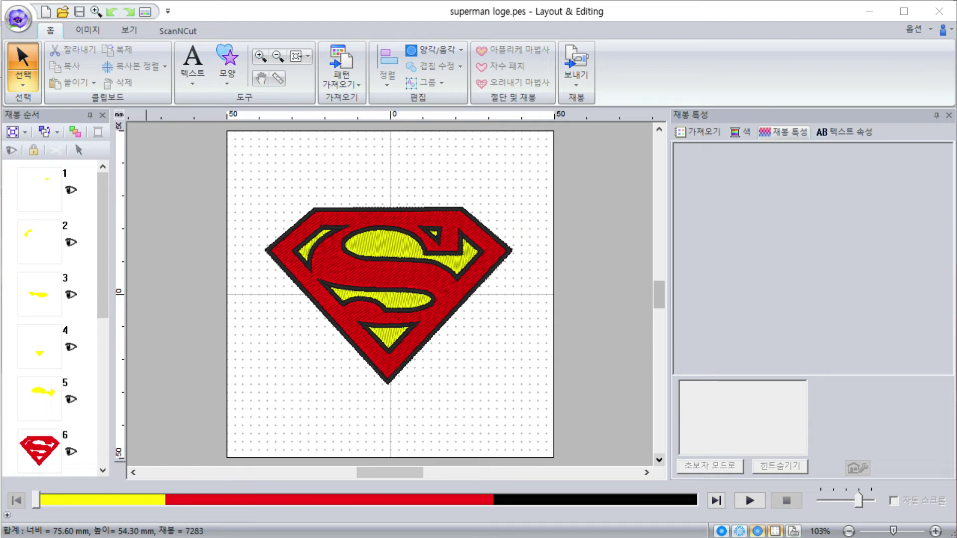
Switch to the browser and look over the clip art image results for "superman logo".
key("alt+Tab")
left_click(263, 105)
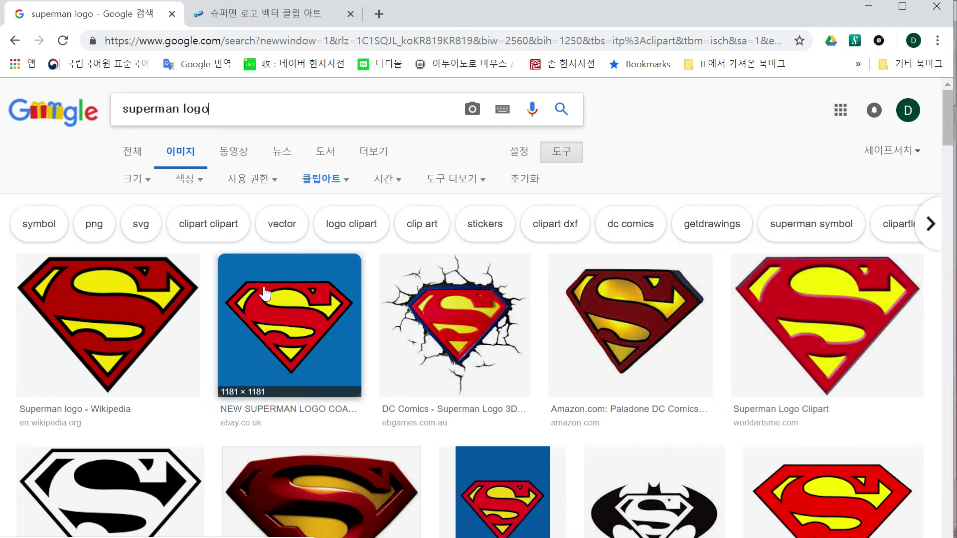
left_click(292, 15)
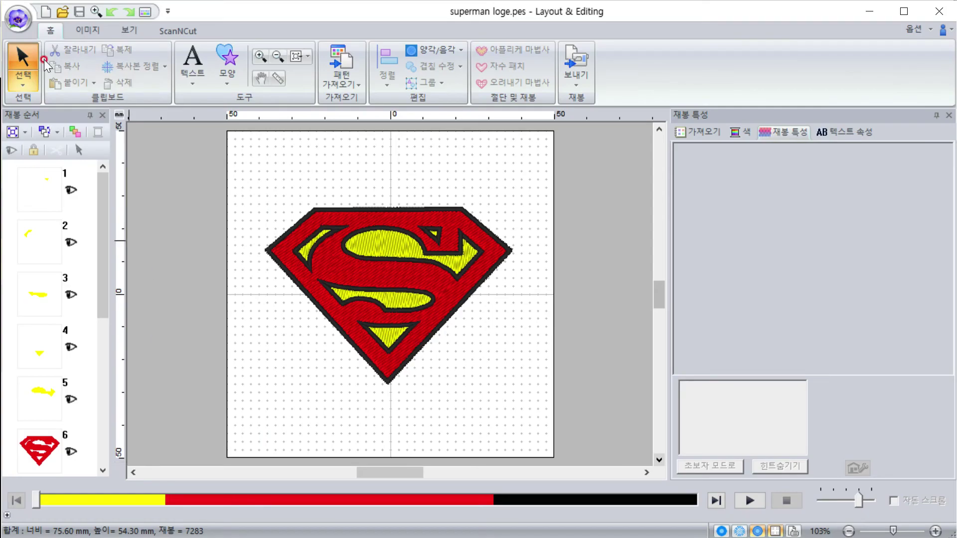
Start a new blank design in Layout & Editing and import the Superman logo image from a file.
left_click(43, 11)
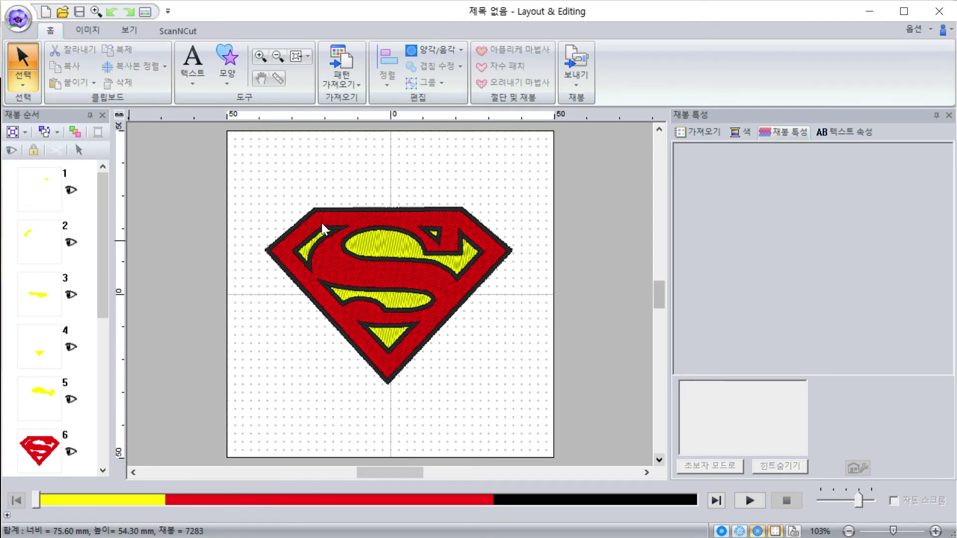
left_click(360, 243)
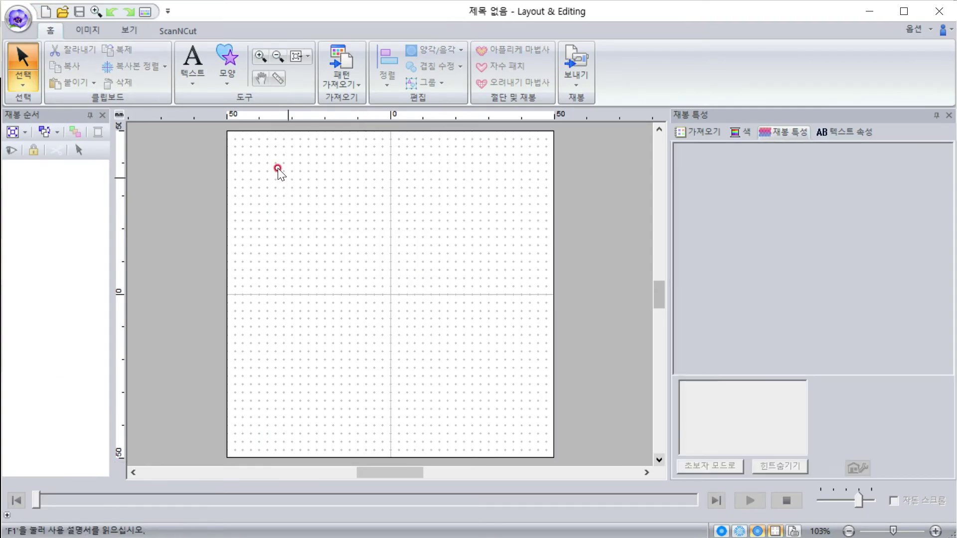
left_click(92, 31)
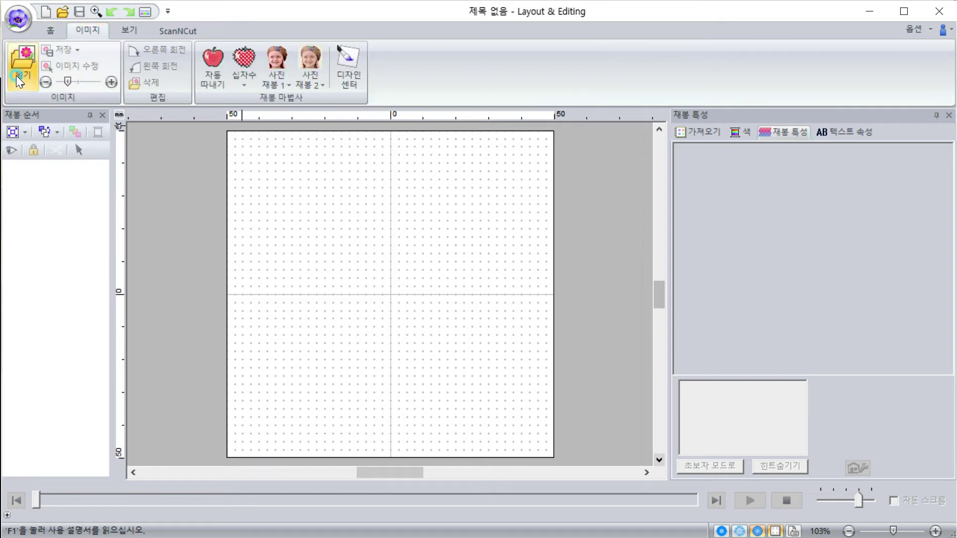
left_click(26, 88)
left_click(32, 113)
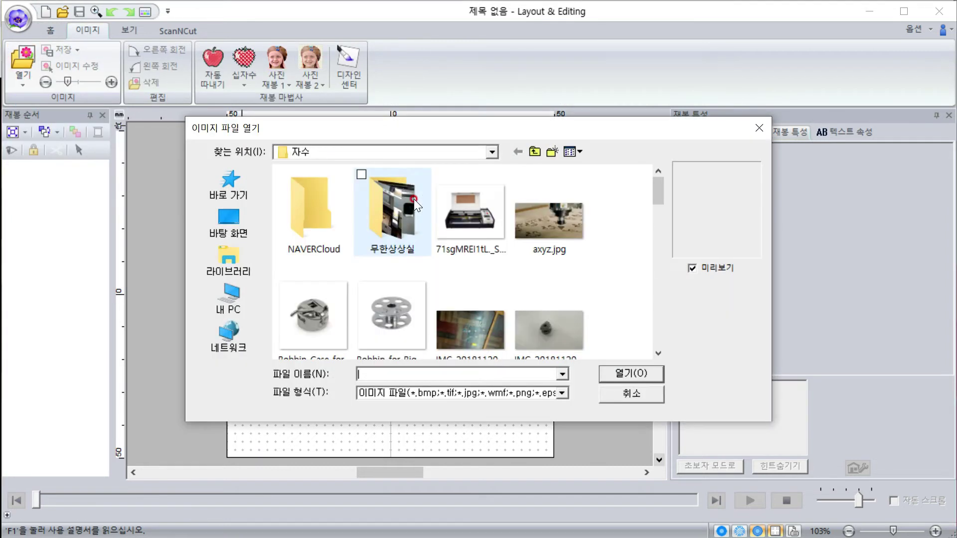
left_click_drag(654, 196, 659, 235)
left_click(566, 233)
left_click(621, 375)
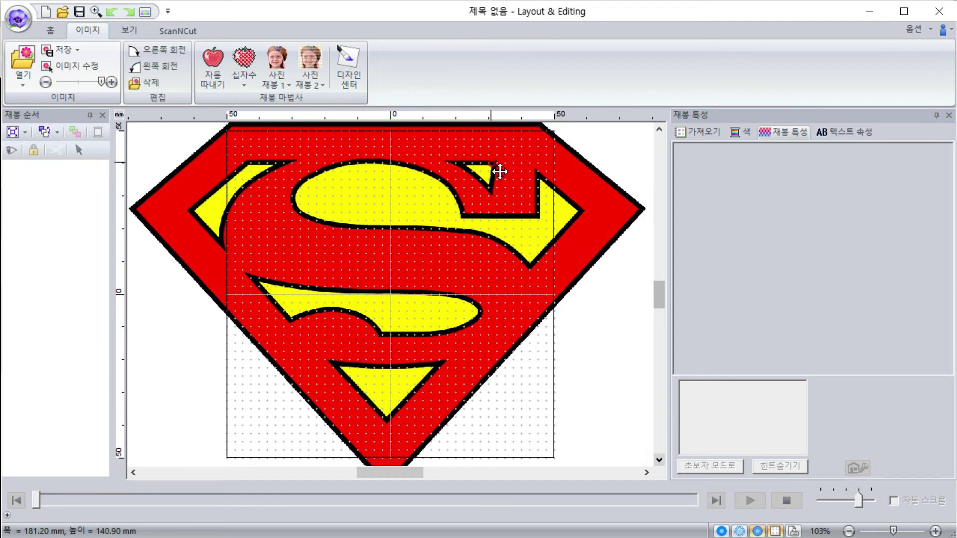
Shrink the logo image to about 49.8 × 38.7 mm and place it at the centre of the design page.
scroll(389, 290, "down", 2)
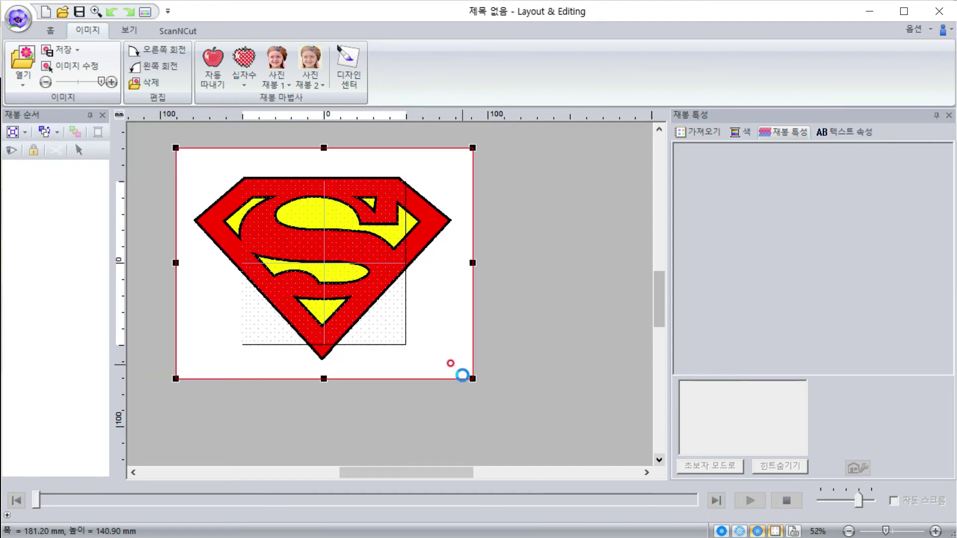
left_click_drag(469, 374, 304, 258)
left_click_drag(243, 195, 327, 260)
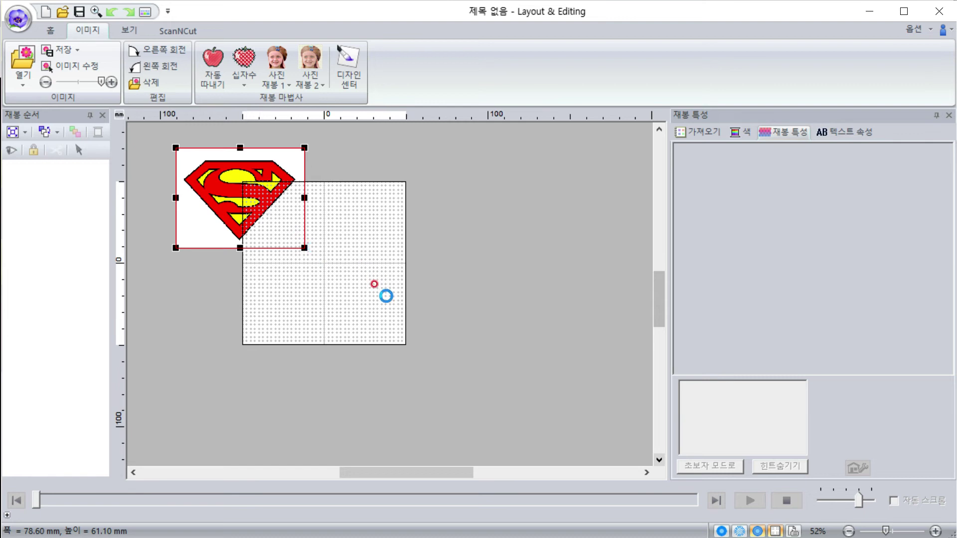
left_click_drag(387, 312, 341, 276)
left_click_drag(296, 237, 323, 257)
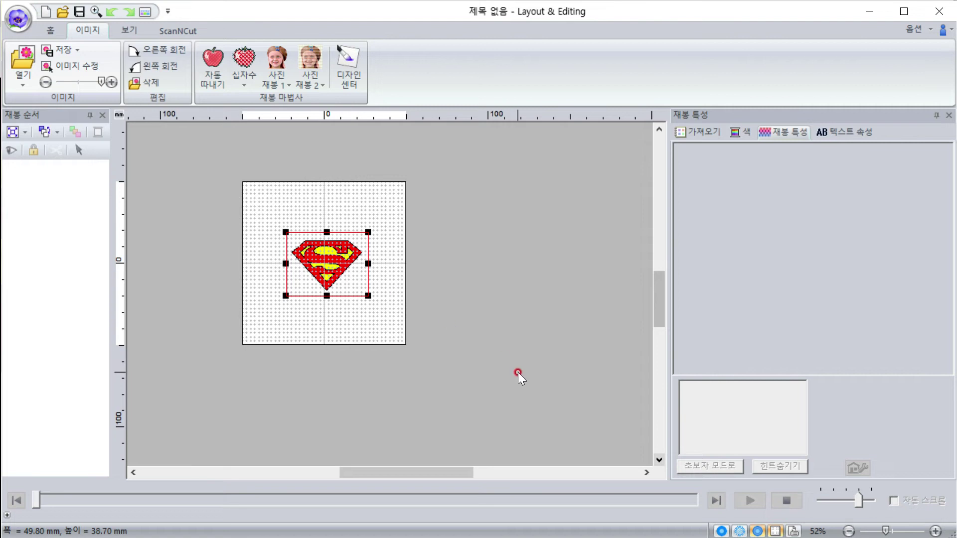
Fade the logo image to the middle density level and deselect it.
left_click(130, 33)
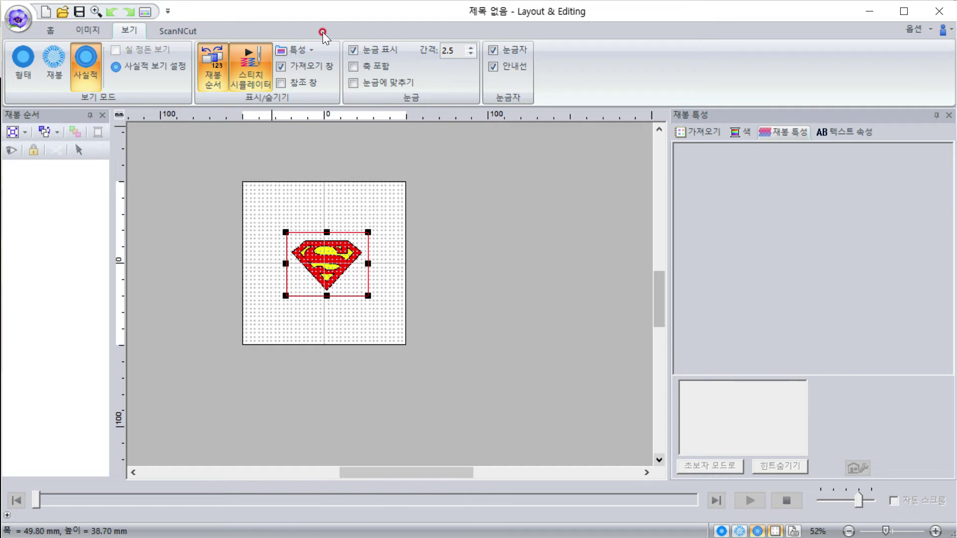
left_click(60, 31)
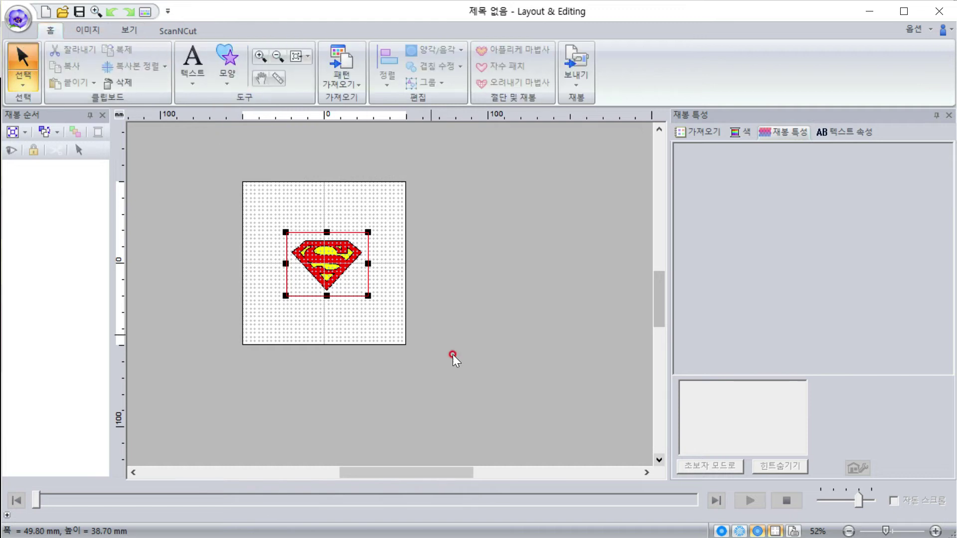
scroll(381, 321, "up", 2)
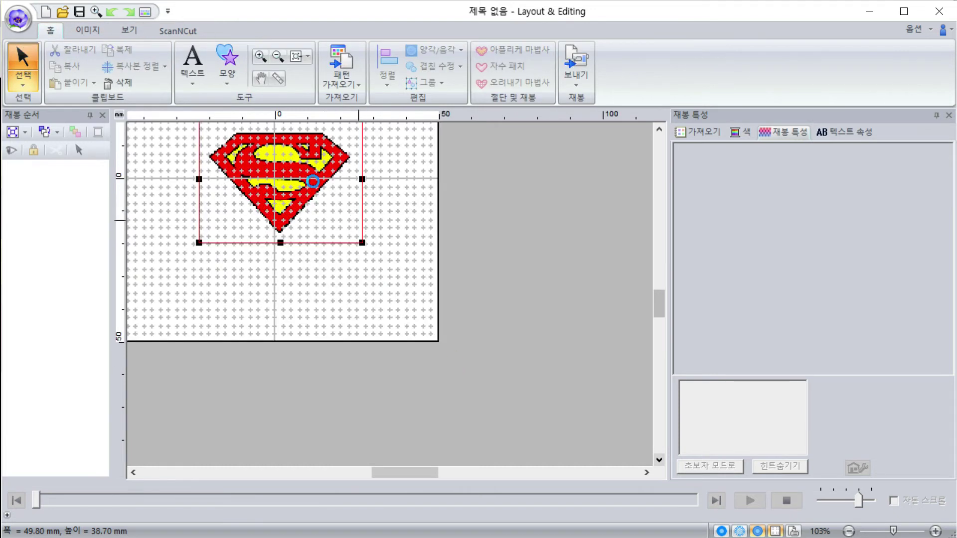
left_click(87, 30)
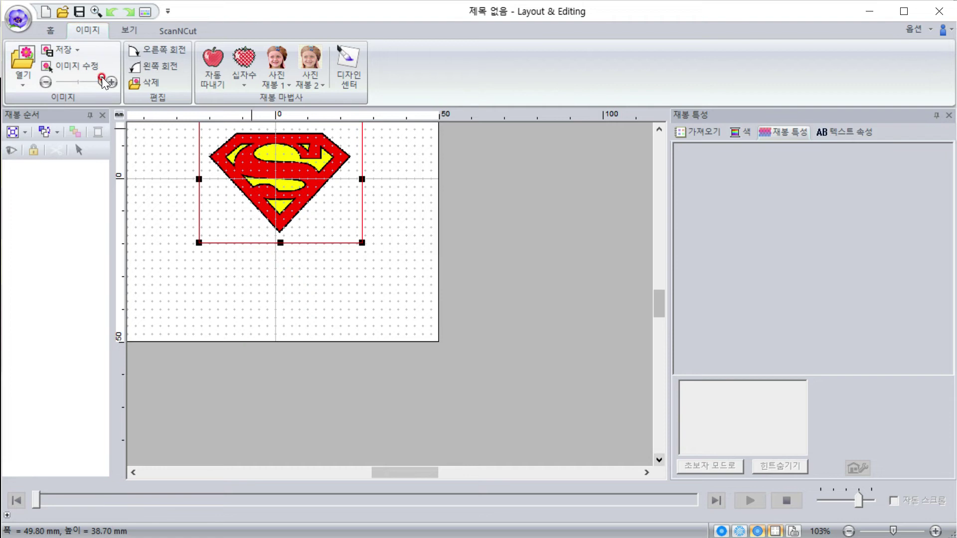
left_click_drag(103, 82, 67, 82)
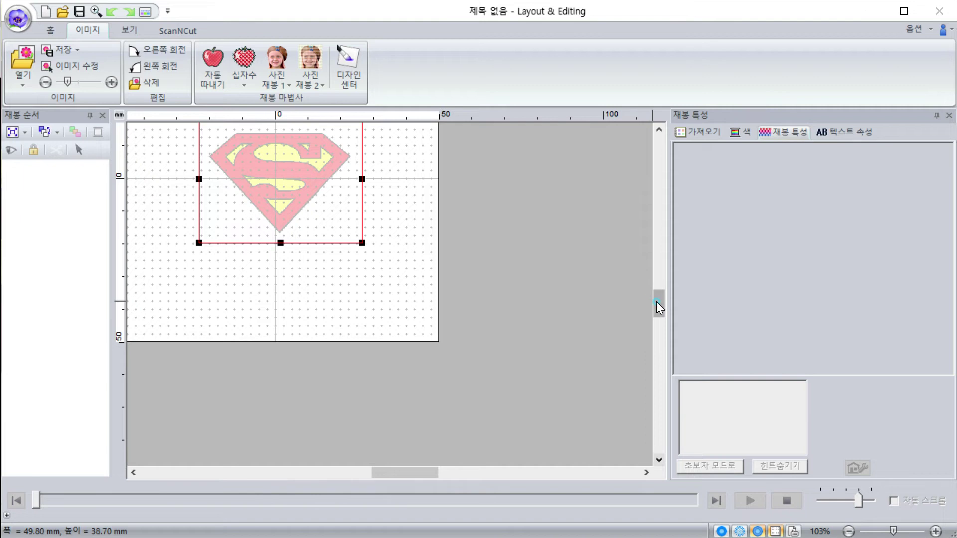
left_click(652, 284)
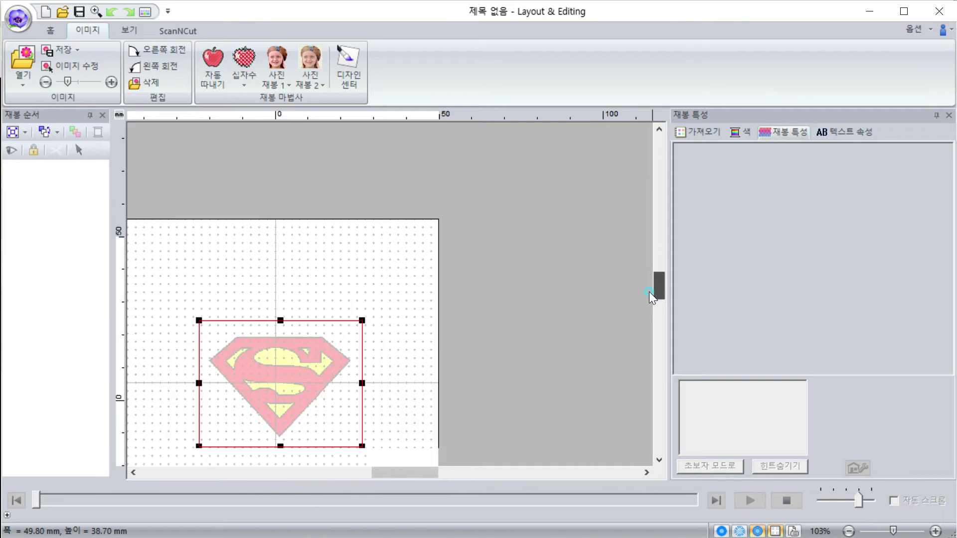
left_click_drag(648, 291, 576, 291)
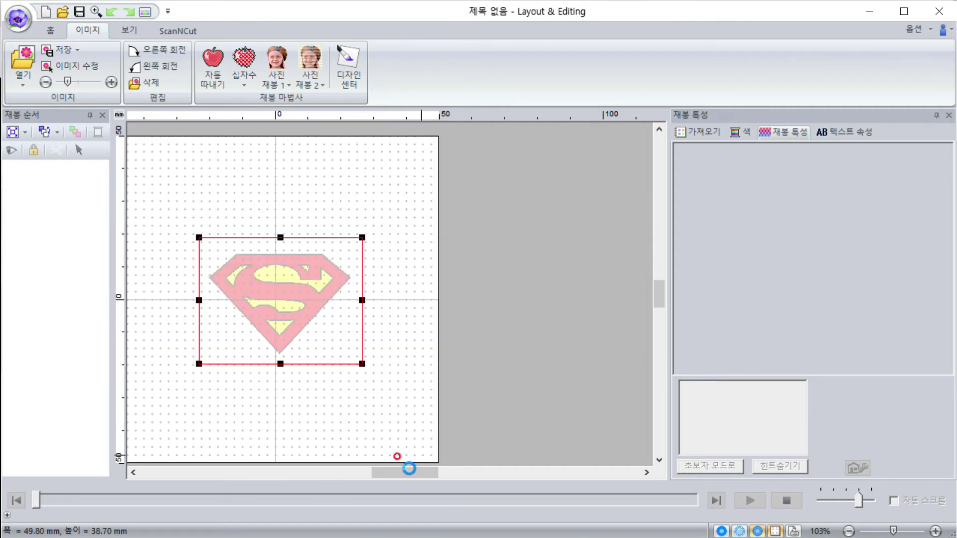
left_click(340, 398)
left_click(384, 469)
mouse_move(379, 470)
left_mouse_down()
mouse_move(367, 469)
mouse_move(382, 470)
left_mouse_up()
Check the grid display and grid spacing settings.
left_click(132, 30)
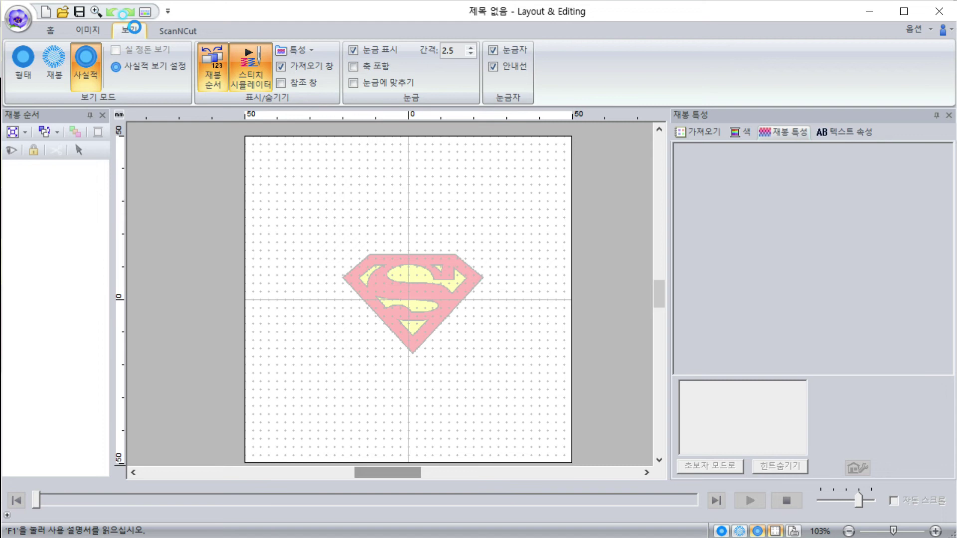
left_click(436, 50)
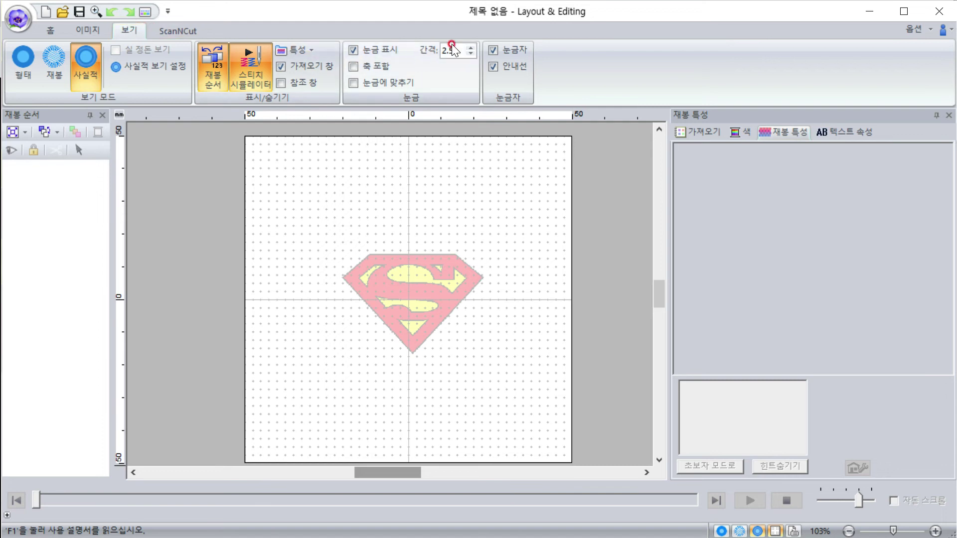
left_click(51, 30)
left_click(342, 242)
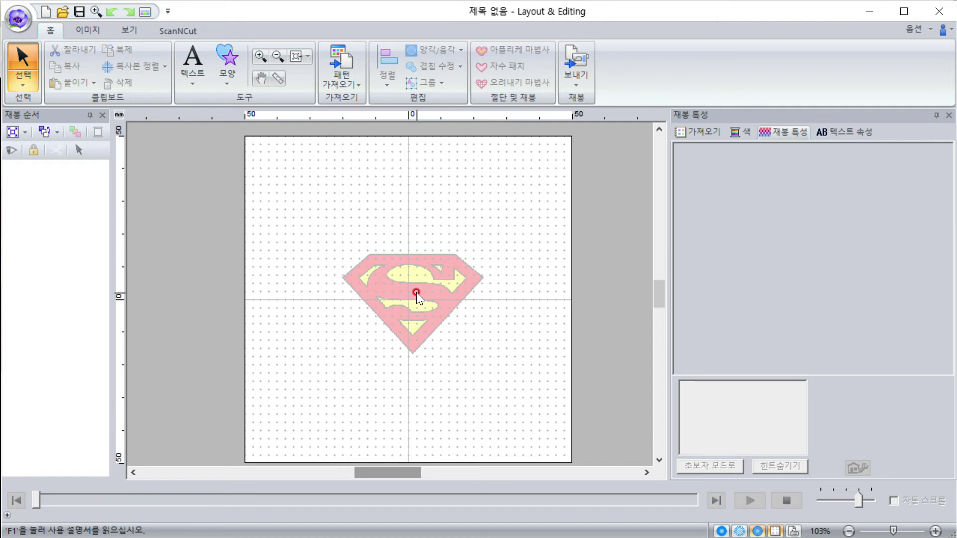
Examine the faded logo's outlines and yellow areas up close.
scroll(416, 292, "up", 2)
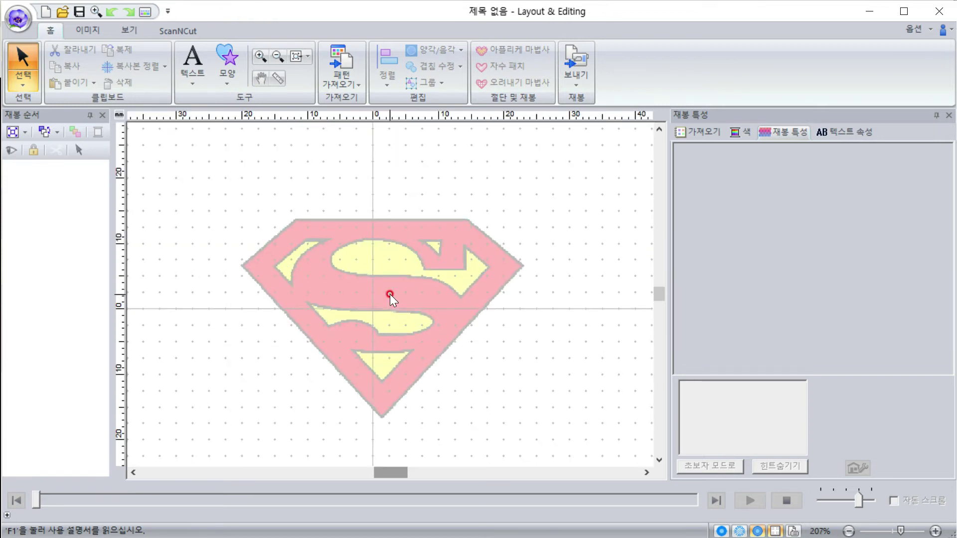
scroll(390, 294, "down", 2)
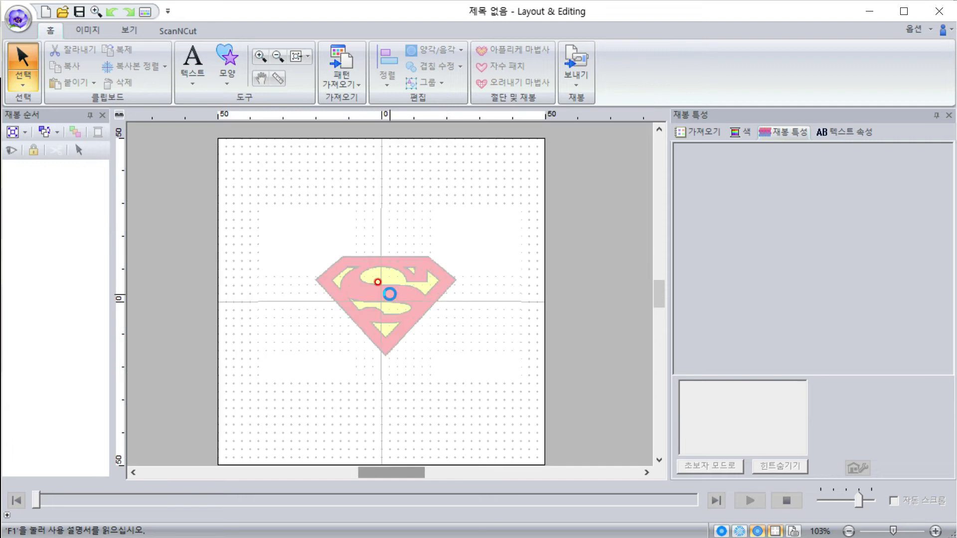
scroll(390, 294, "up", 2)
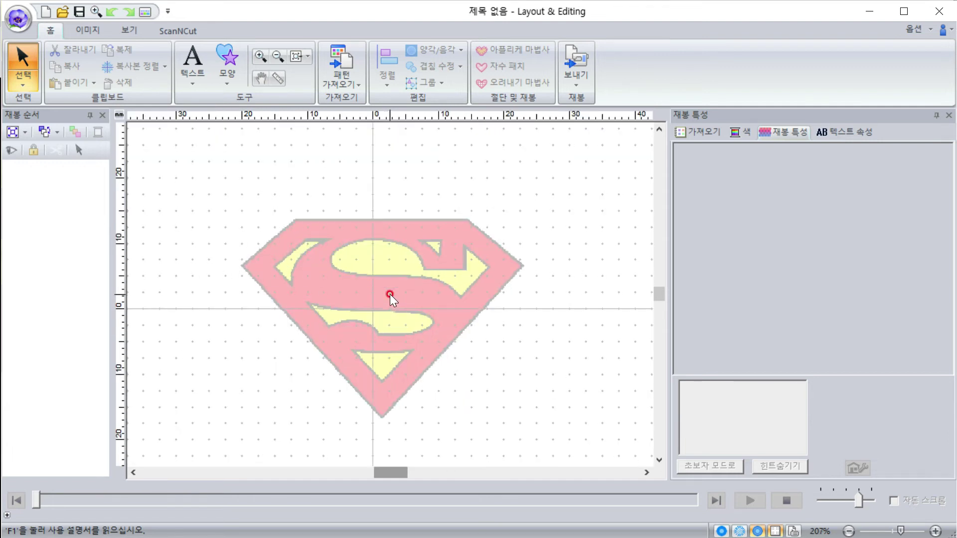
scroll(389, 294, "up", 2)
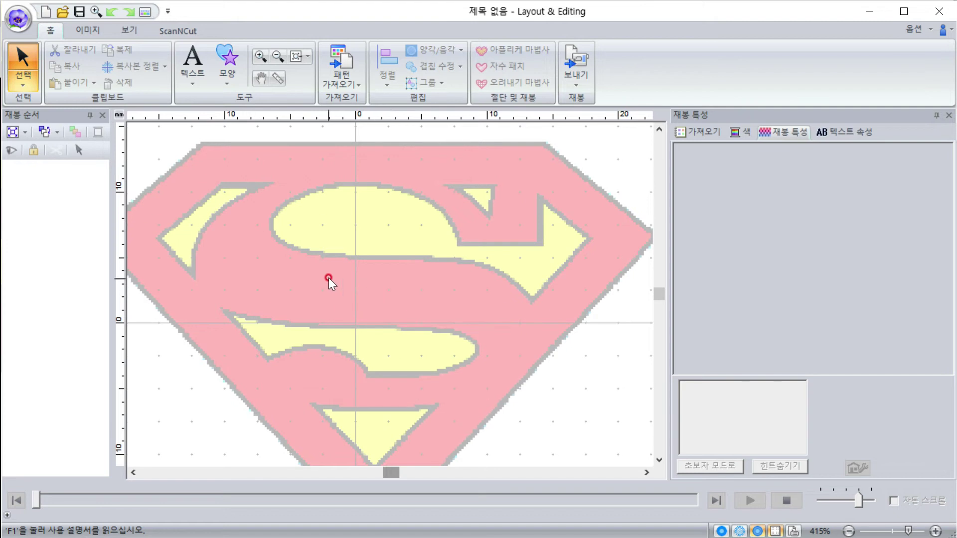
left_click_drag(327, 274, 449, 276)
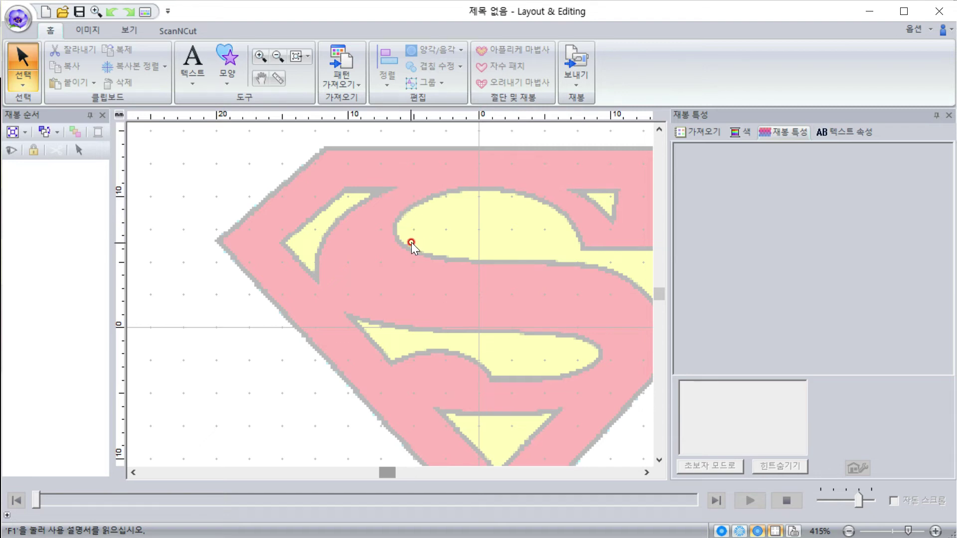
scroll(389, 294, "down", 2)
scroll(390, 294, "up", 2)
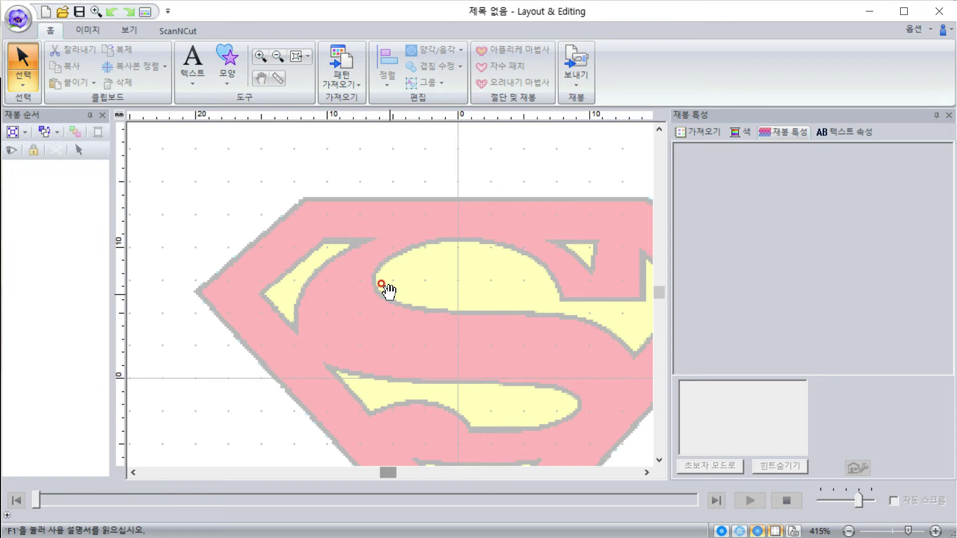
left_click_drag(387, 291, 347, 258)
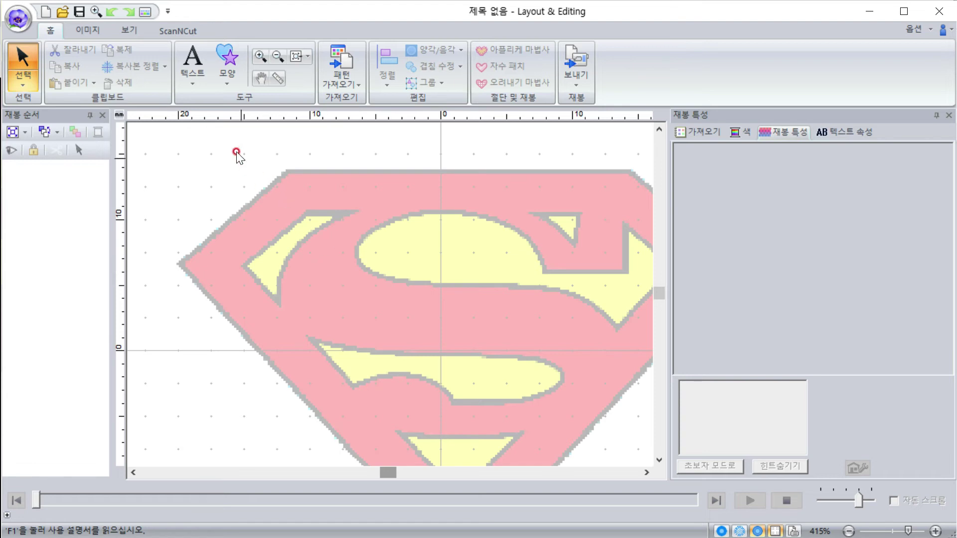
Trace the logo's outer shield corner by corner with the closed straight-line outline tool and finish it as a closed shape.
left_click(220, 79)
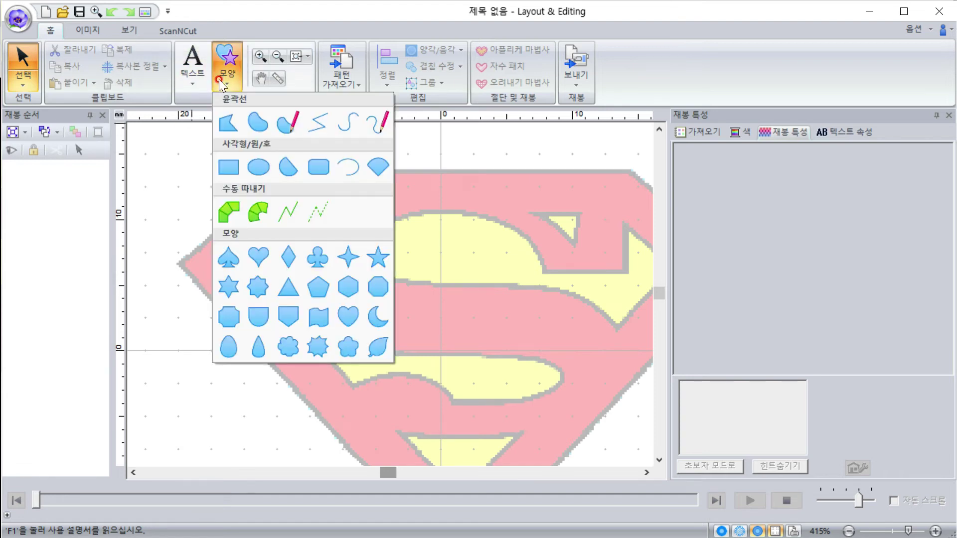
left_click(435, 141)
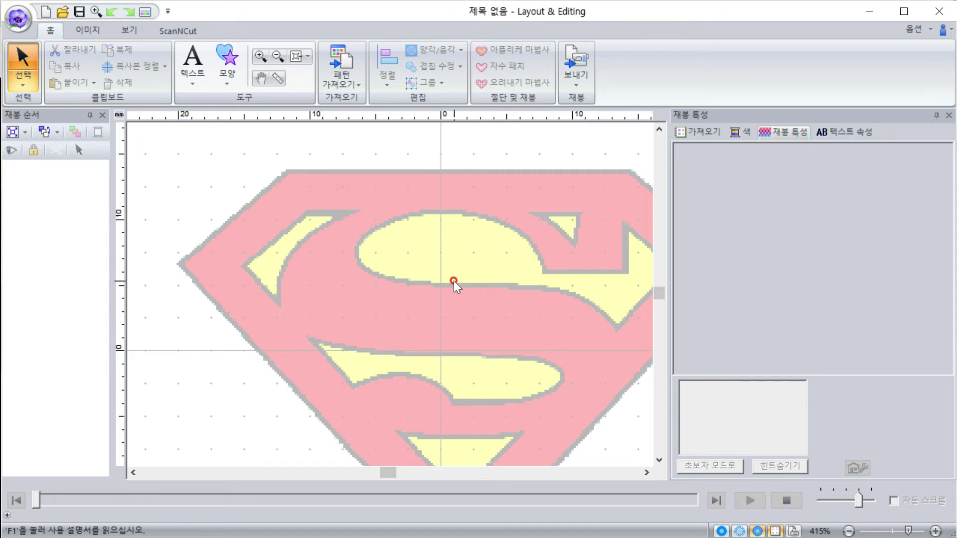
left_click(230, 82)
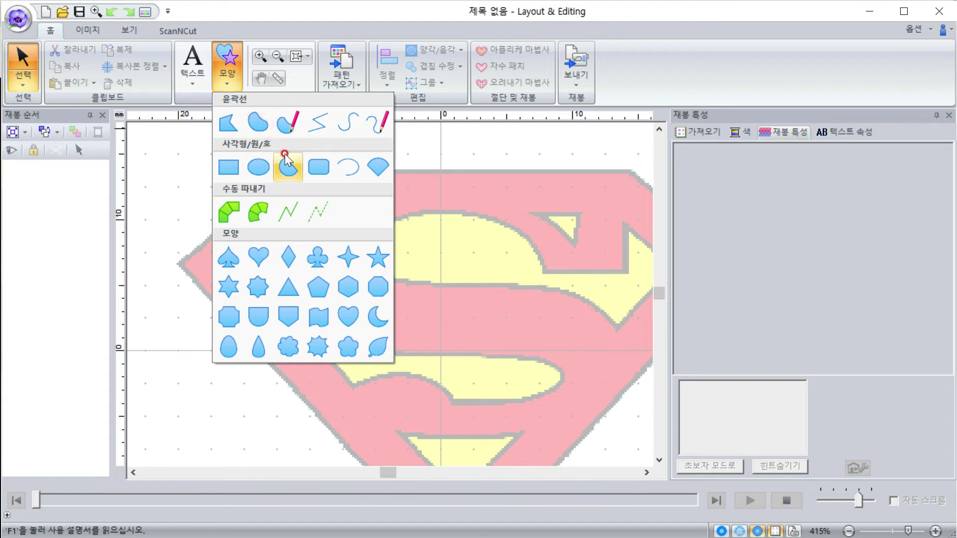
left_click(229, 127)
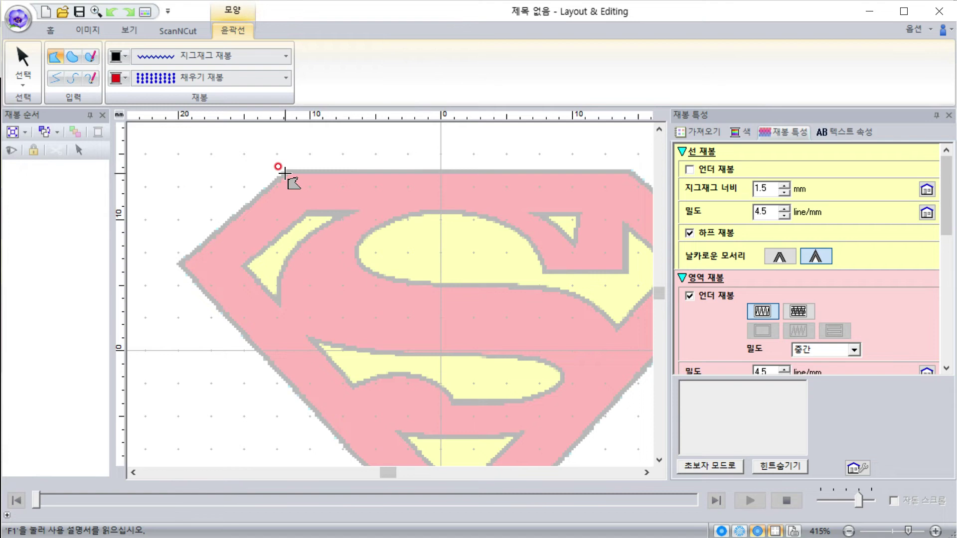
left_click(286, 173)
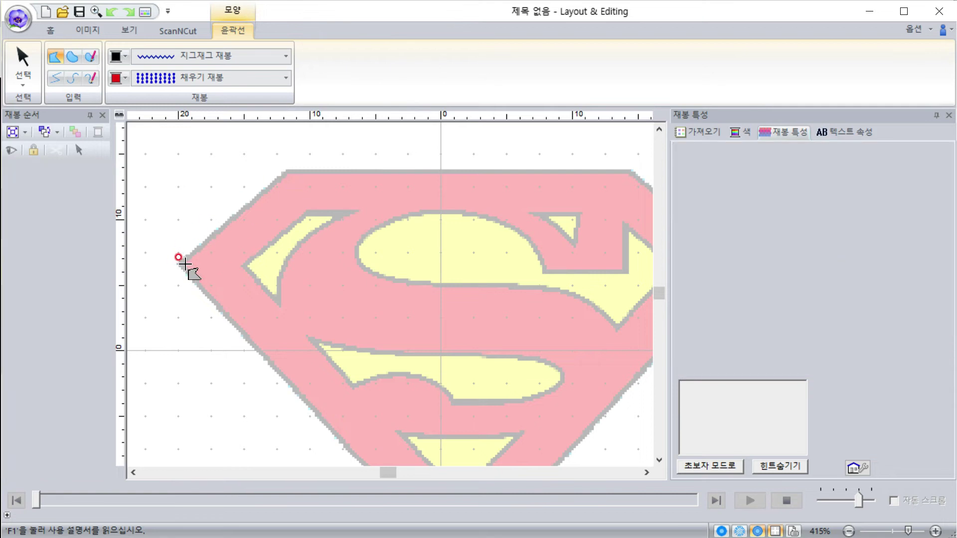
left_click(182, 264)
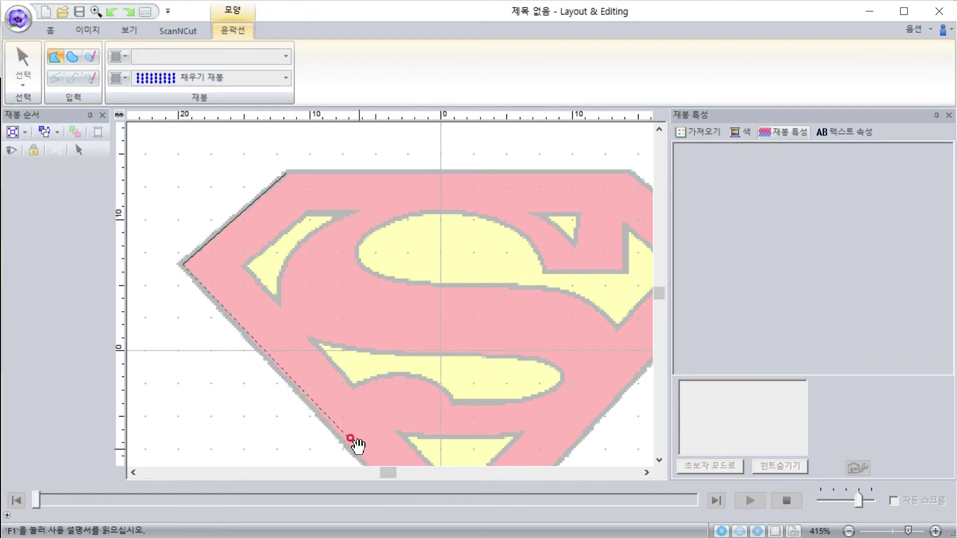
mouse_move(351, 438)
left_mouse_down()
mouse_move(267, 321)
mouse_move(274, 327)
left_mouse_up()
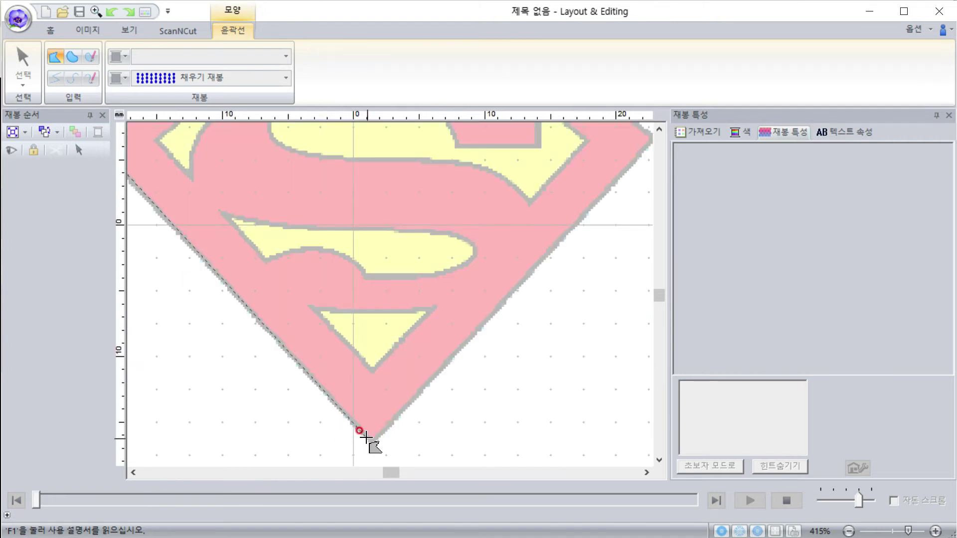
left_click(372, 441)
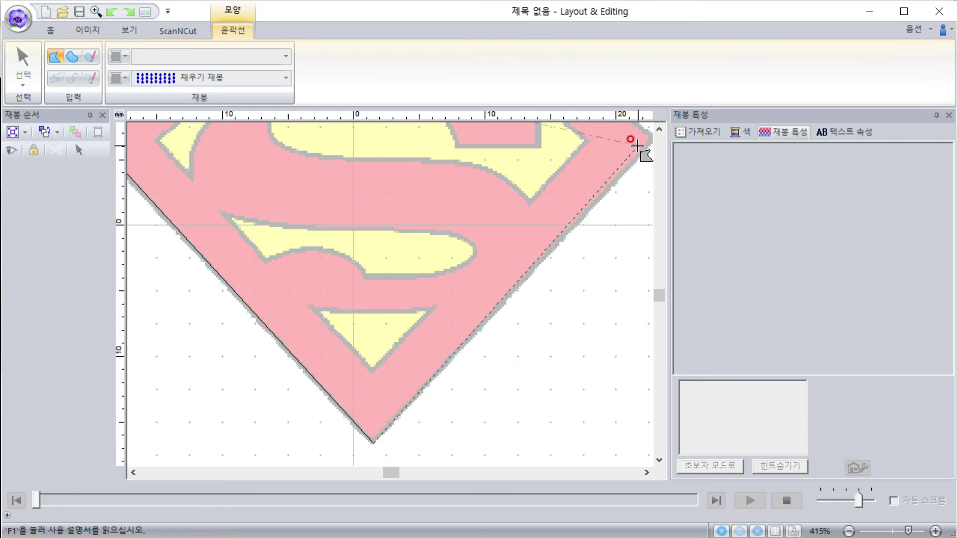
left_click(635, 140)
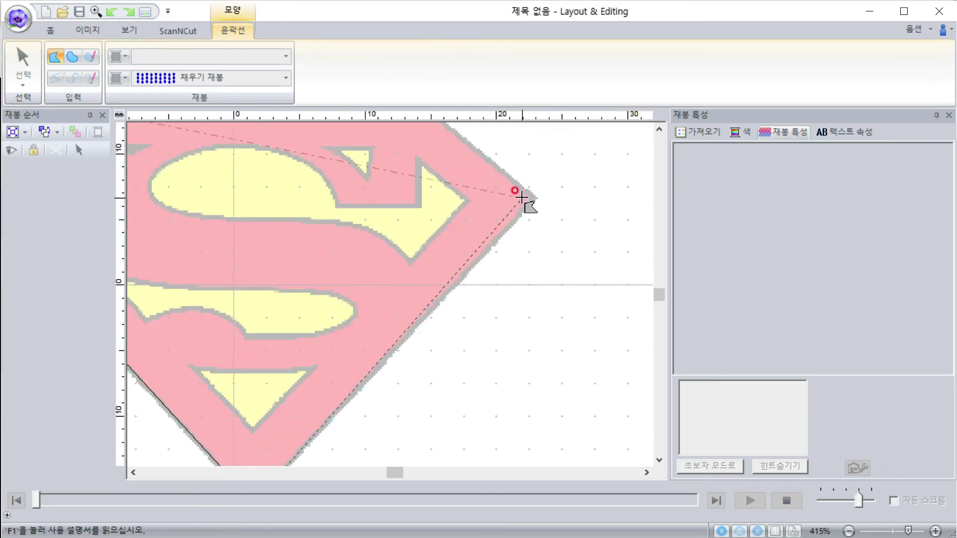
left_click(531, 197)
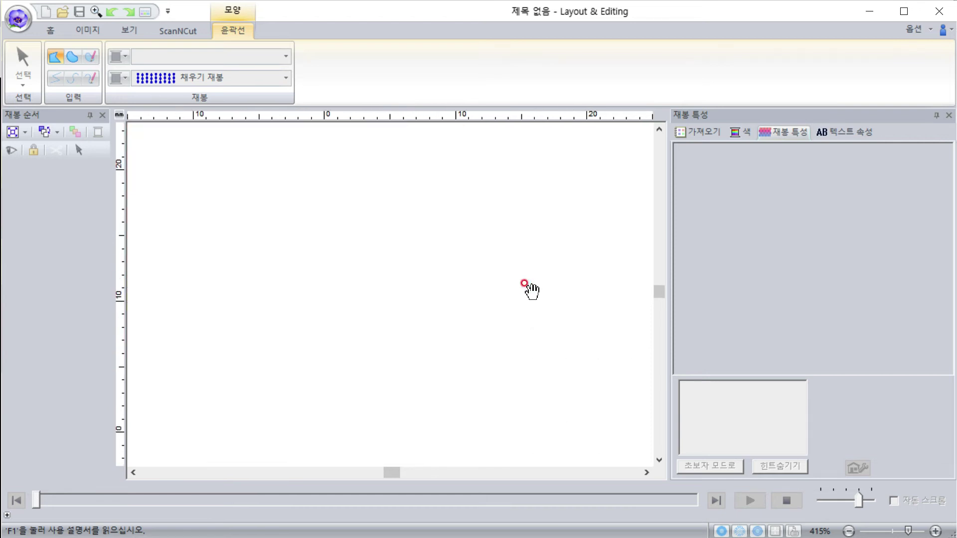
left_click(506, 248)
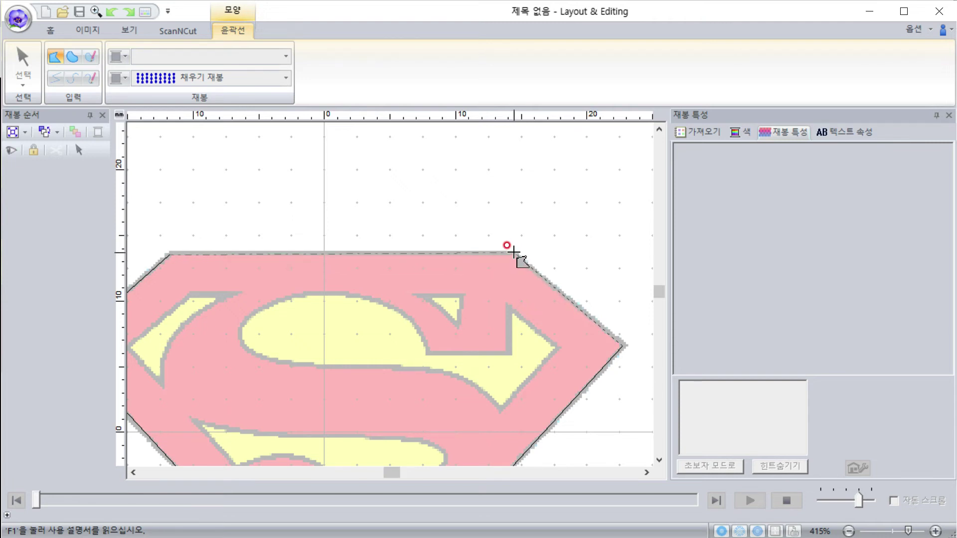
left_click(513, 252)
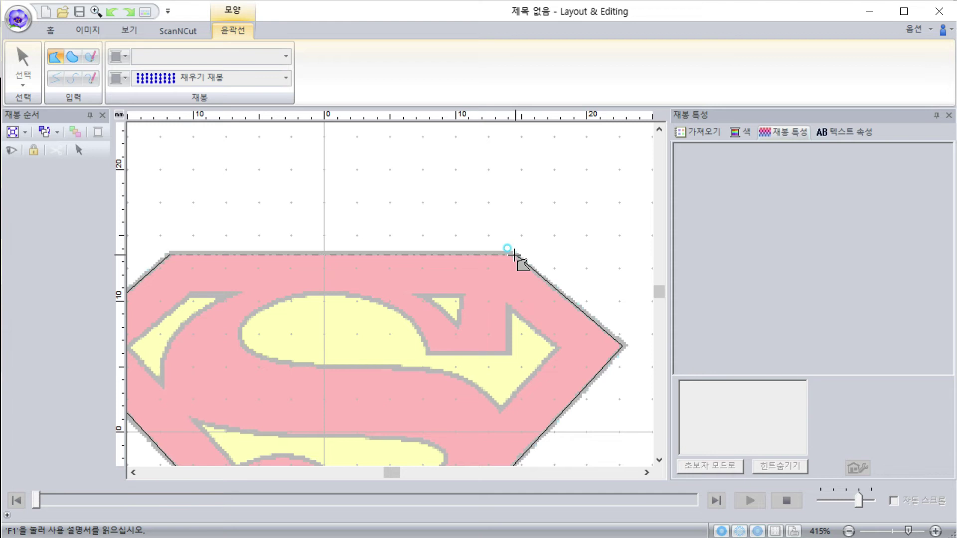
double_click(170, 250)
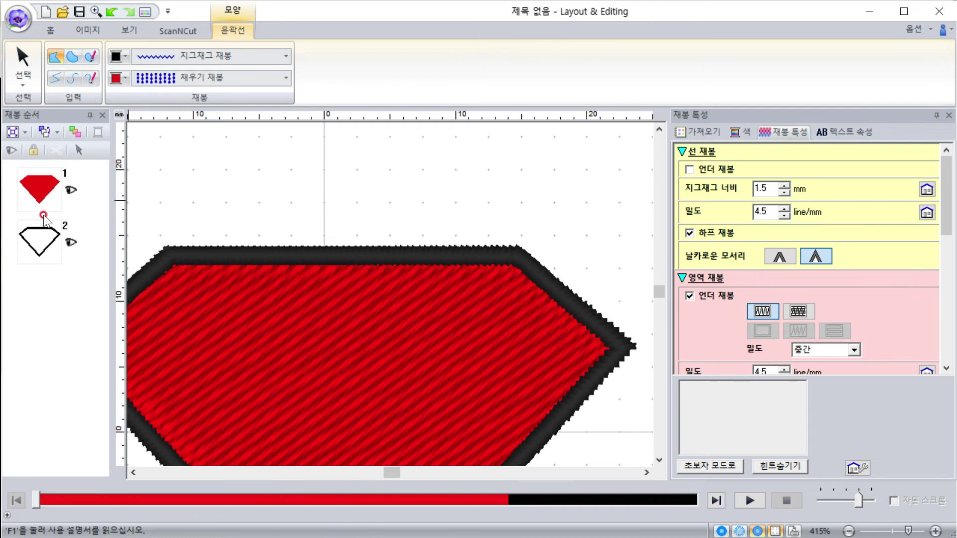
Set the zigzag width of the shield's black outline to 1.3 mm.
left_click(41, 241)
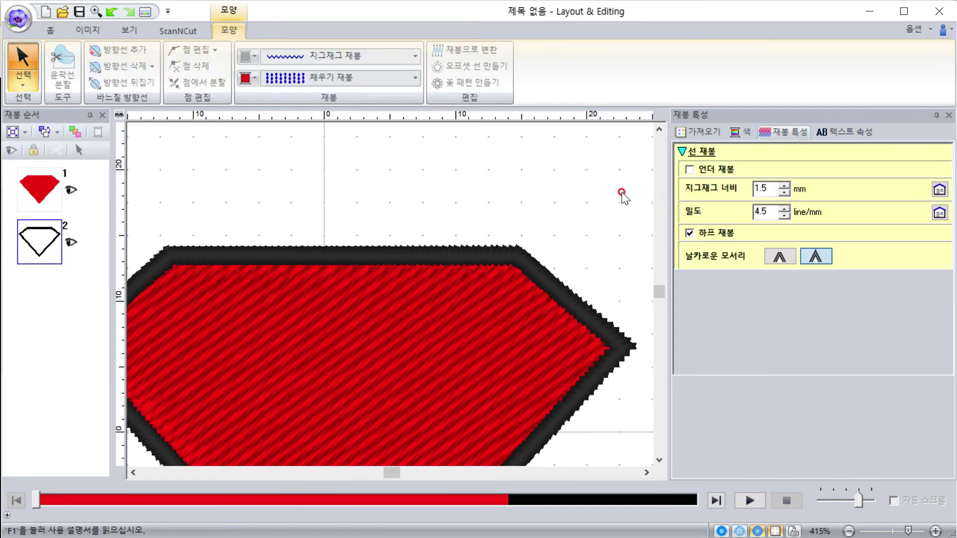
left_click(690, 170)
left_click(758, 174)
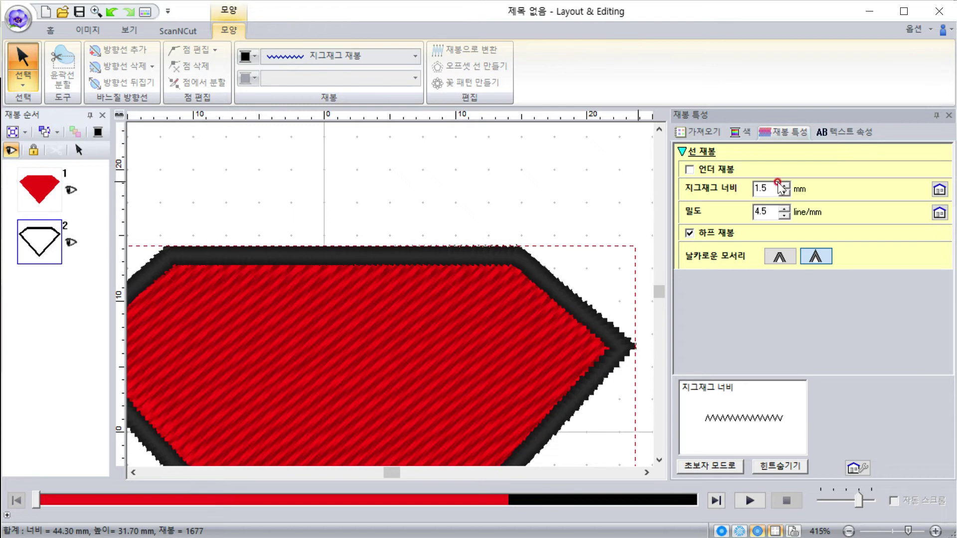
left_click(784, 191)
left_click(784, 195)
left_click(784, 195)
left_click(738, 163)
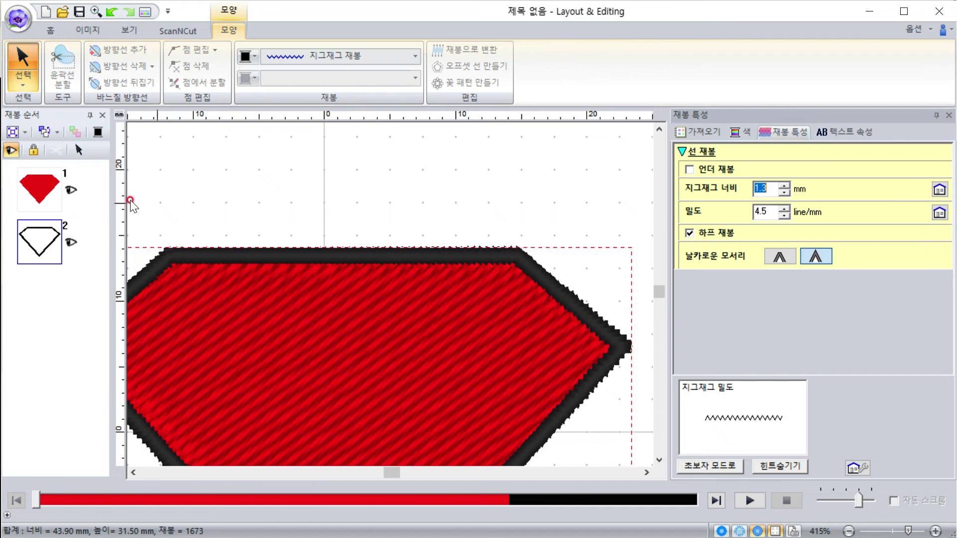
Select the entire shield pattern and set its region sew type to not sewn (재봉 안 됨), removing the red fill.
left_click(48, 197)
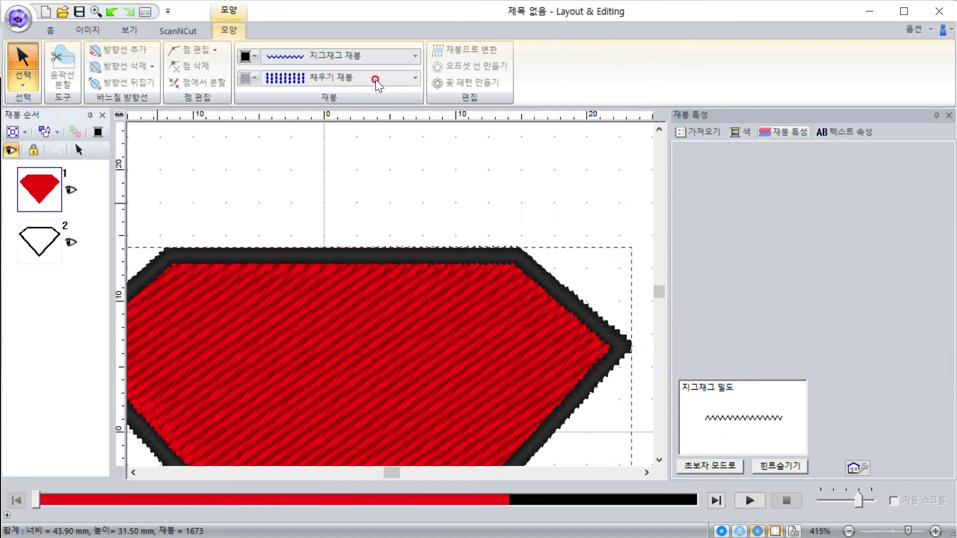
left_click(416, 77)
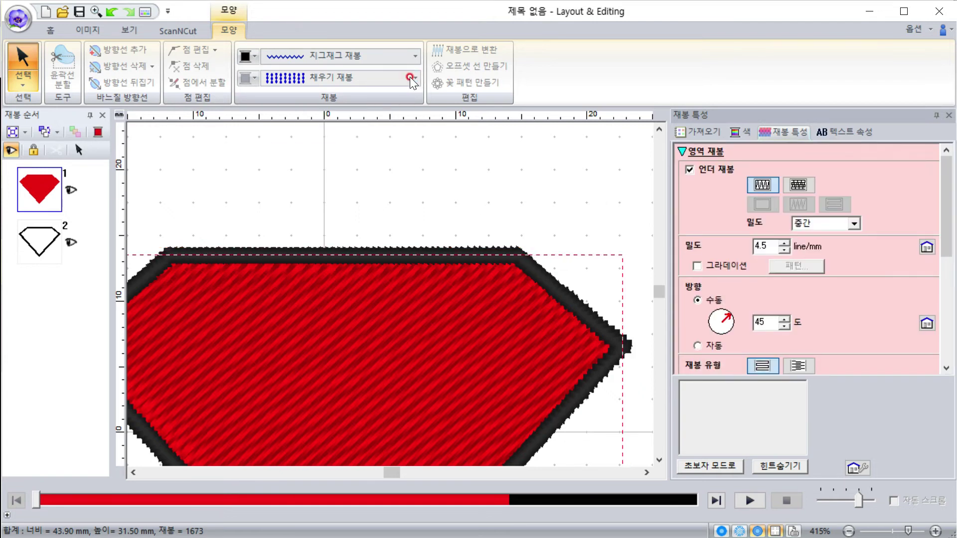
left_click(305, 84)
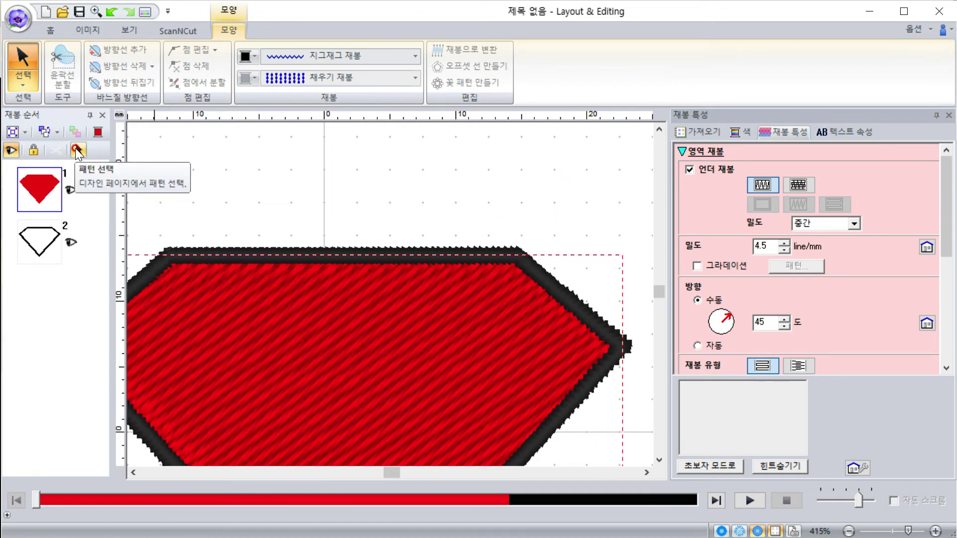
left_click(78, 150)
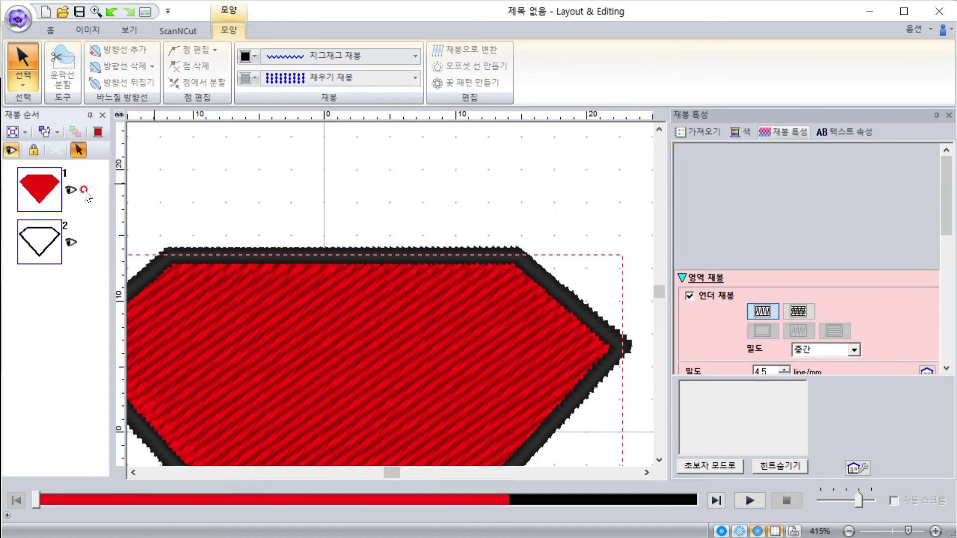
left_click(84, 190)
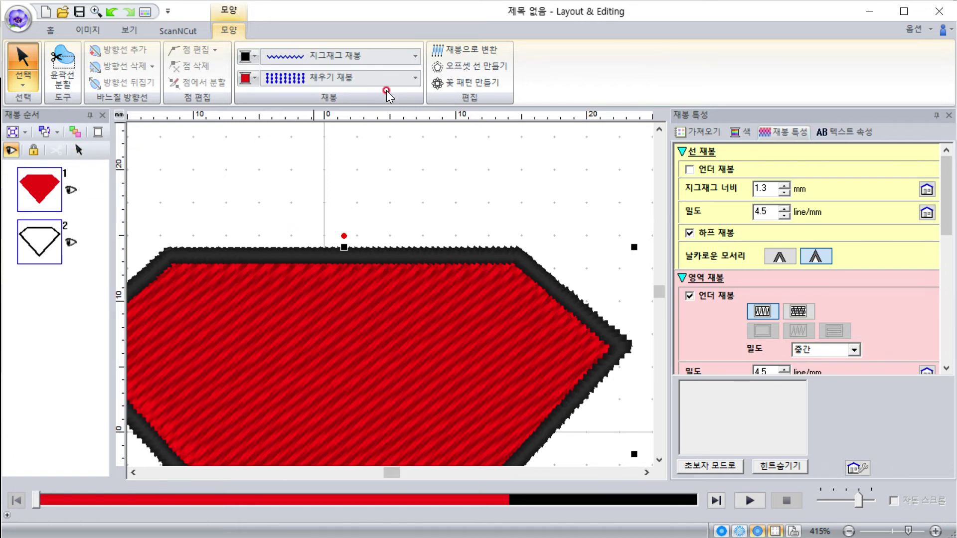
left_click(414, 78)
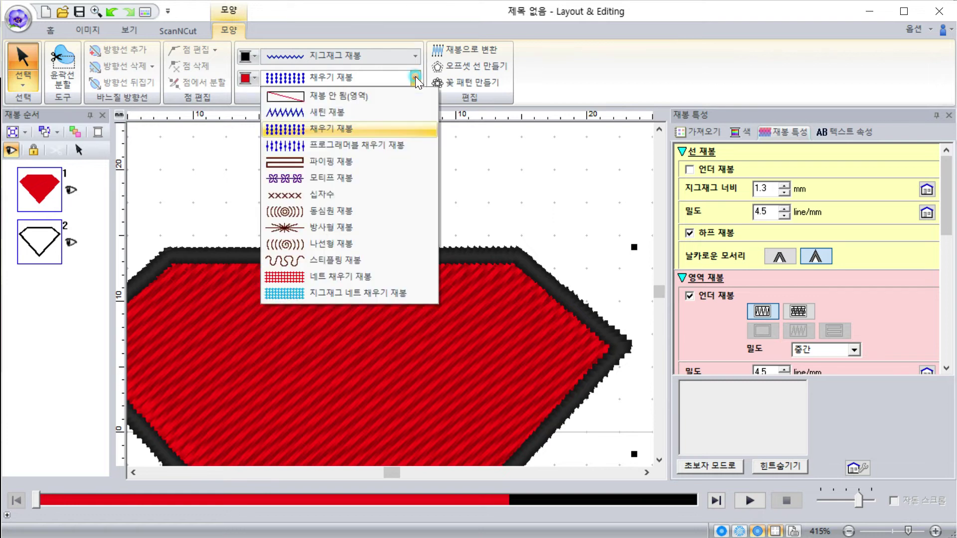
left_click(392, 96)
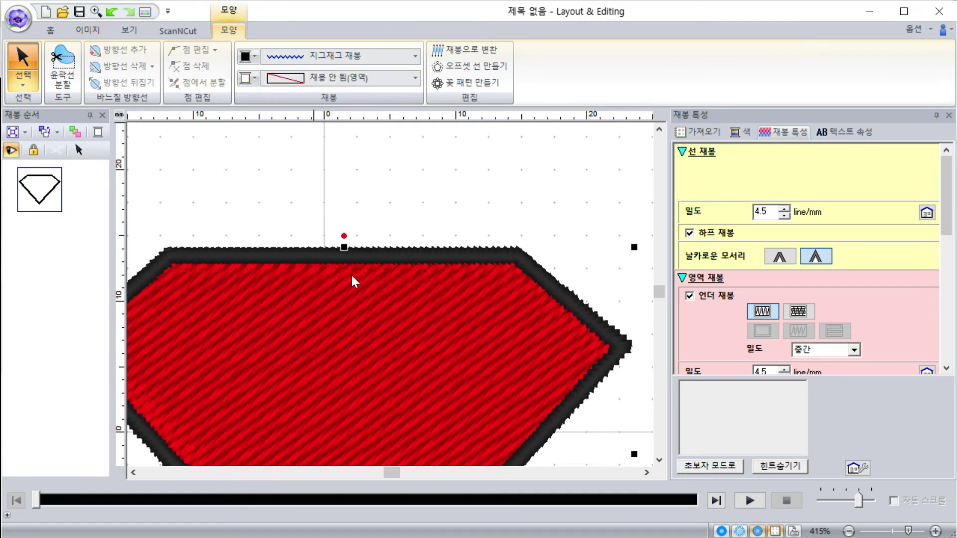
left_click(356, 315)
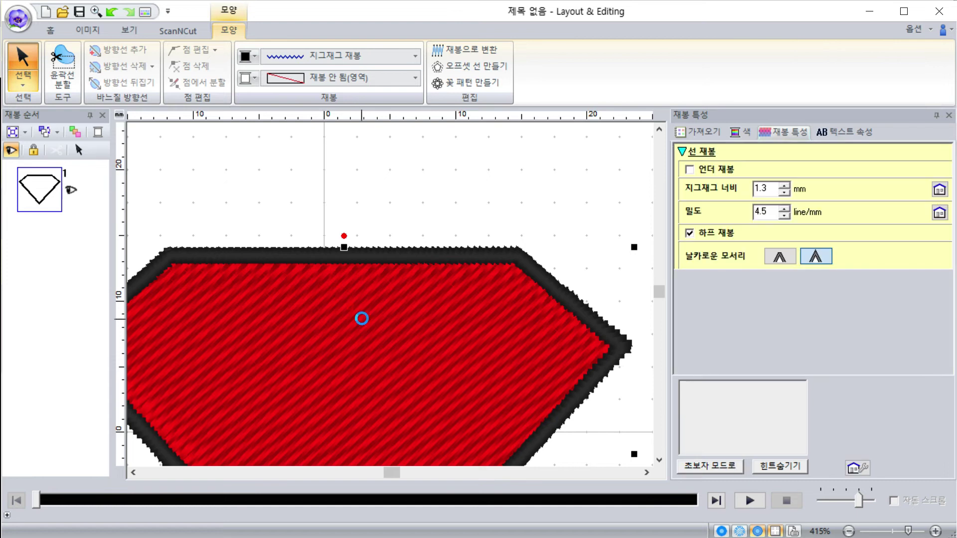
left_click(346, 344)
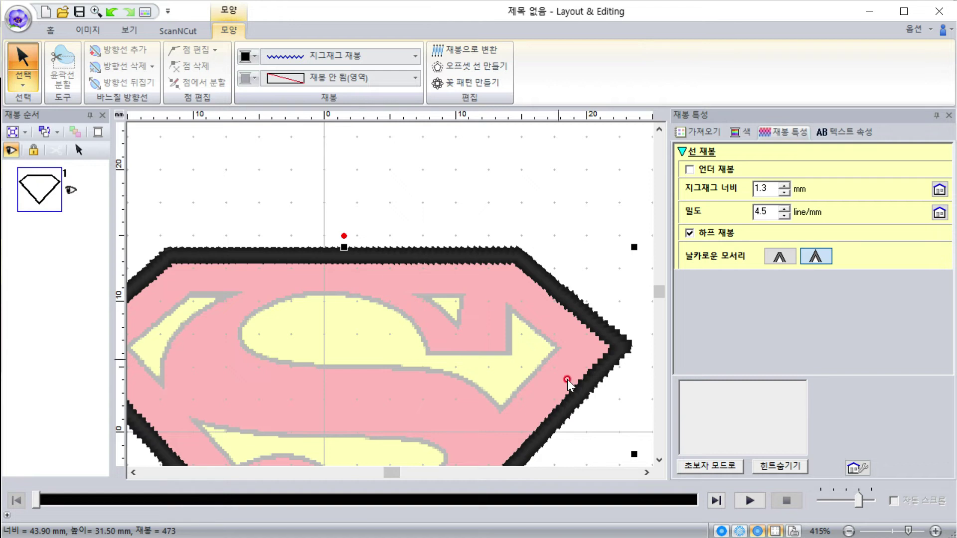
Trace the two straight outer edges of the small yellow shape in the shield's upper left with the closed straight-line outline tool.
left_click(659, 460)
left_click(659, 460)
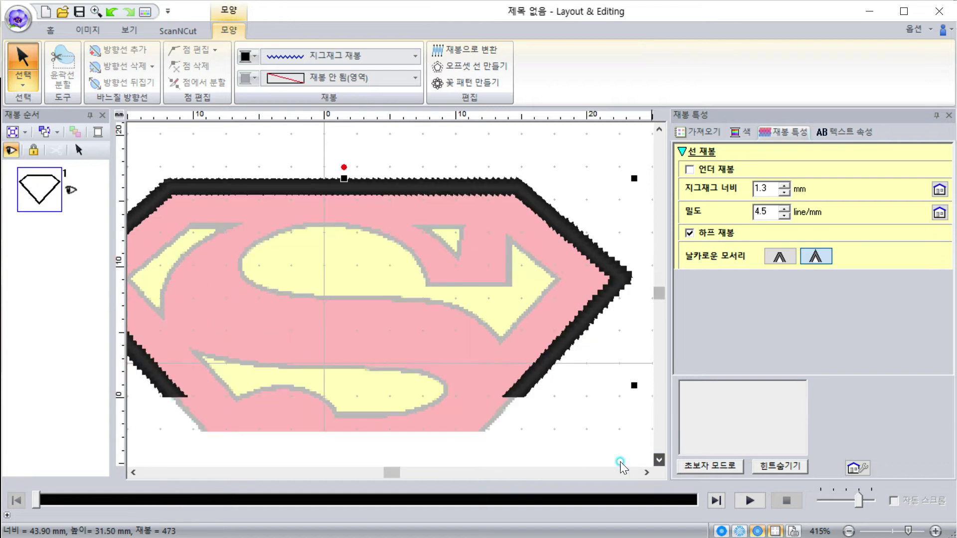
left_click(134, 473)
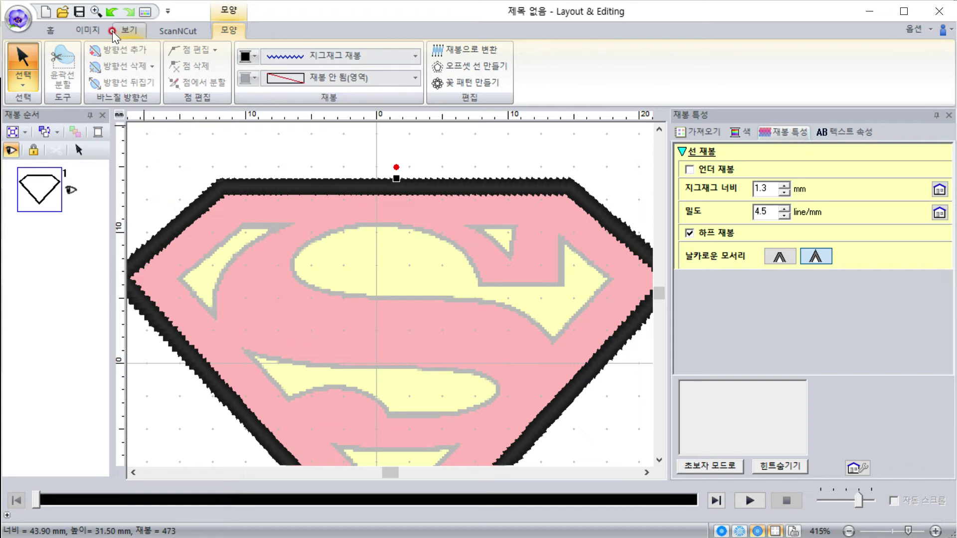
left_click(61, 31)
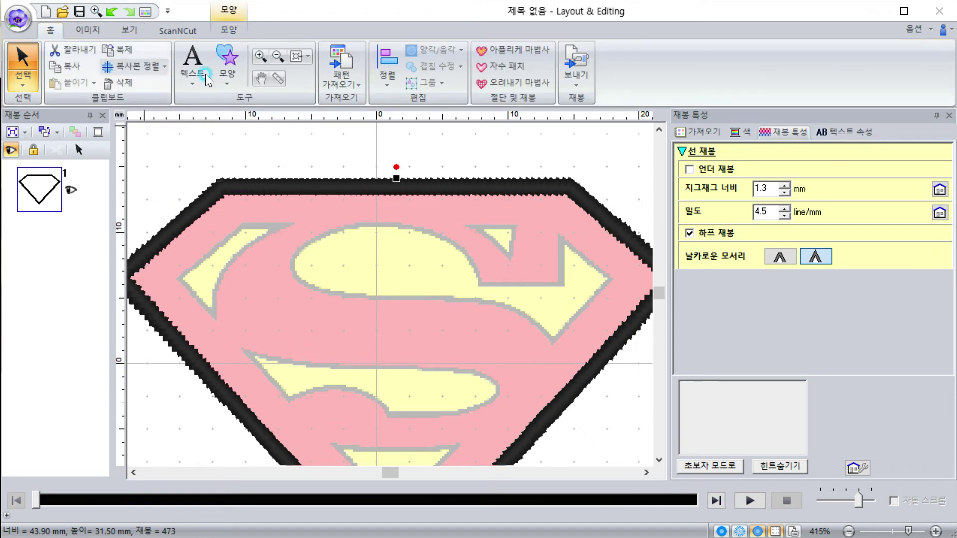
left_click(232, 82)
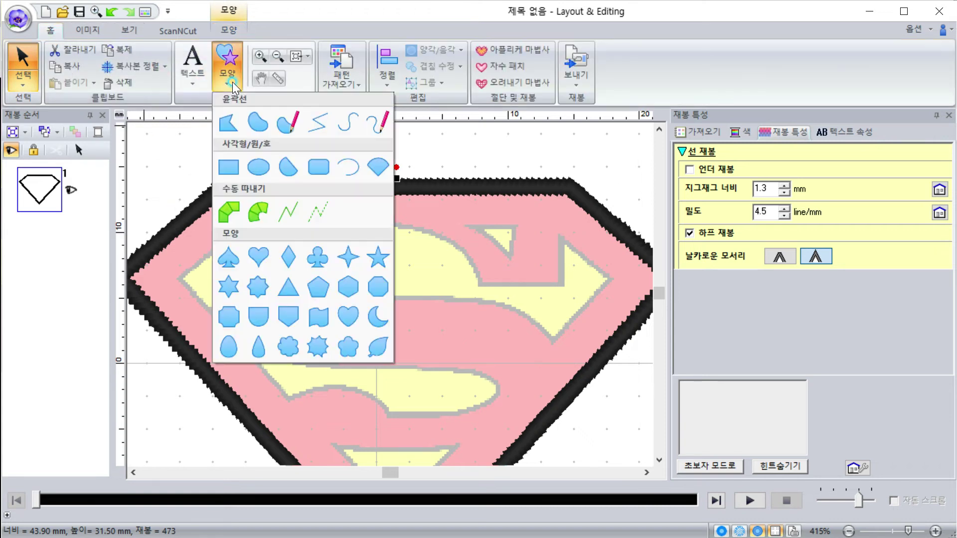
left_click(226, 123)
left_click(222, 232)
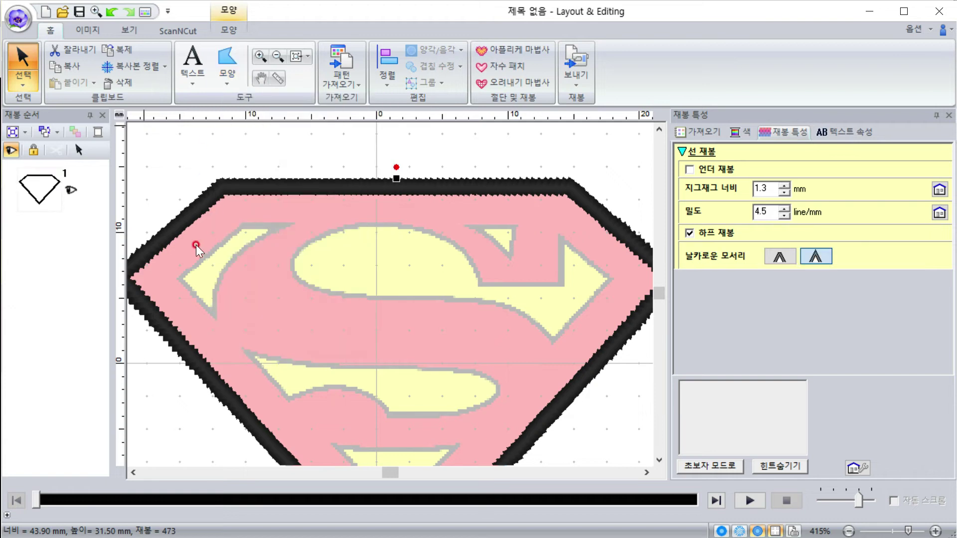
left_click(239, 251)
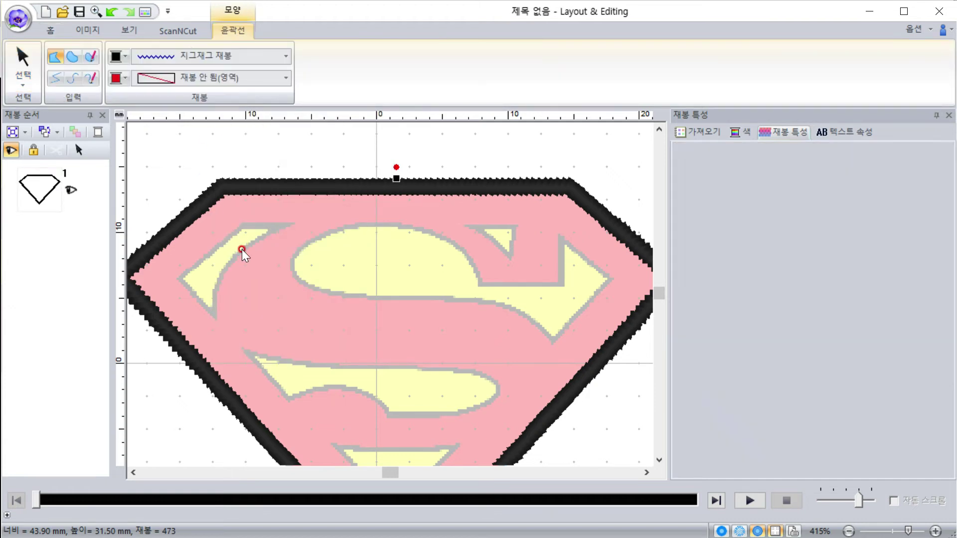
scroll(243, 249, "up", 1)
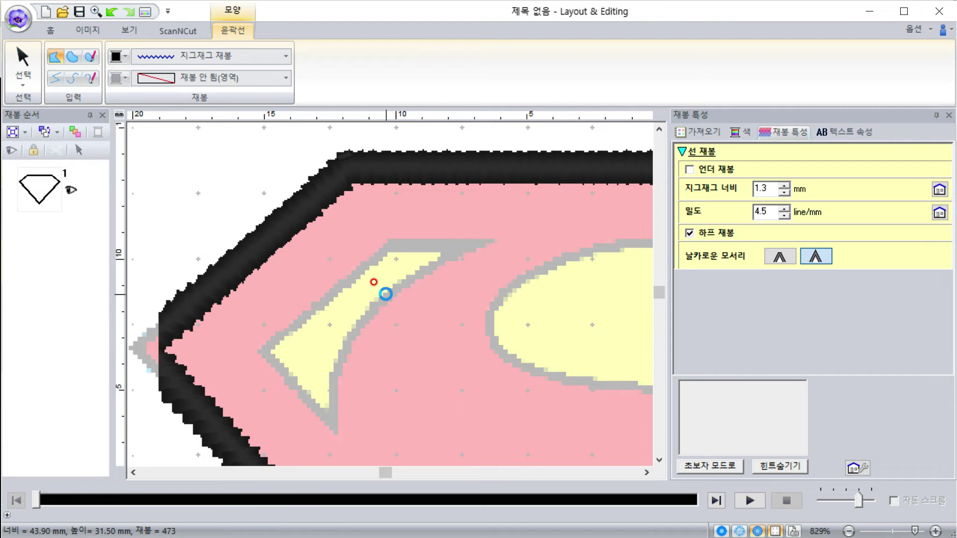
left_click(392, 247)
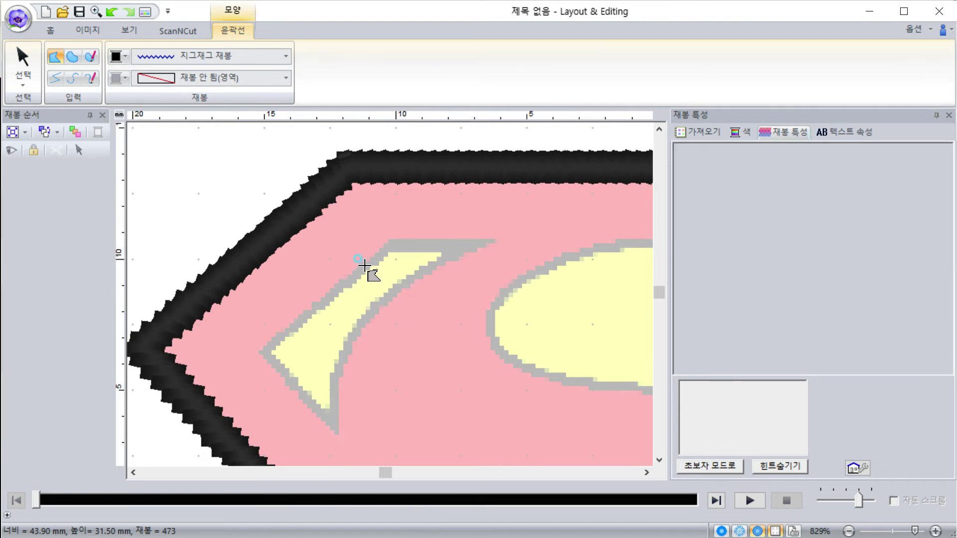
left_click(268, 351)
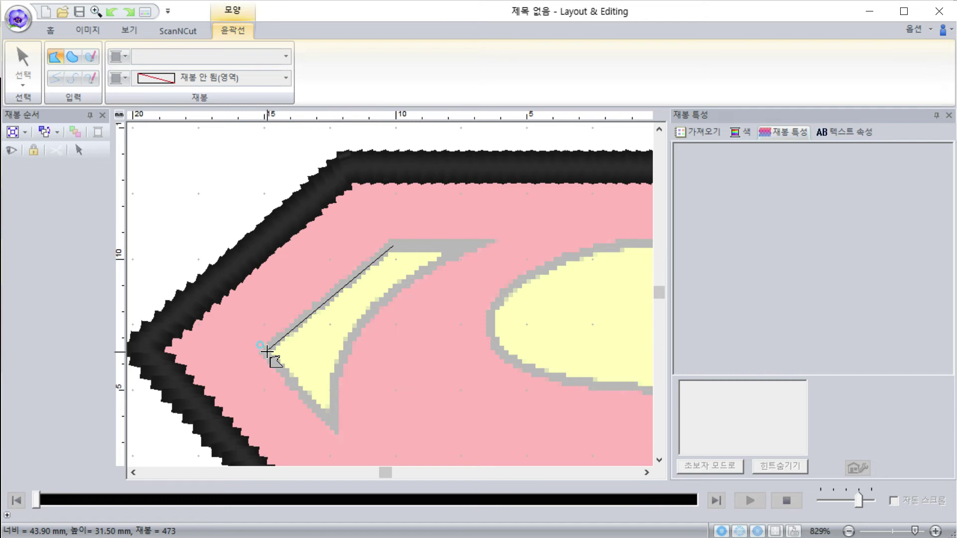
left_click(330, 419)
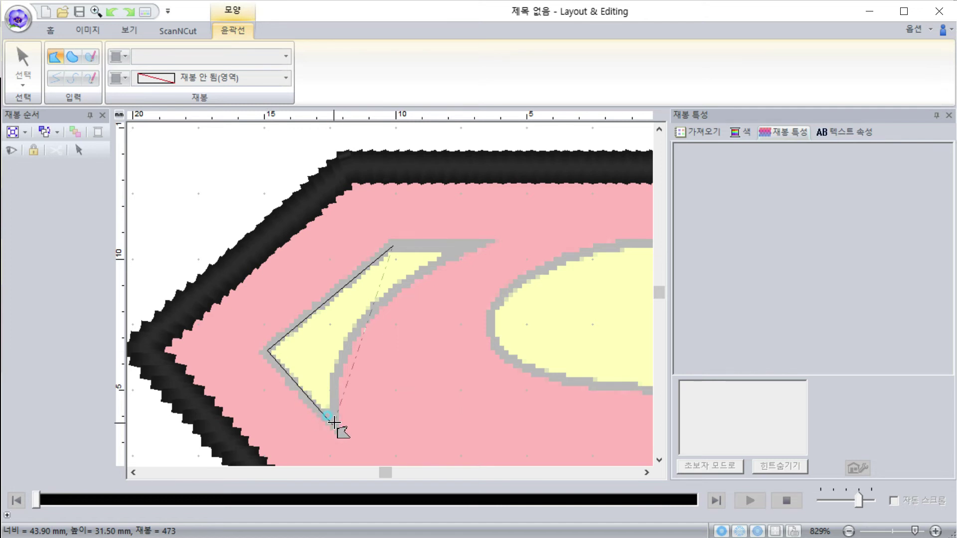
Continue the outline along the shape's inner curve with curved segments, return to a straight segment at the tip, and finish the closed shape.
key("space")
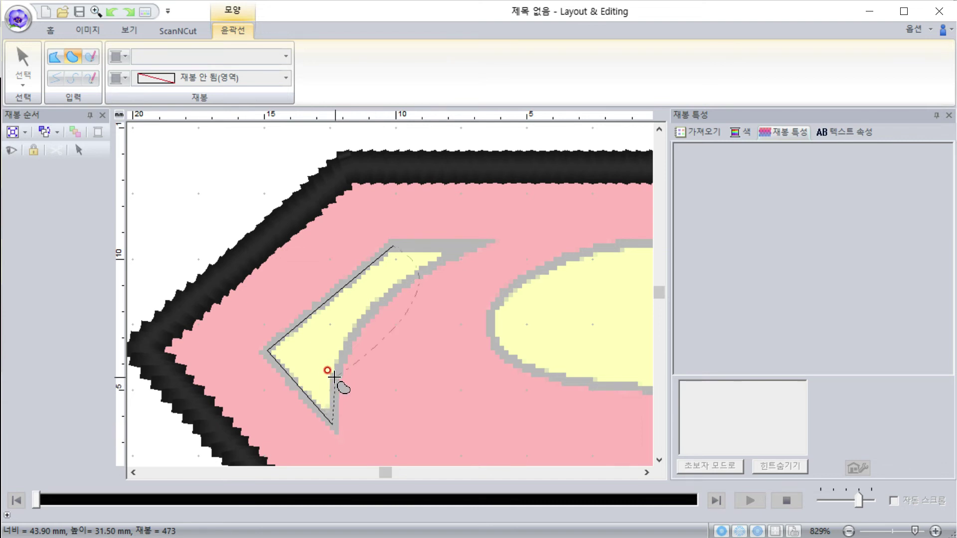
left_click(346, 348)
left_click(362, 323)
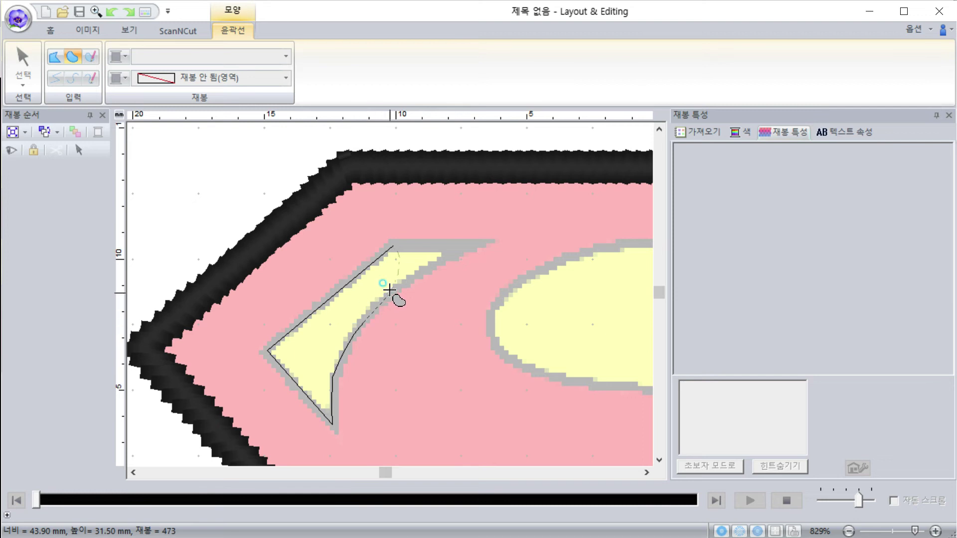
left_click(437, 263)
left_click(462, 248)
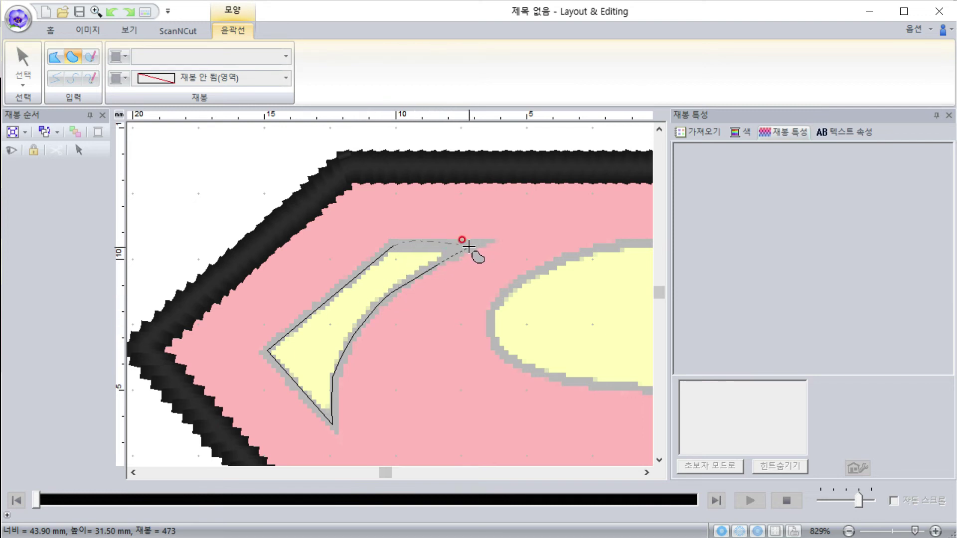
key("space")
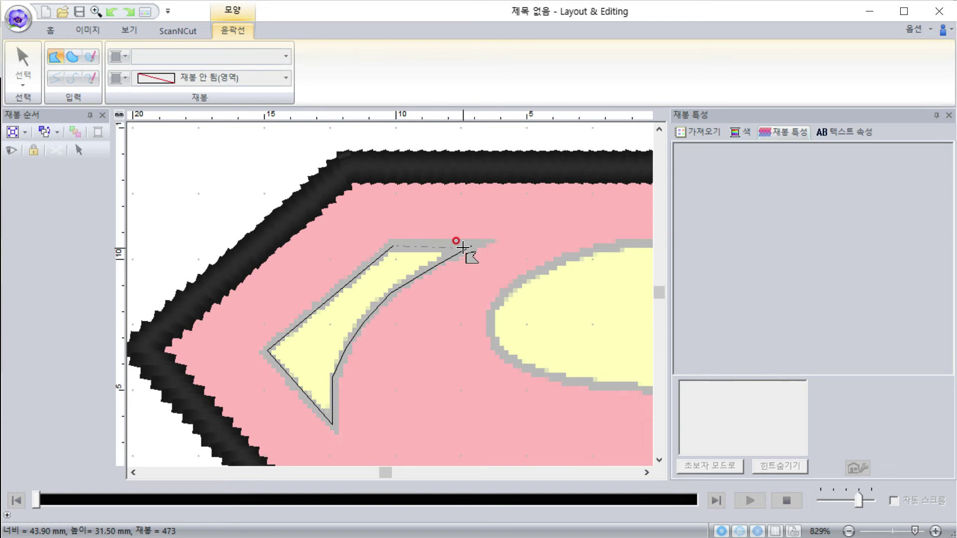
key("Return")
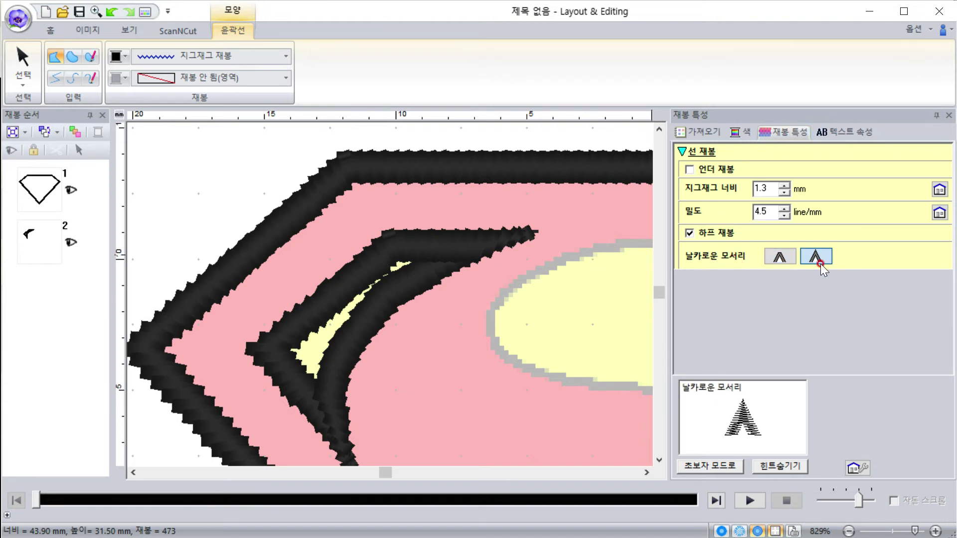
Try the blunt sharp-corner style on the small shape's outline and restore the pointed style.
left_click(791, 256)
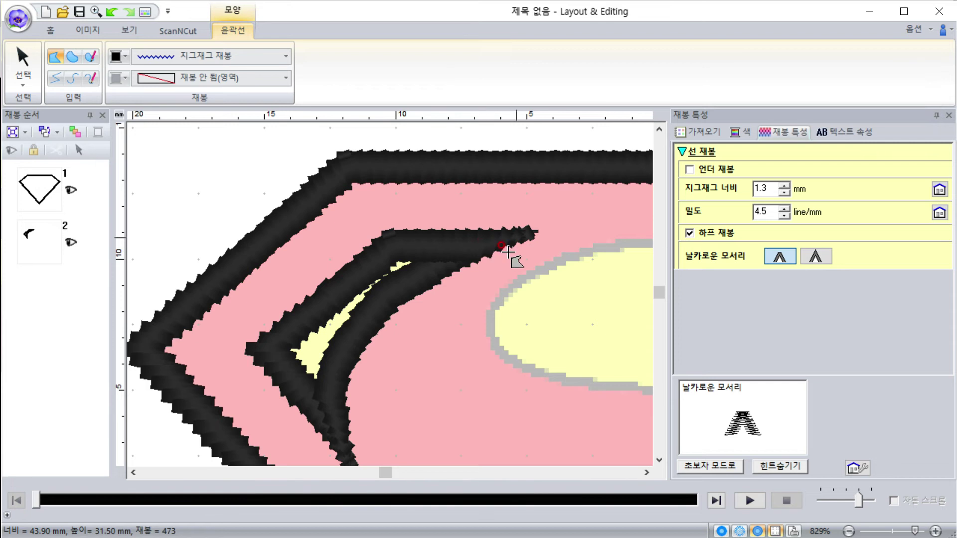
left_click(810, 257)
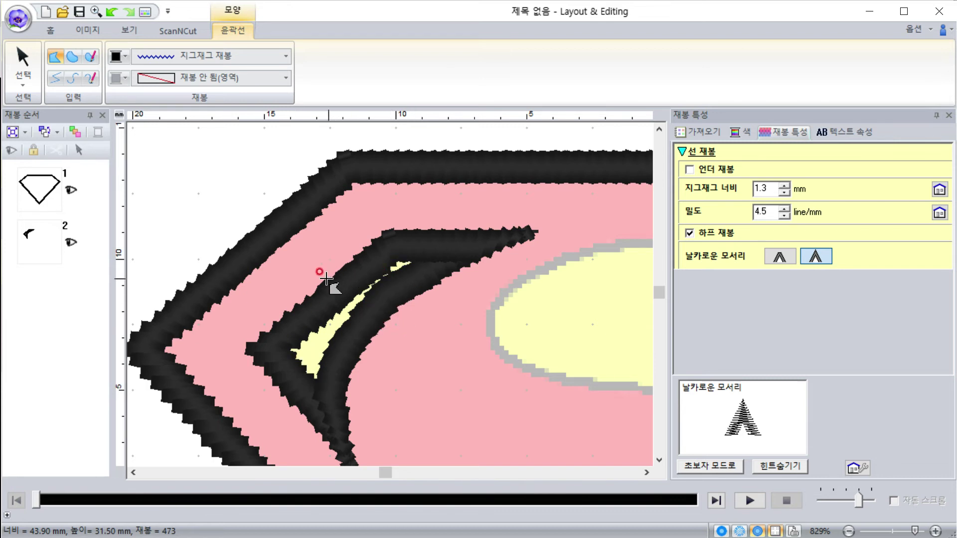
Select the small traced shape and set its region sew type to fill stitch (채우기 재봉).
left_click(283, 79)
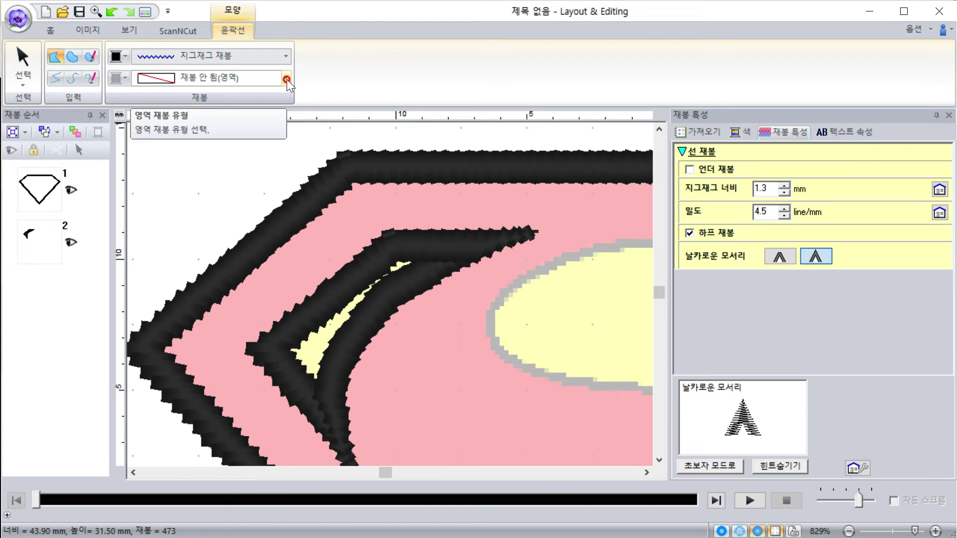
left_click(54, 245)
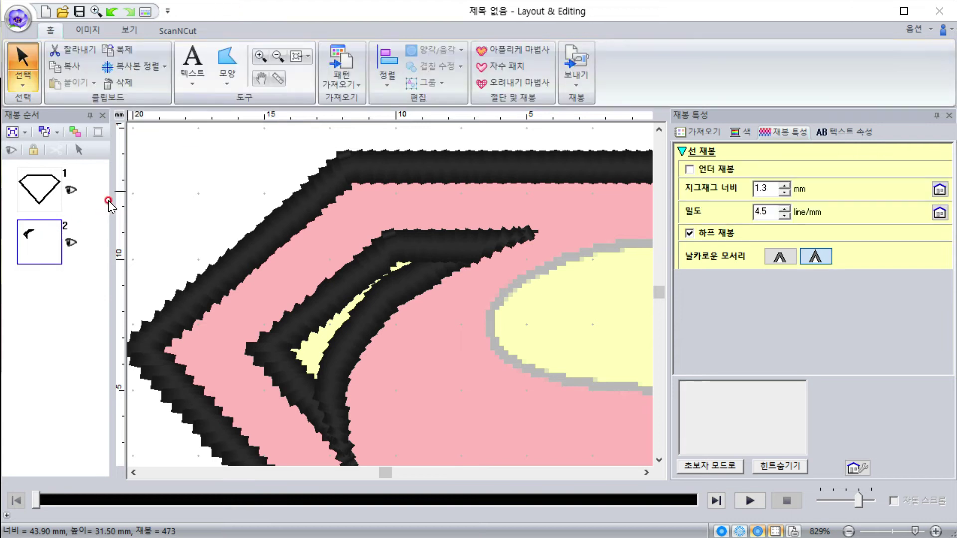
left_click(381, 79)
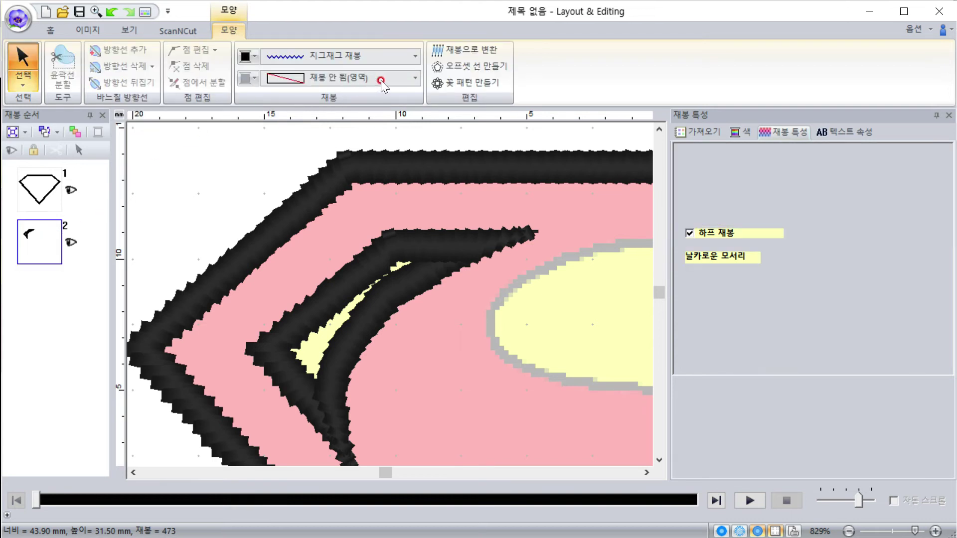
left_click(409, 80)
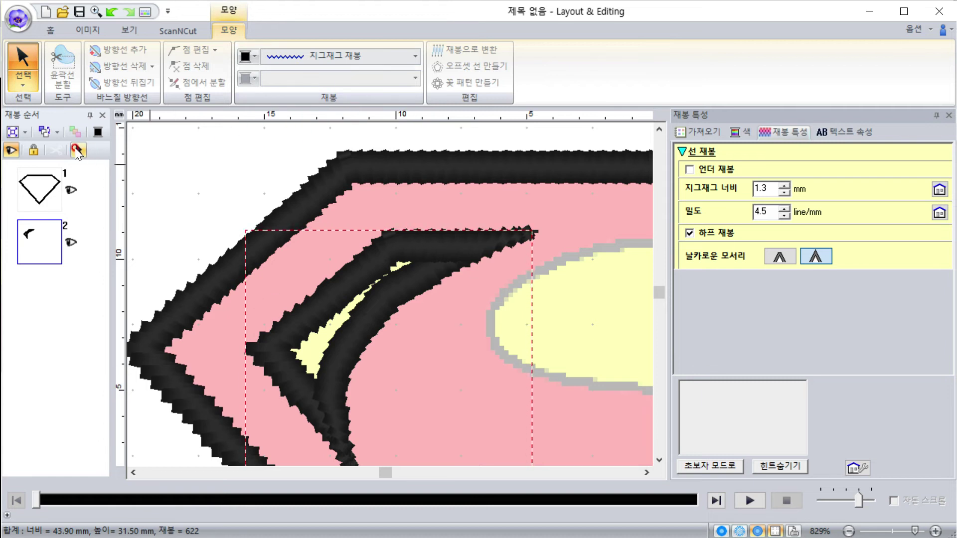
left_click(76, 151)
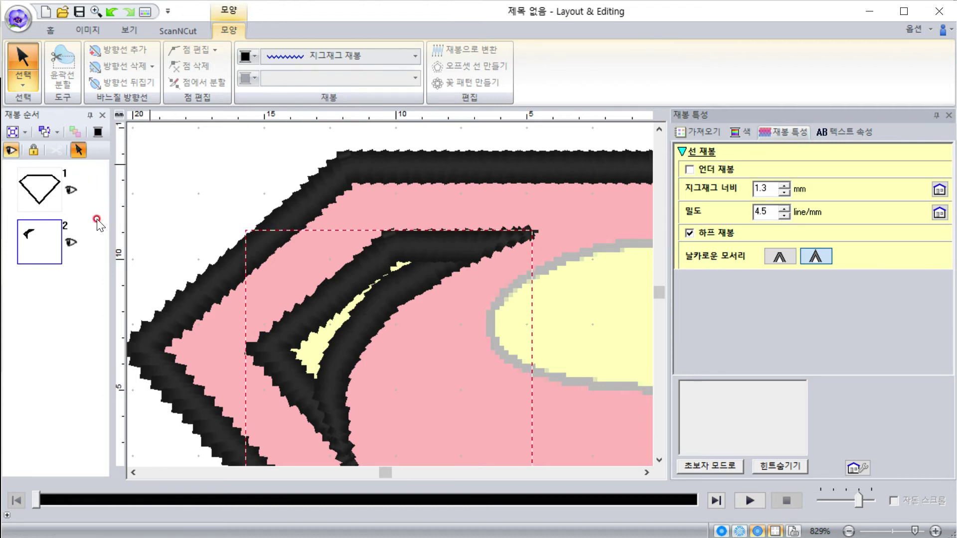
left_click(273, 128)
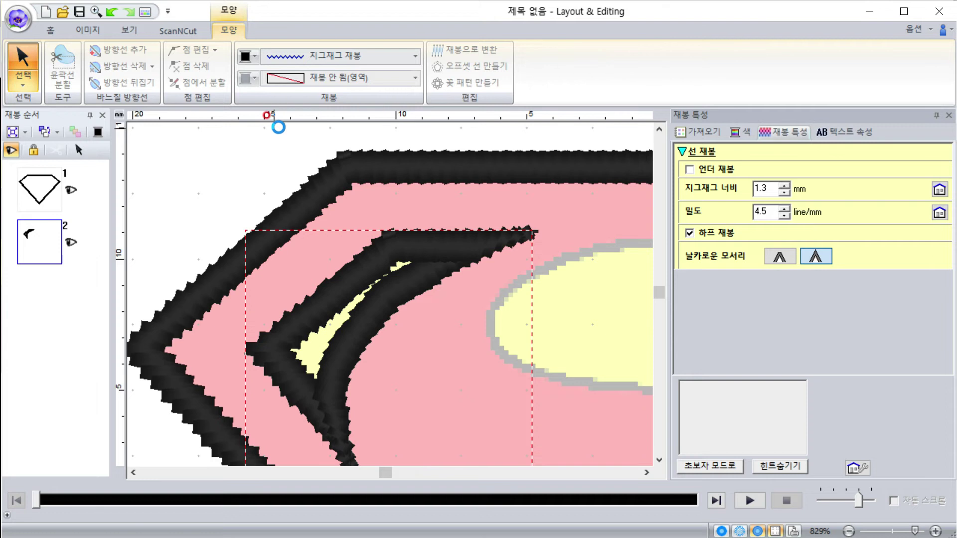
left_click(344, 77)
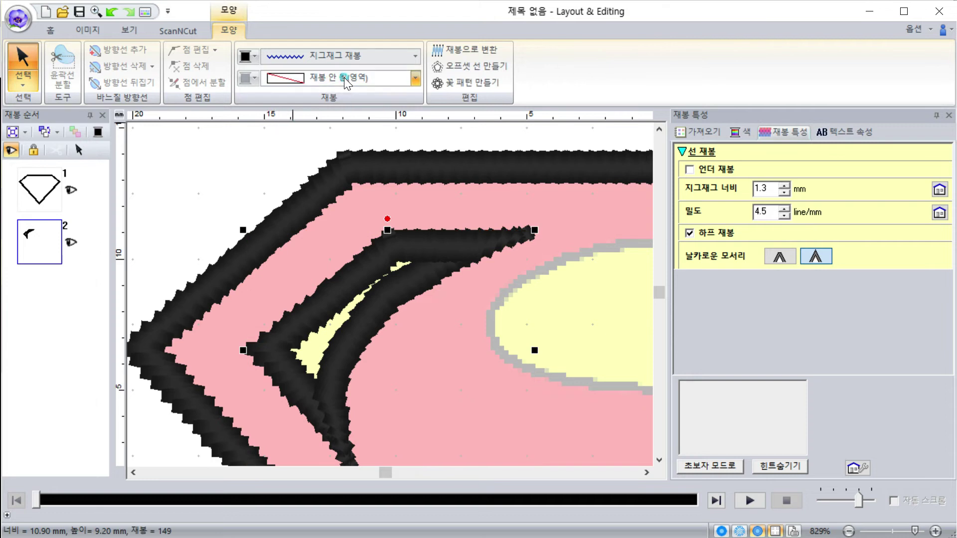
left_click(328, 128)
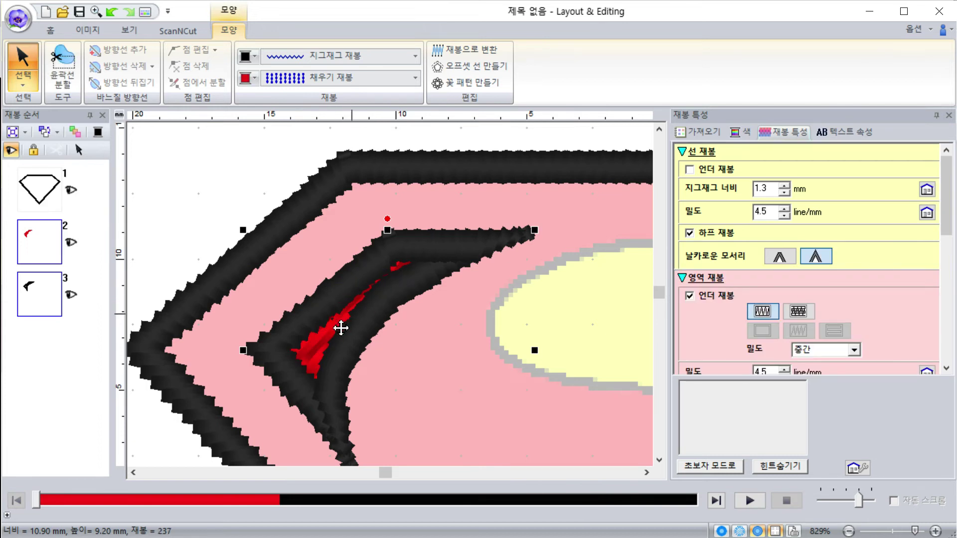
Set the small shape's line thread to black (900) and its region thread to yellow (205) from the Brother Embroidery chart.
left_click(741, 136)
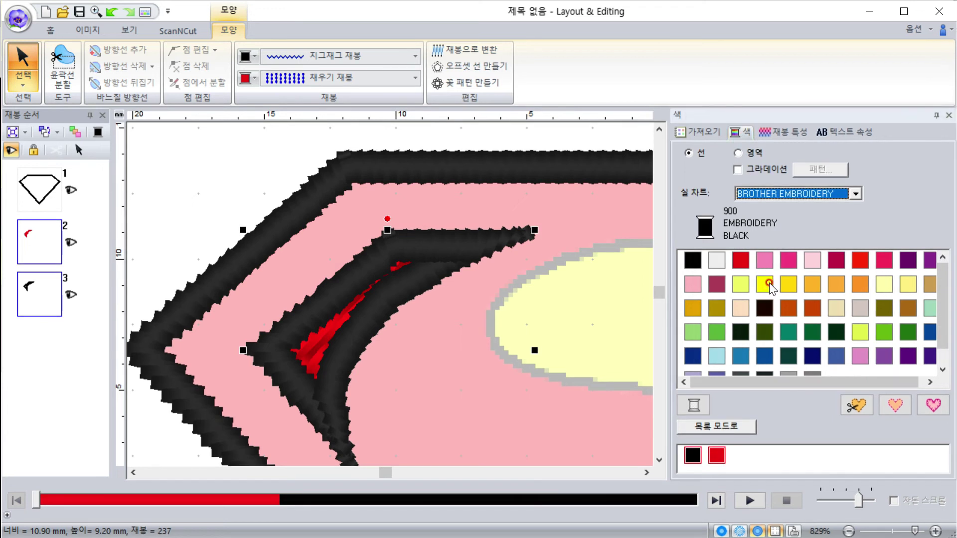
left_click(767, 284)
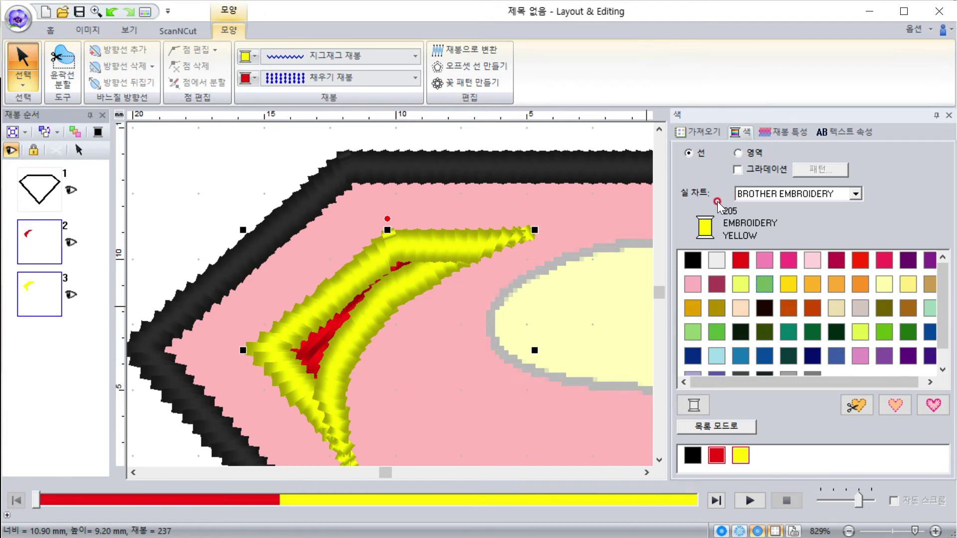
left_click(692, 260)
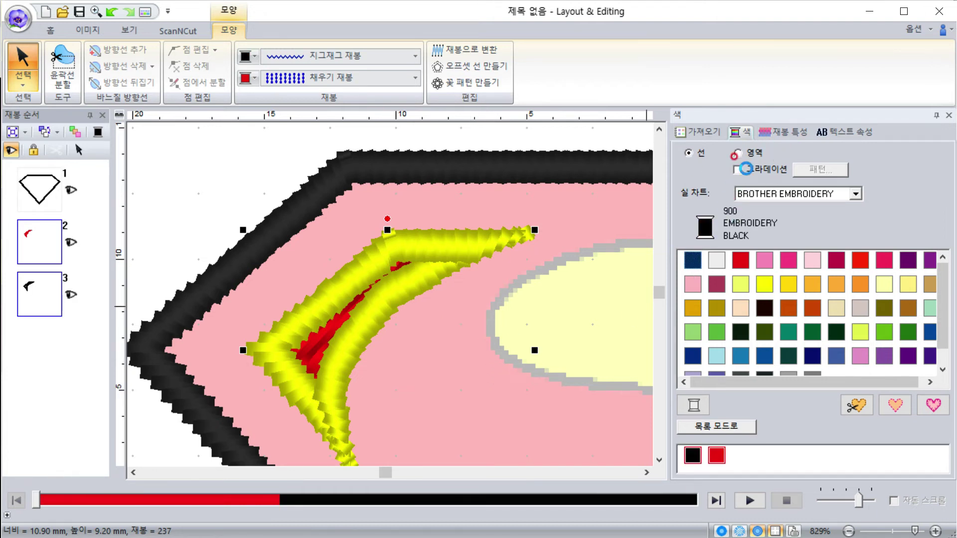
left_click(749, 153)
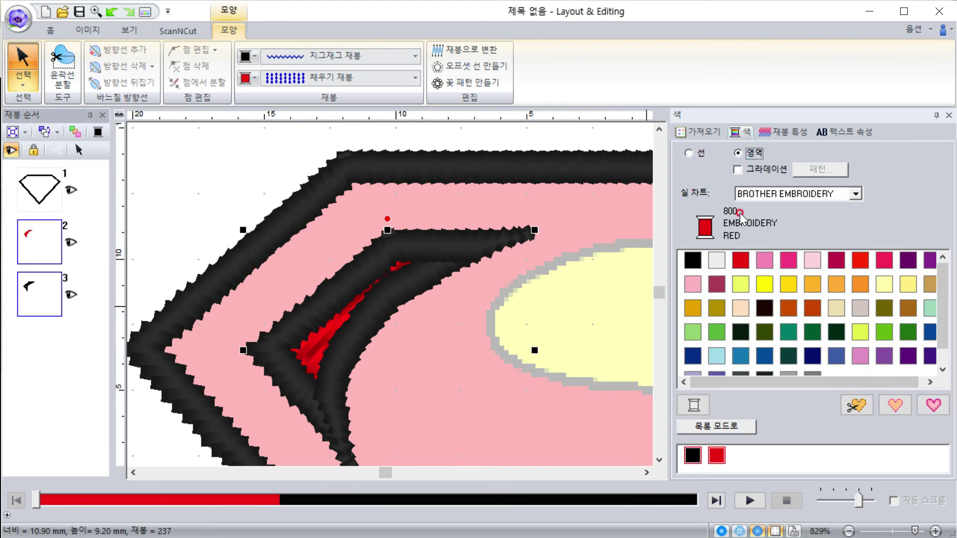
left_click(761, 285)
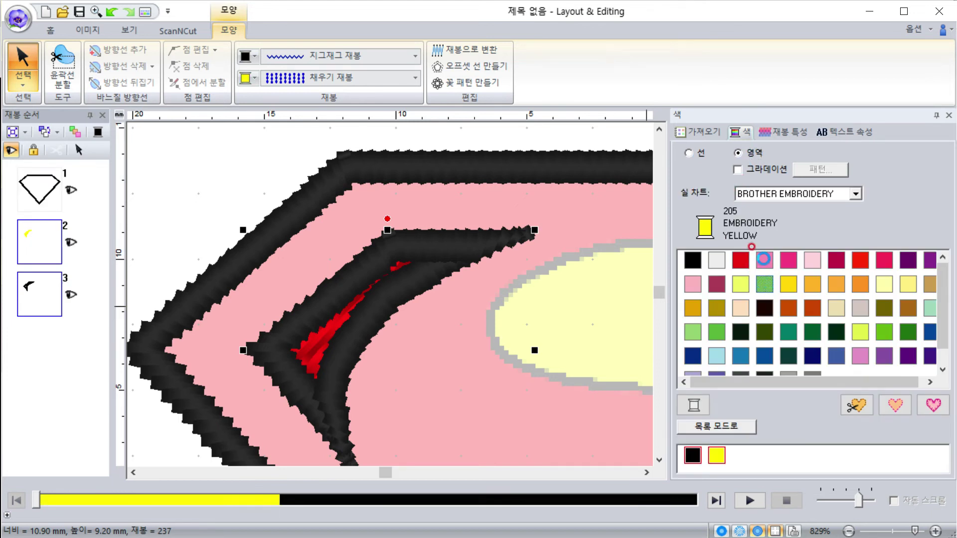
Set the manual fill stitch direction of the small yellow shape to 90 degrees.
left_click(776, 135)
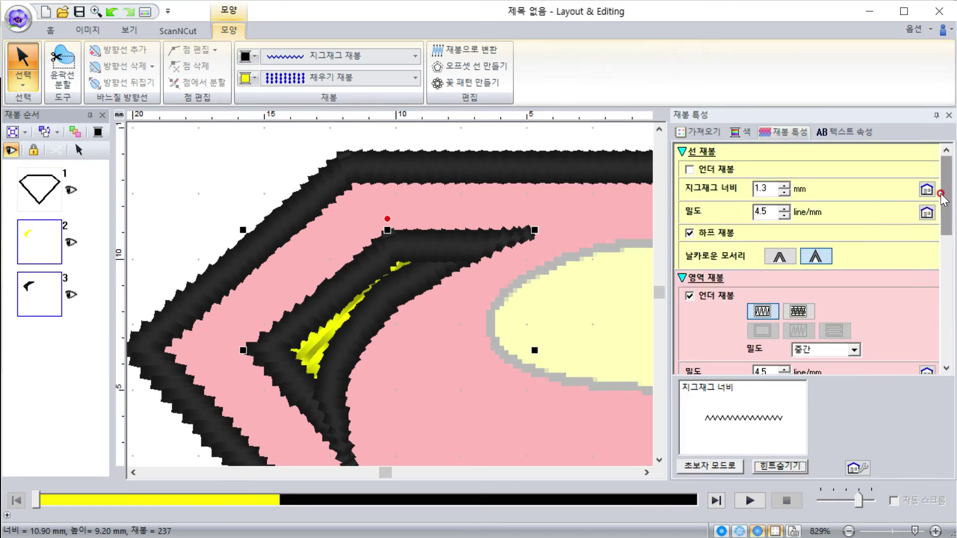
left_click_drag(942, 197, 941, 274)
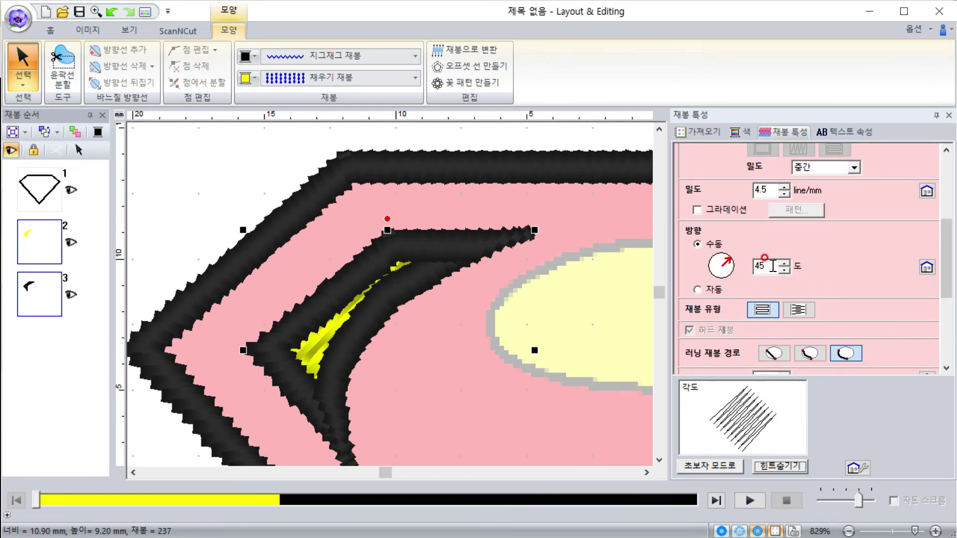
double_click(759, 265)
type("90")
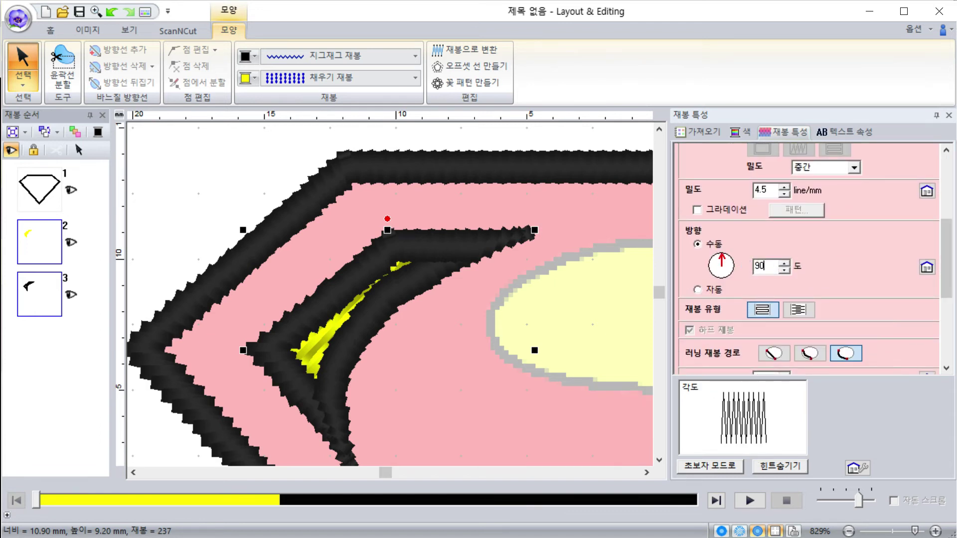
key("Return")
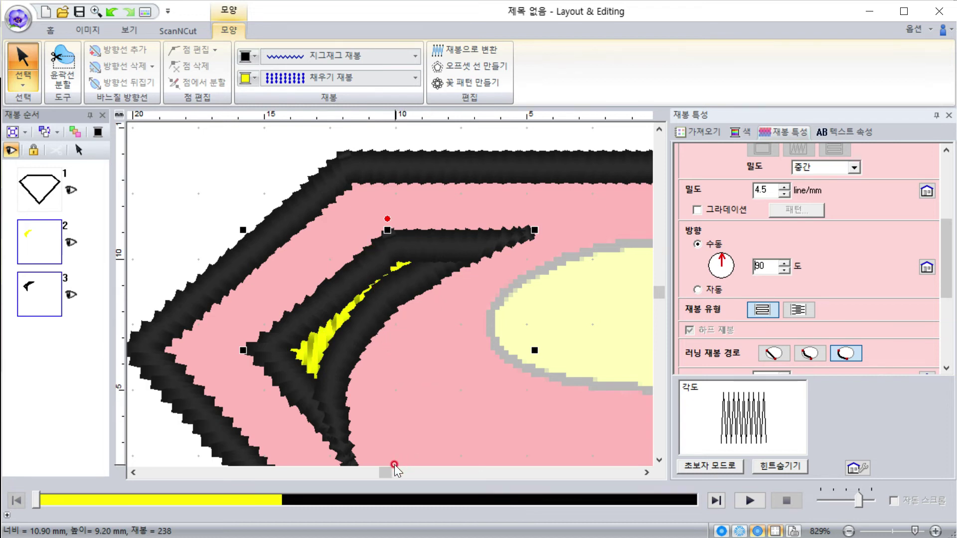
left_click_drag(384, 468, 379, 469)
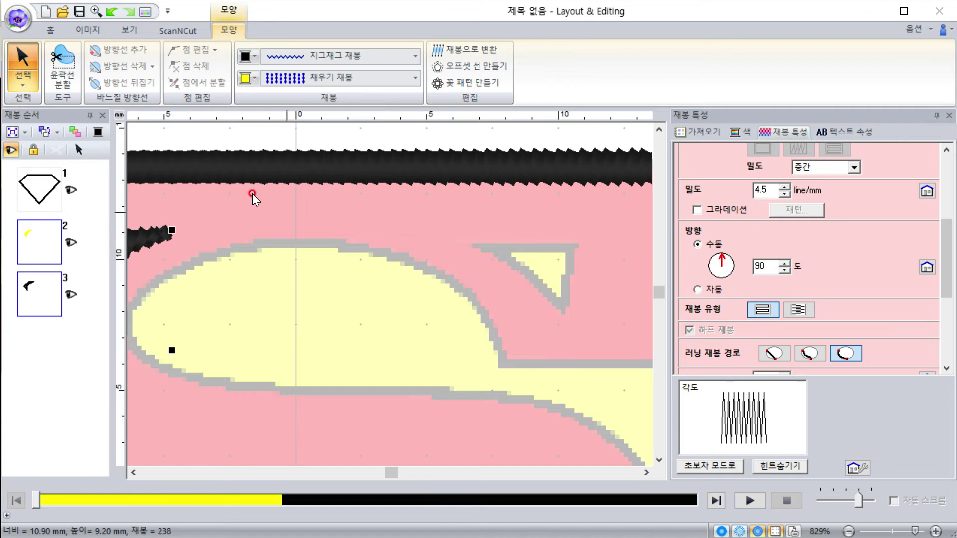
Trace the small yellow triangle beside the large oval as a closed straight-line outline through its corners.
left_click(50, 30)
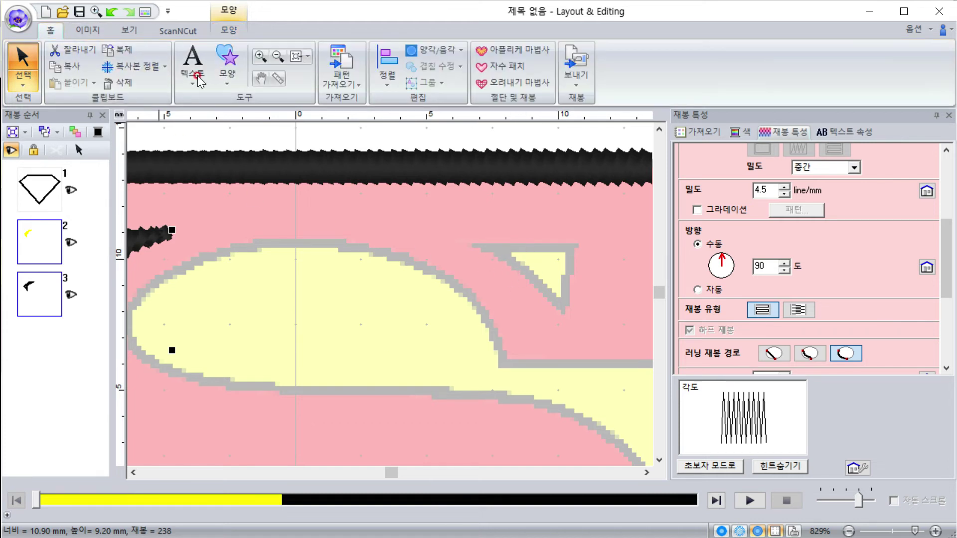
left_click(221, 76)
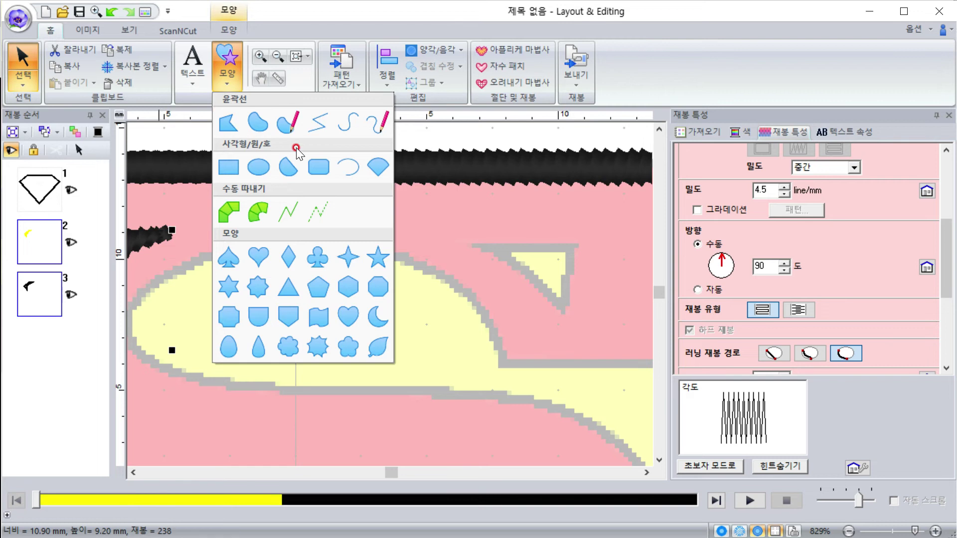
left_click(229, 128)
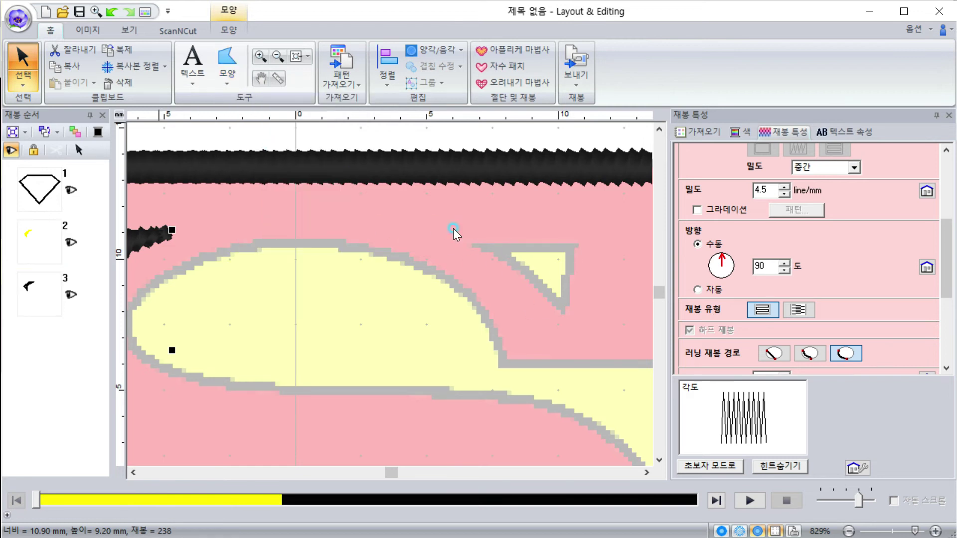
left_click(561, 249)
left_click(573, 249)
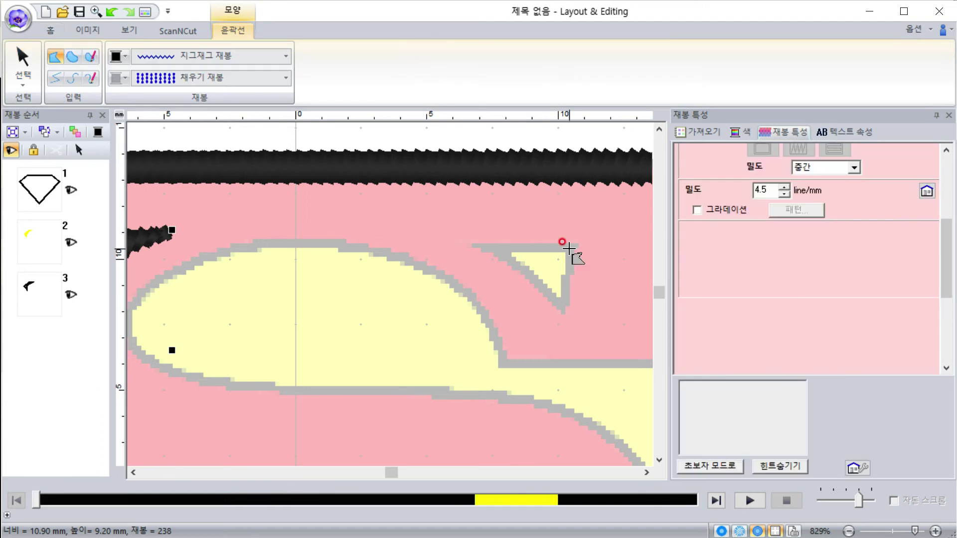
left_click(568, 248)
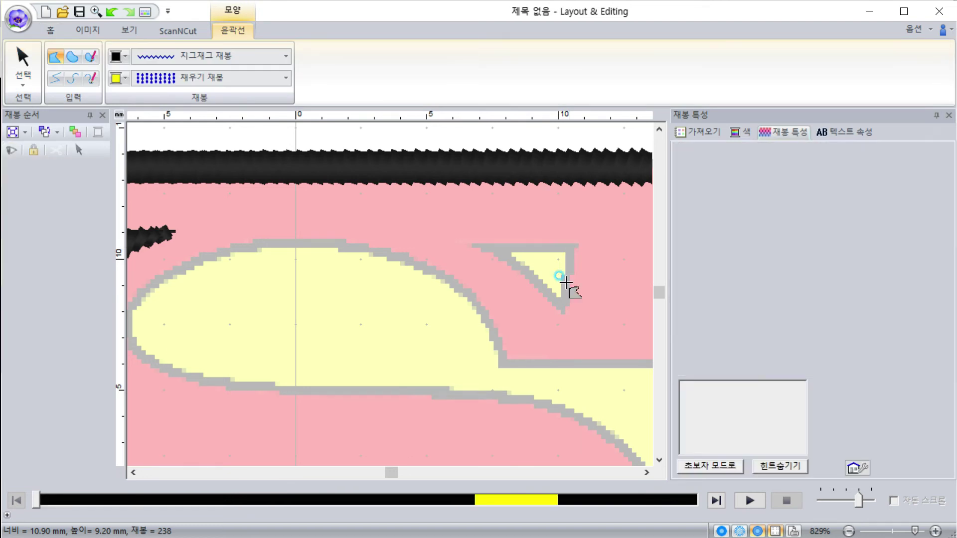
left_click(563, 311)
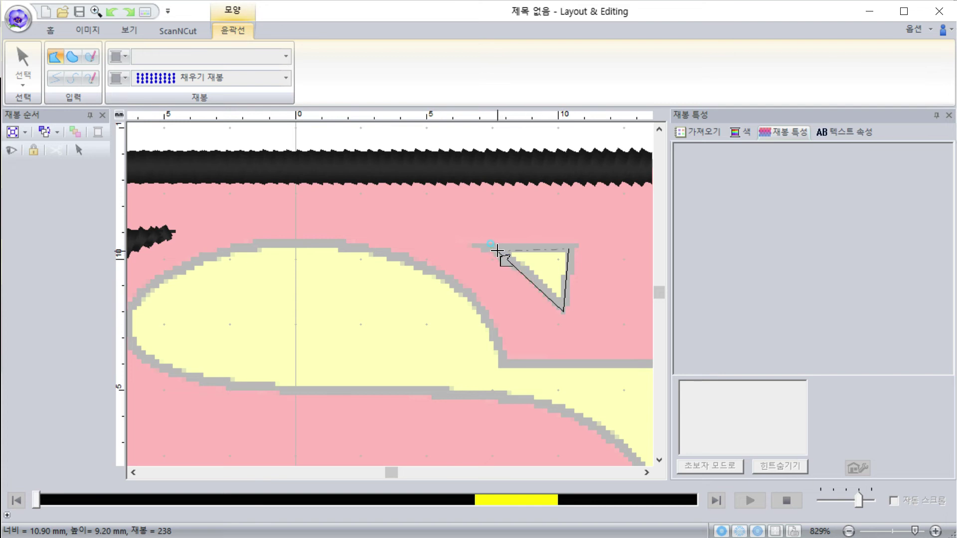
left_click(497, 251)
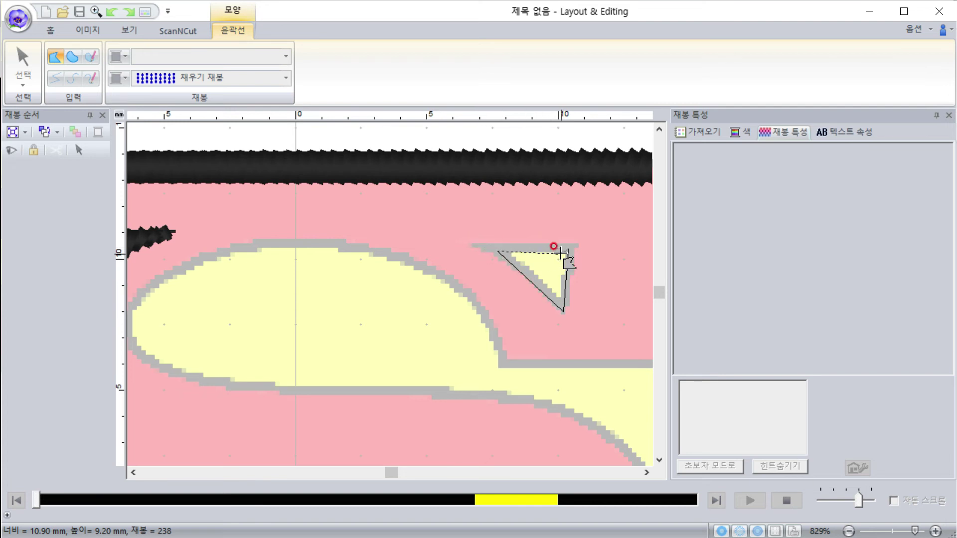
left_click(476, 246)
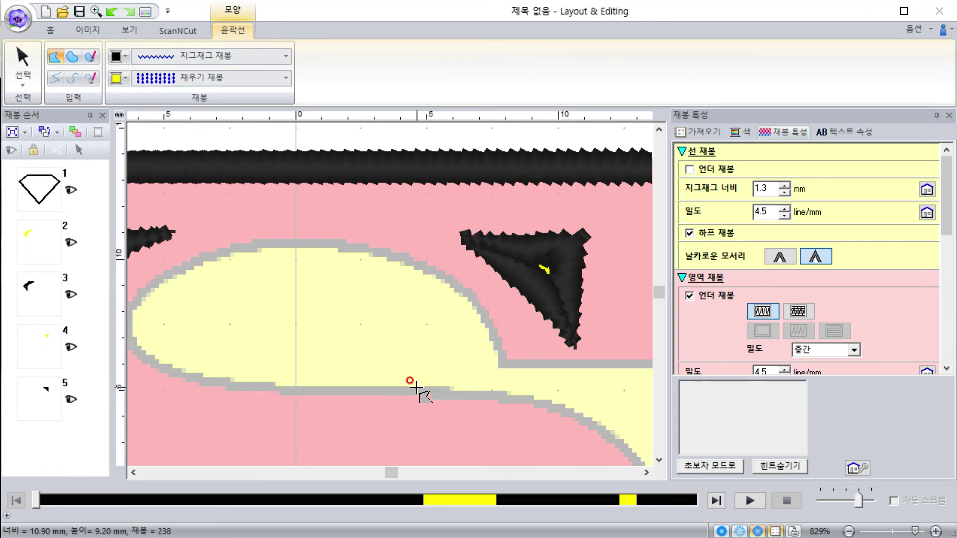
Start a closed straight-line outline on the large upper yellow shape and trace the corners of its arrow-shaped right end.
scroll(391, 288, "down", 2)
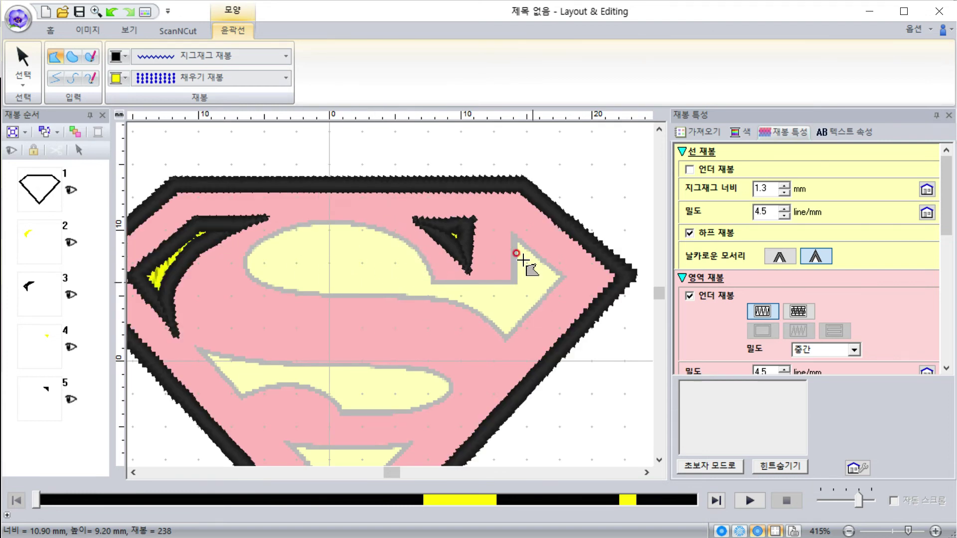
left_click(43, 26)
left_click(222, 86)
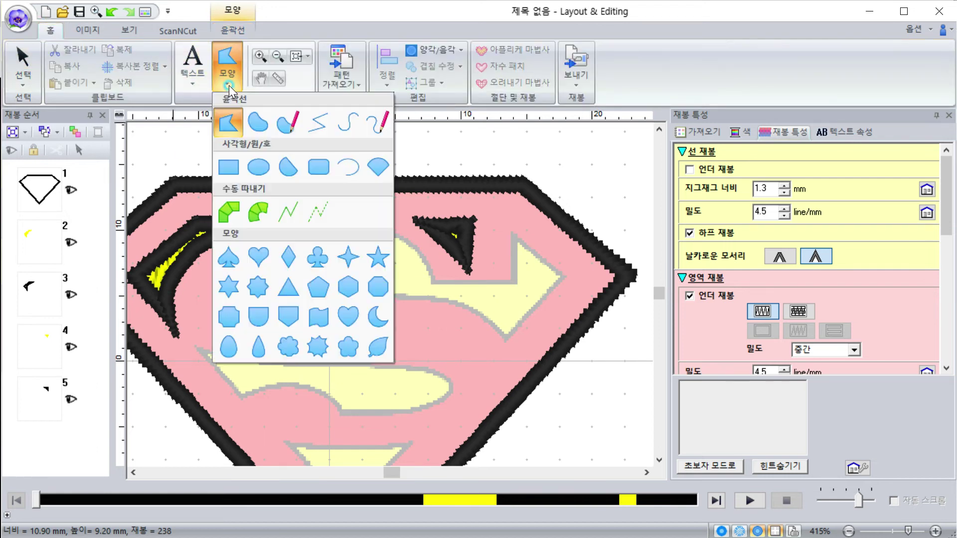
left_click(228, 125)
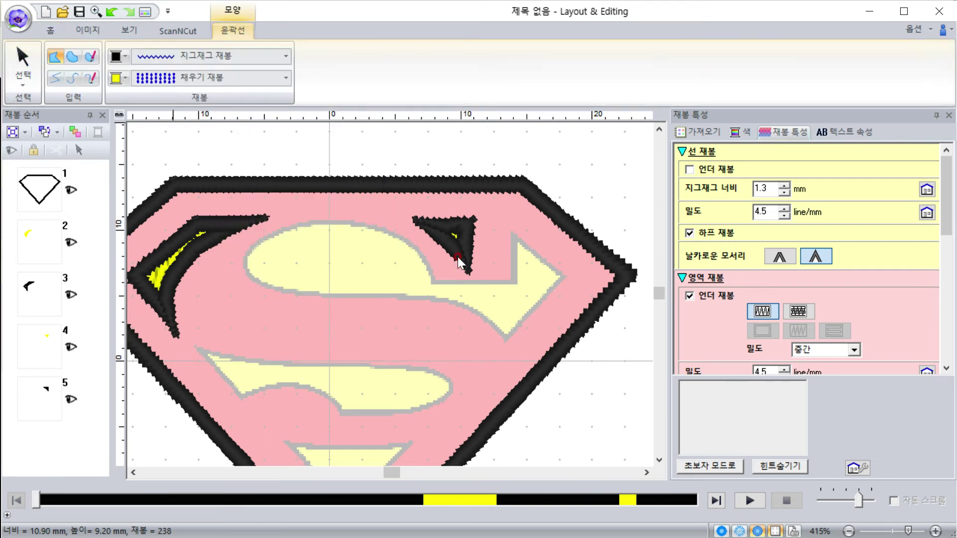
left_click(516, 282)
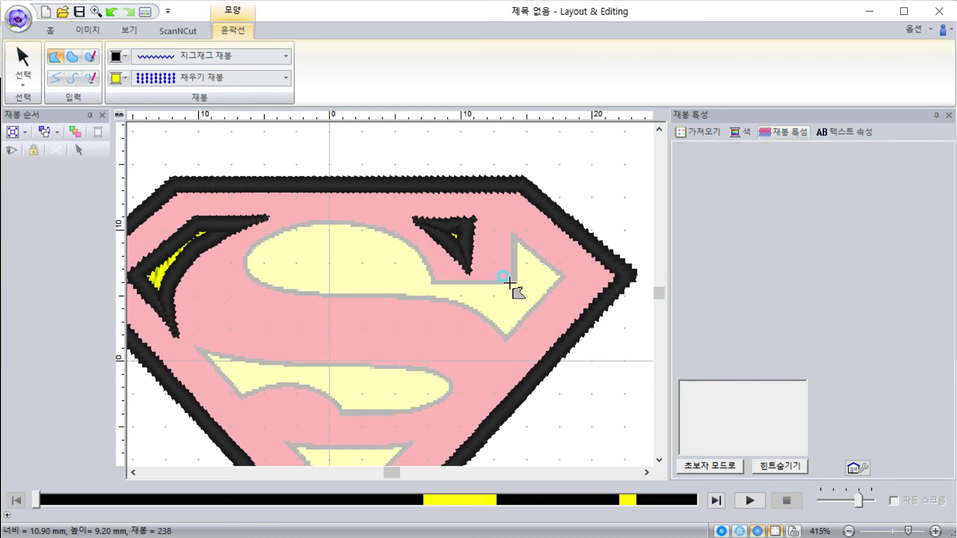
scroll(519, 254, "up", 2)
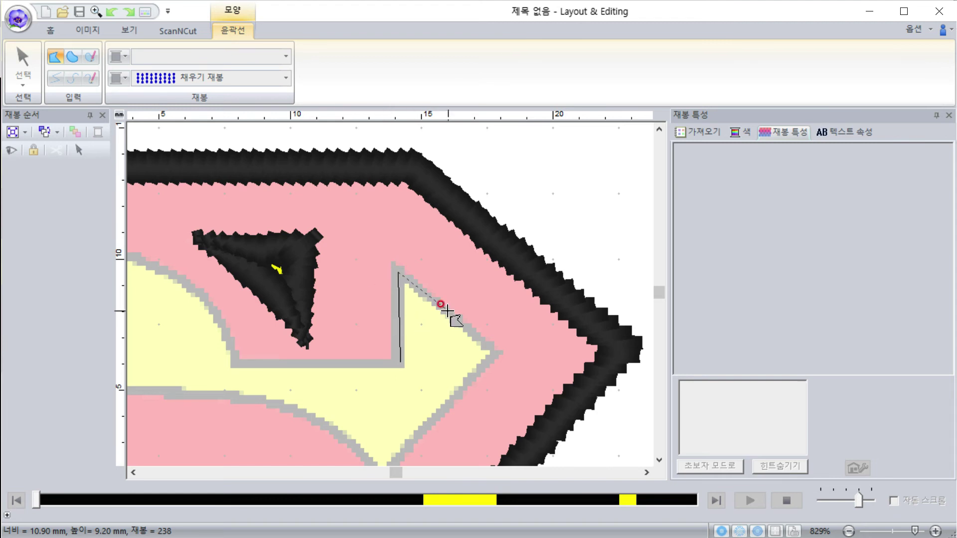
left_click(398, 271)
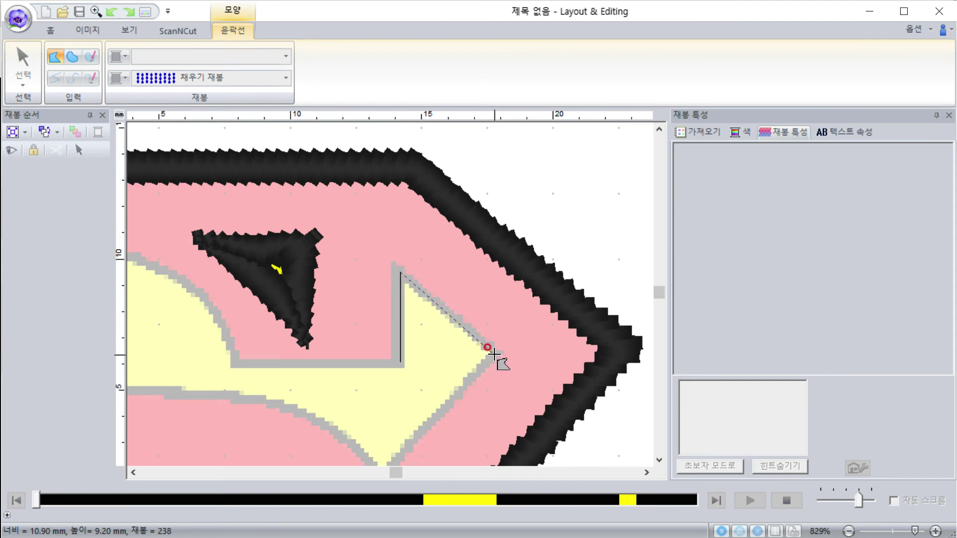
left_click(498, 356)
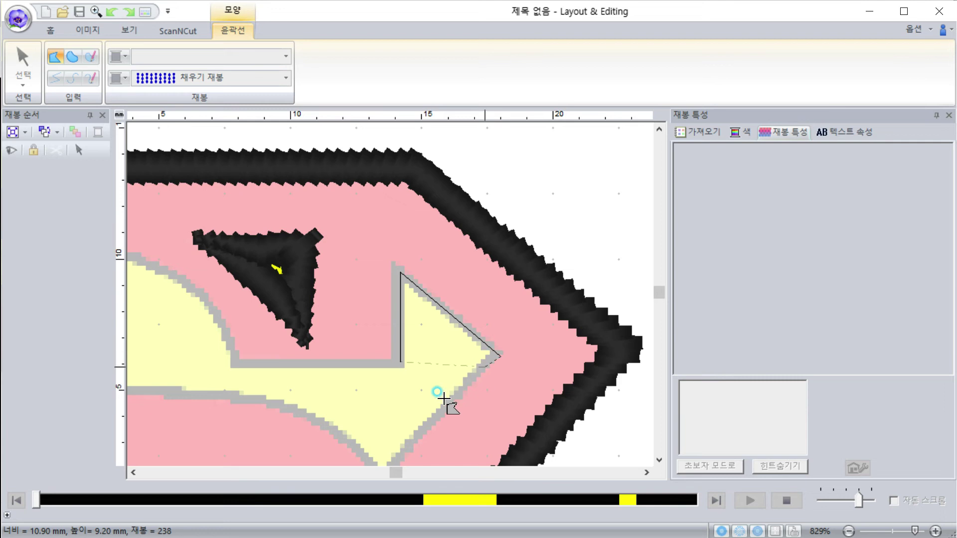
left_click_drag(398, 451, 412, 380)
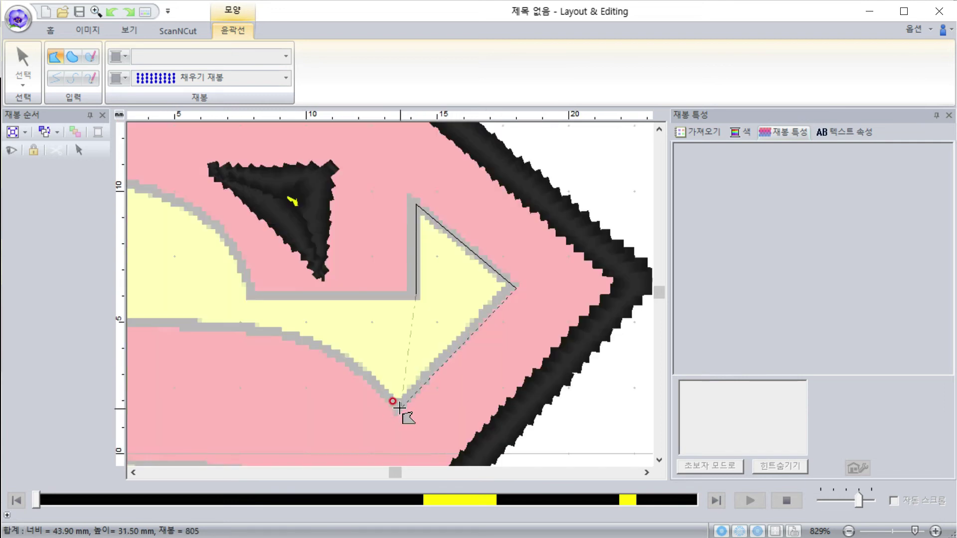
left_click(397, 408)
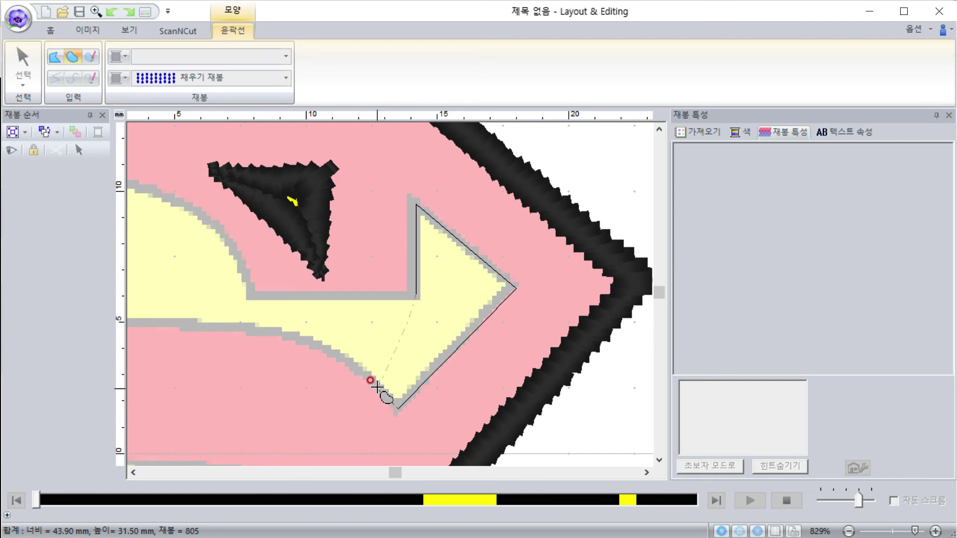
Continue the upper shape's outline along its lower edge with curved segments and a straight segment on the flat stretch.
mouse_move(372, 381)
left_mouse_down()
mouse_move(293, 350)
mouse_move(300, 341)
mouse_move(202, 330)
left_mouse_up()
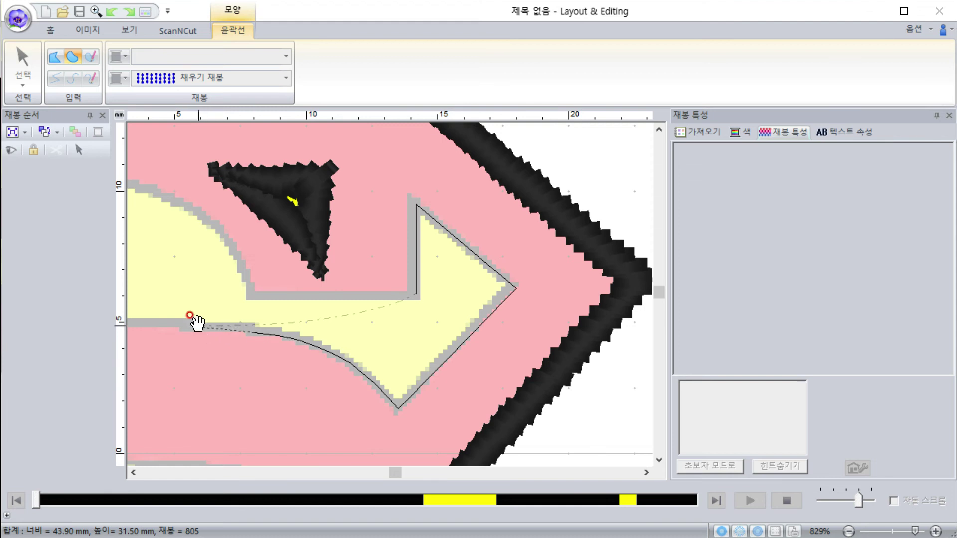
scroll(459, 337, "left", 5)
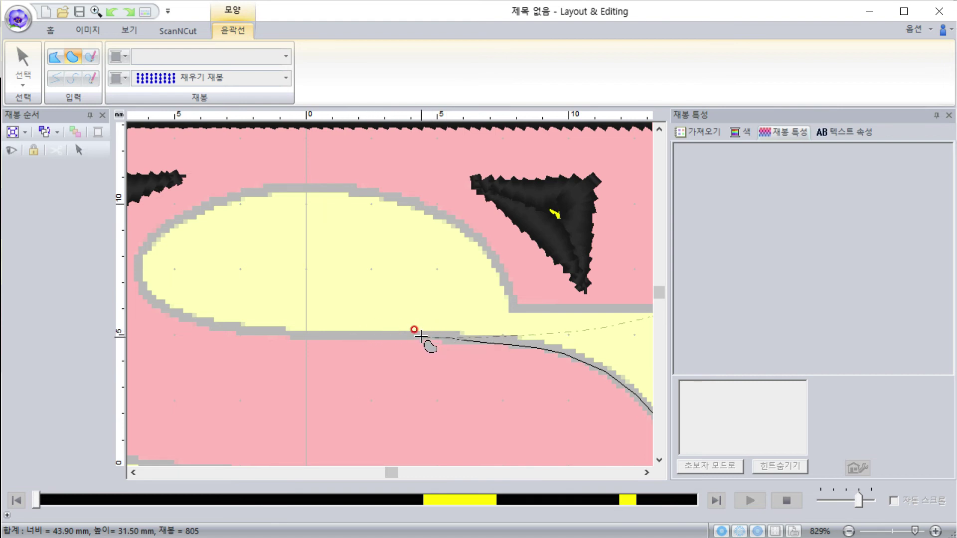
key("space")
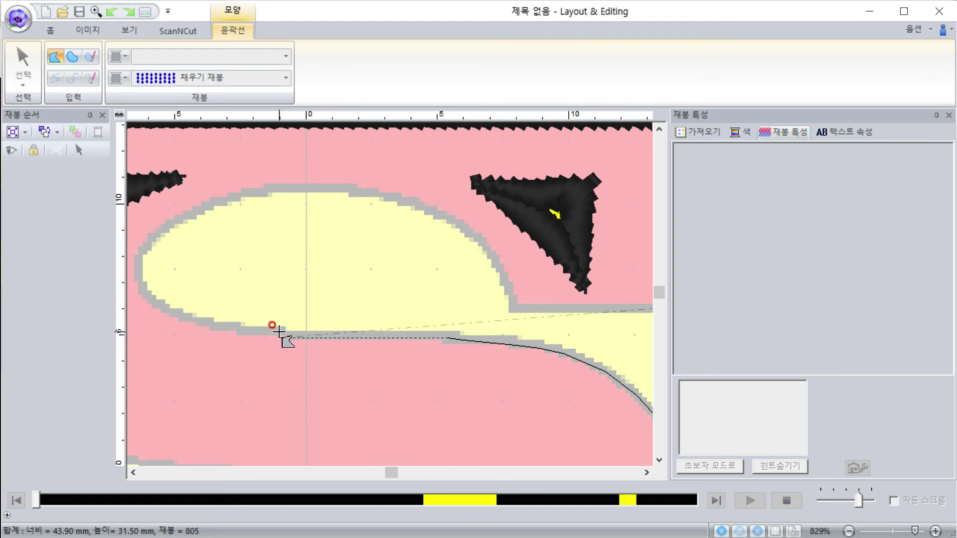
left_click(294, 338)
key("space")
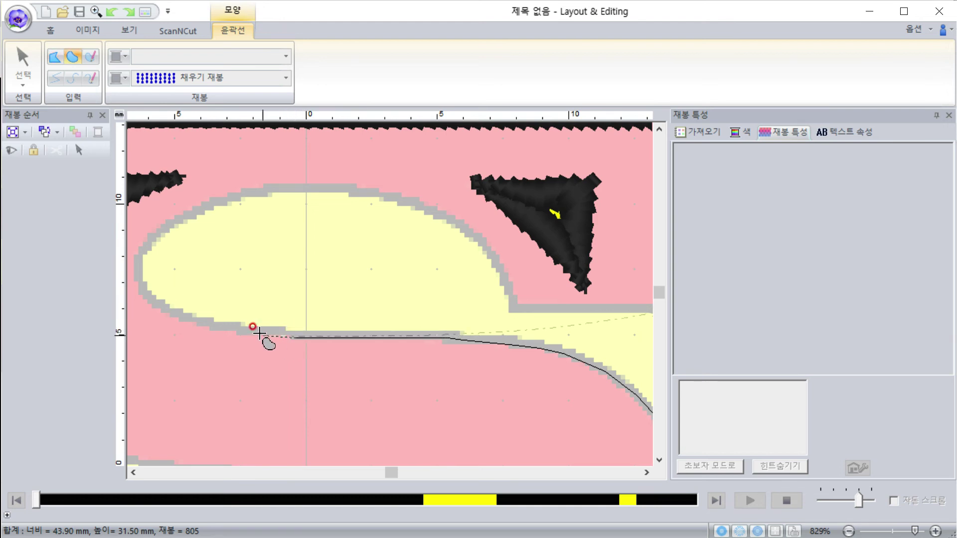
Trace curved segments around the upper shape's rounded end and over its top, and close the outline with a straight inner edge.
left_click(206, 322)
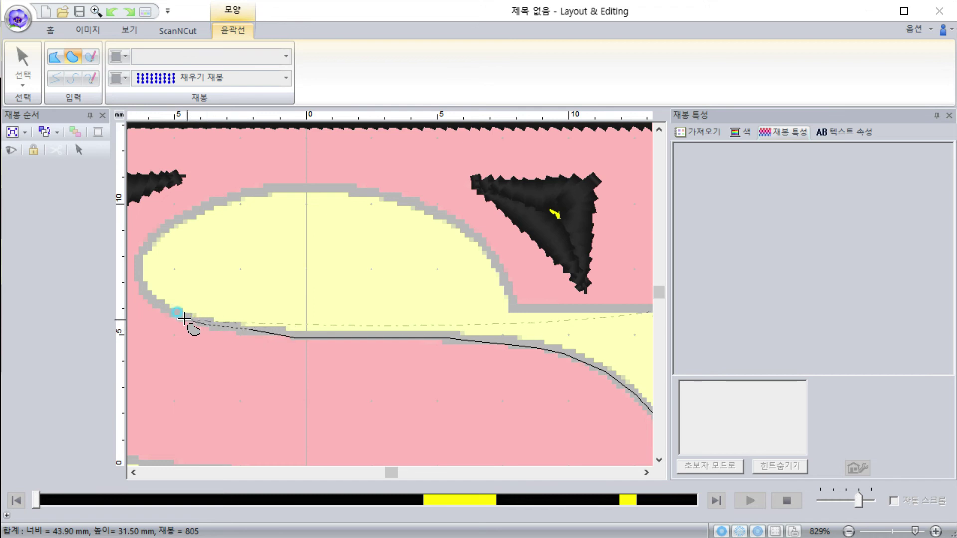
mouse_move(146, 298)
left_mouse_down()
mouse_move(144, 238)
mouse_move(175, 240)
mouse_move(189, 216)
mouse_move(279, 186)
mouse_move(386, 199)
mouse_move(458, 227)
mouse_move(499, 263)
mouse_move(513, 308)
mouse_move(239, 305)
left_mouse_up()
left_click_drag(402, 309, 259, 299)
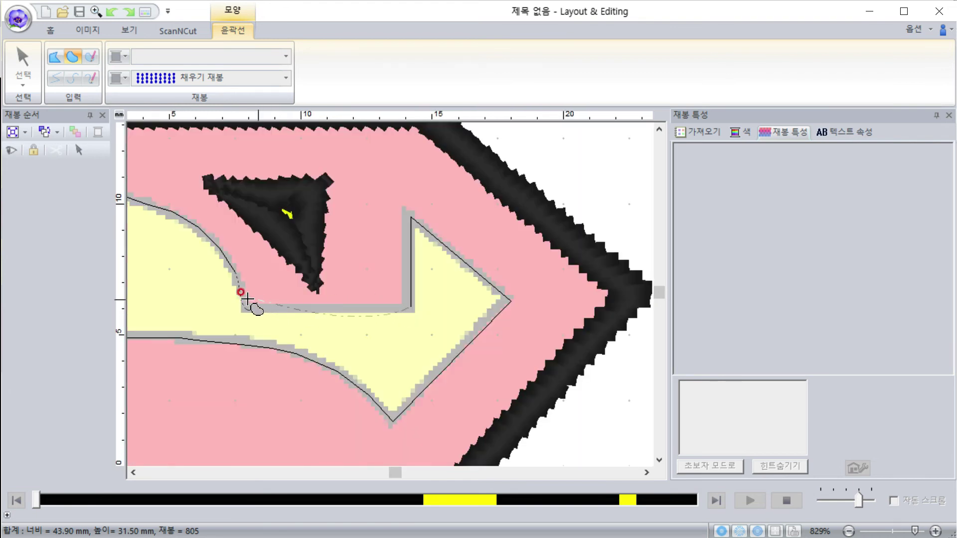
key("space")
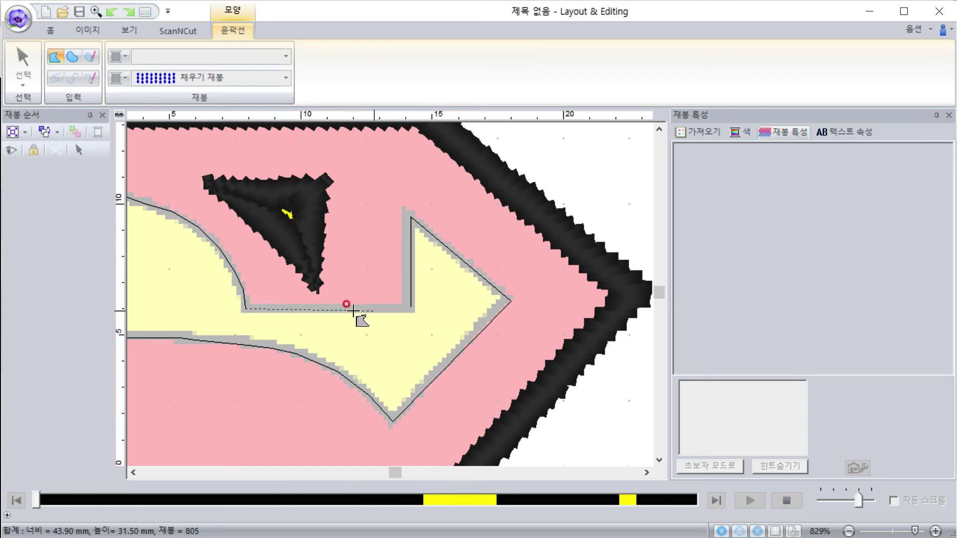
left_click(323, 309)
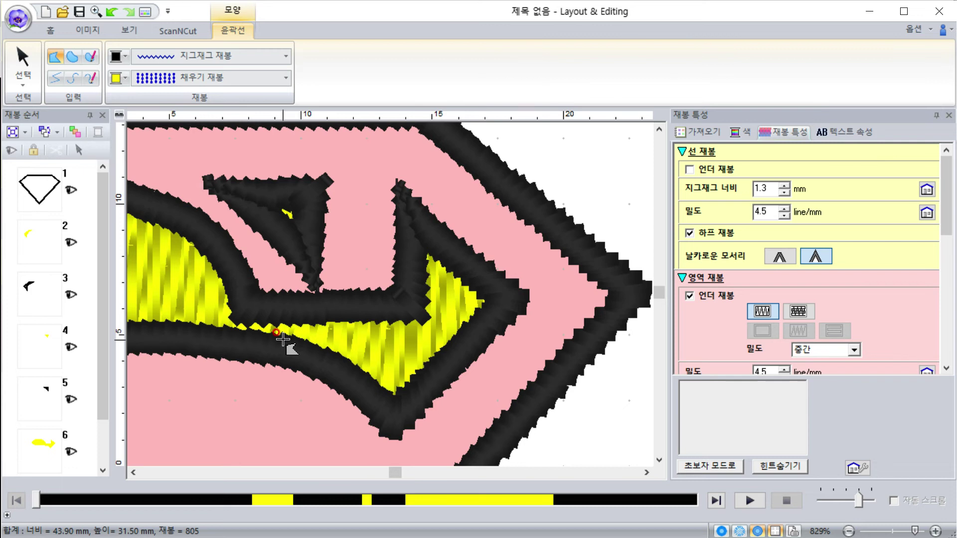
Start a closed curved outline at the lower-left corner of the middle yellow shape and trace its concave arch.
scroll(283, 339, "down", 1)
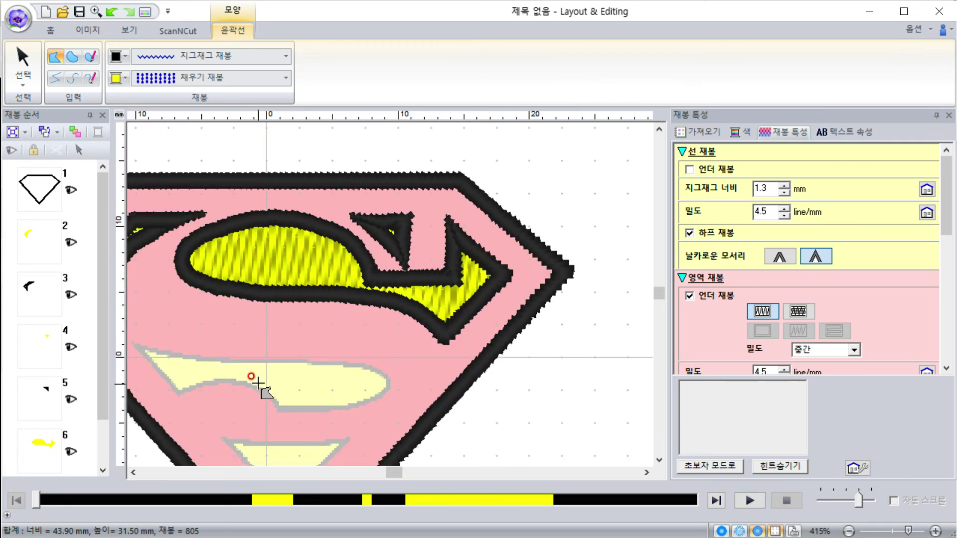
left_click_drag(207, 374, 309, 353)
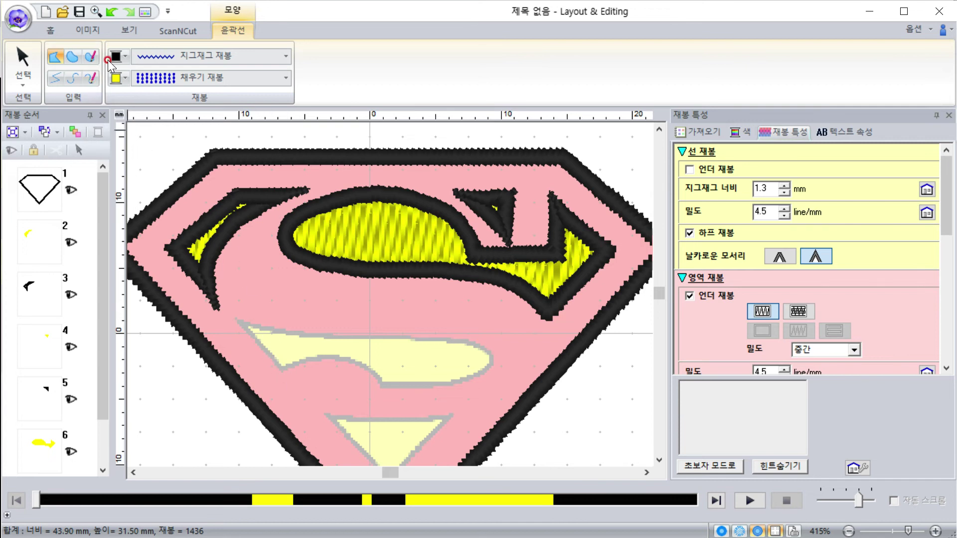
left_click(51, 29)
left_click(228, 84)
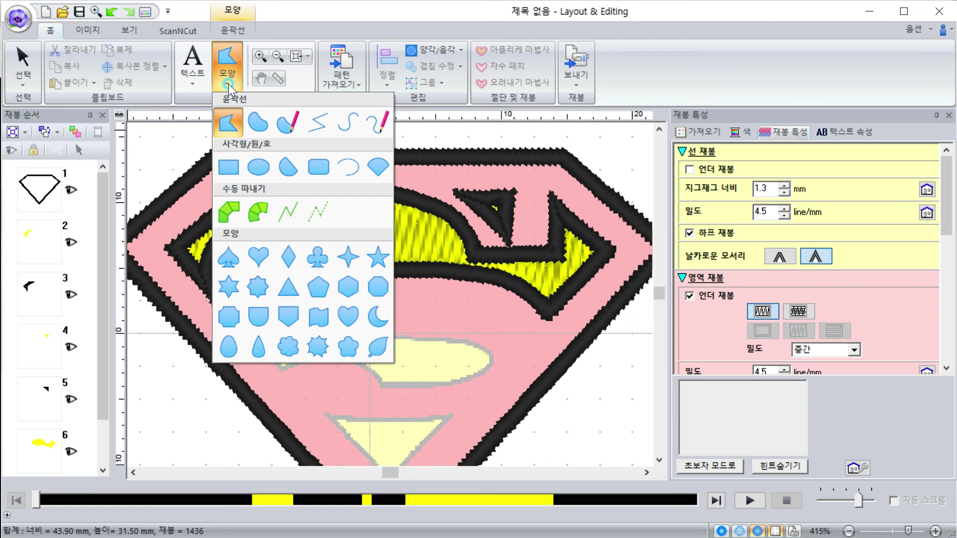
left_click(256, 131)
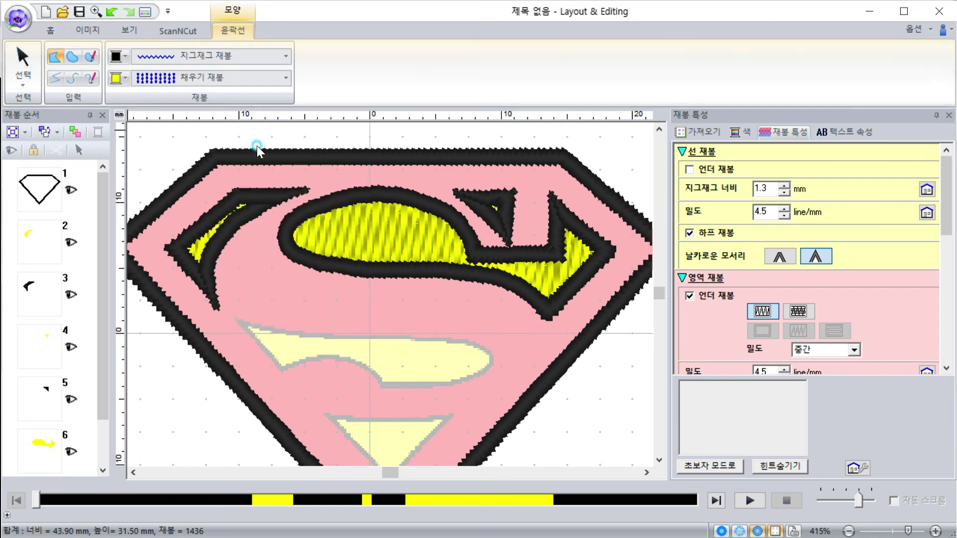
left_click(277, 363)
right_click(283, 370)
left_click(282, 372)
scroll(390, 294, "up", 1)
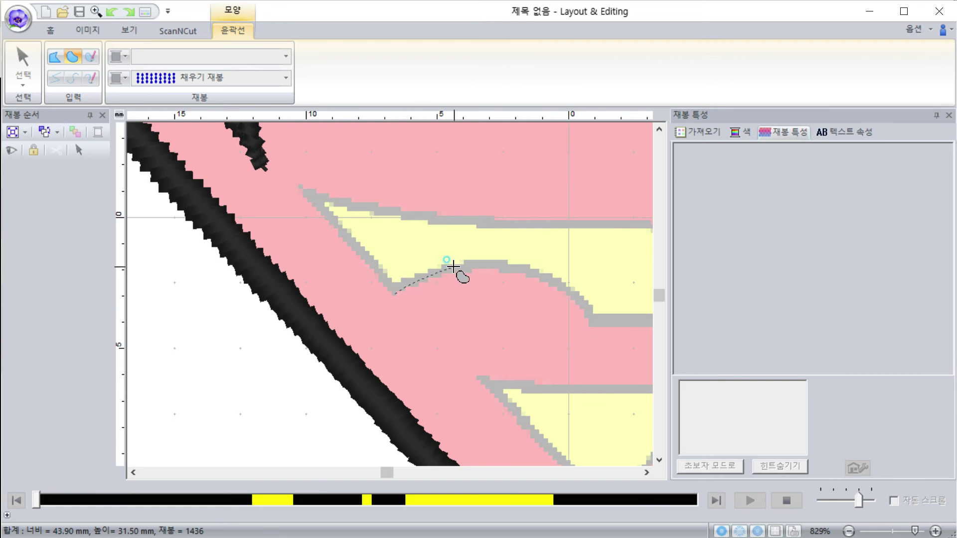
left_click(482, 264)
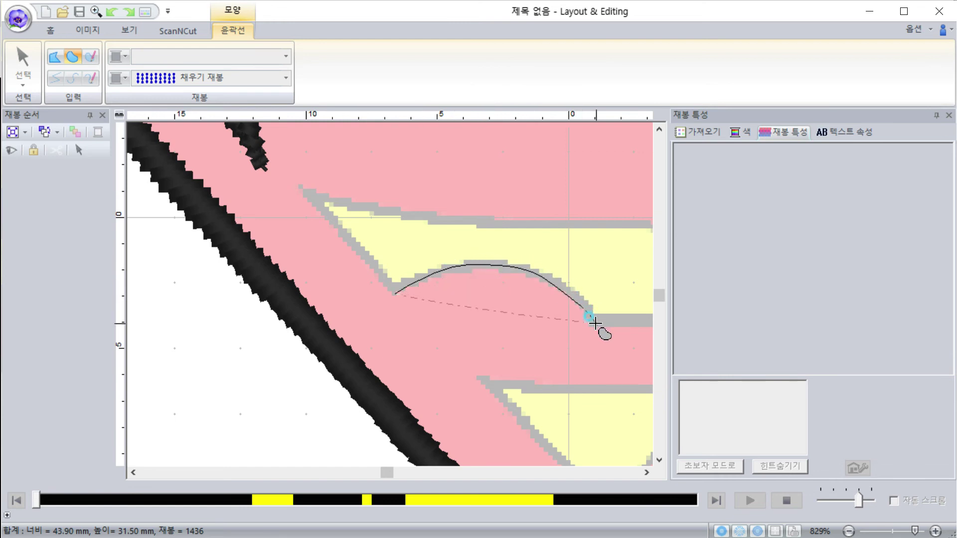
Trace a straight segment along the middle yellow shape's flat lower edge and begin the curve toward its rounded end.
scroll(479, 316, "right", 3)
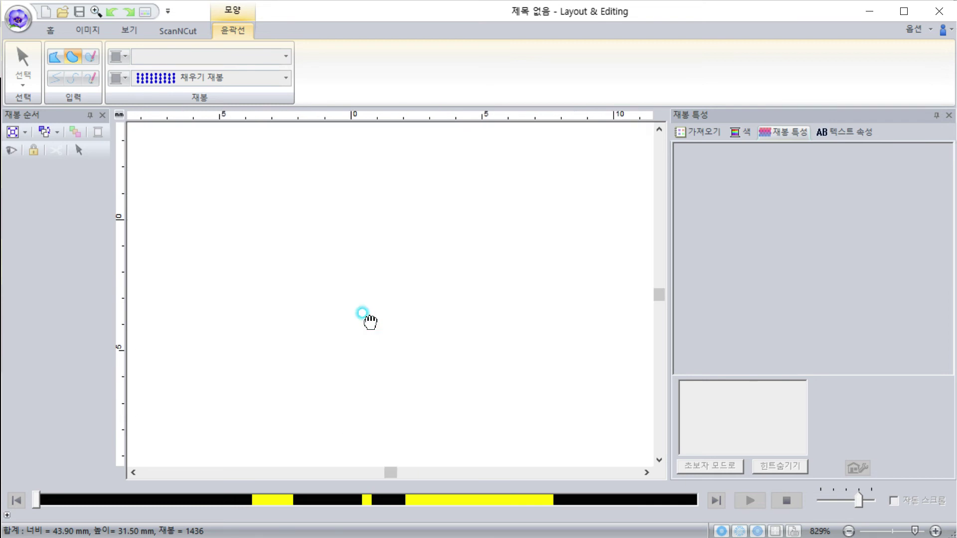
left_click(372, 316)
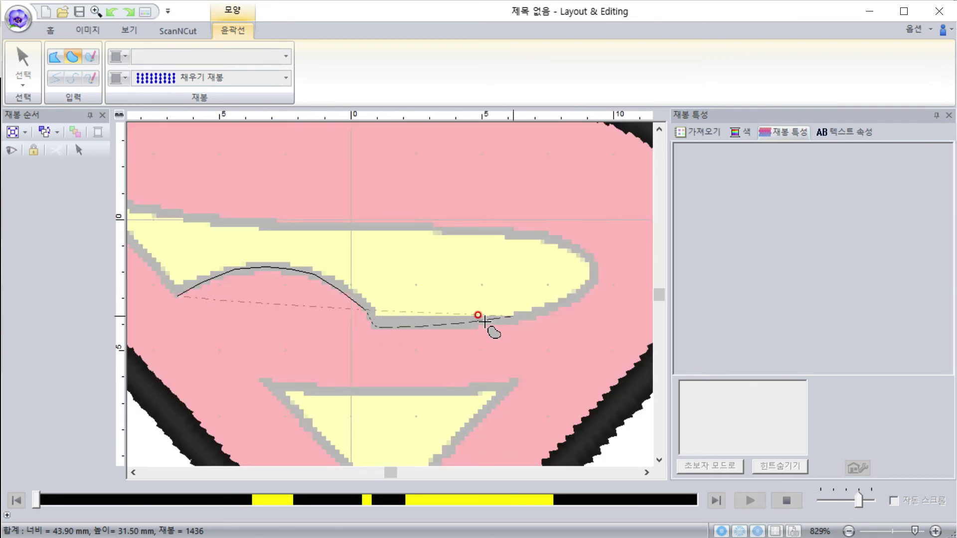
right_click(491, 321)
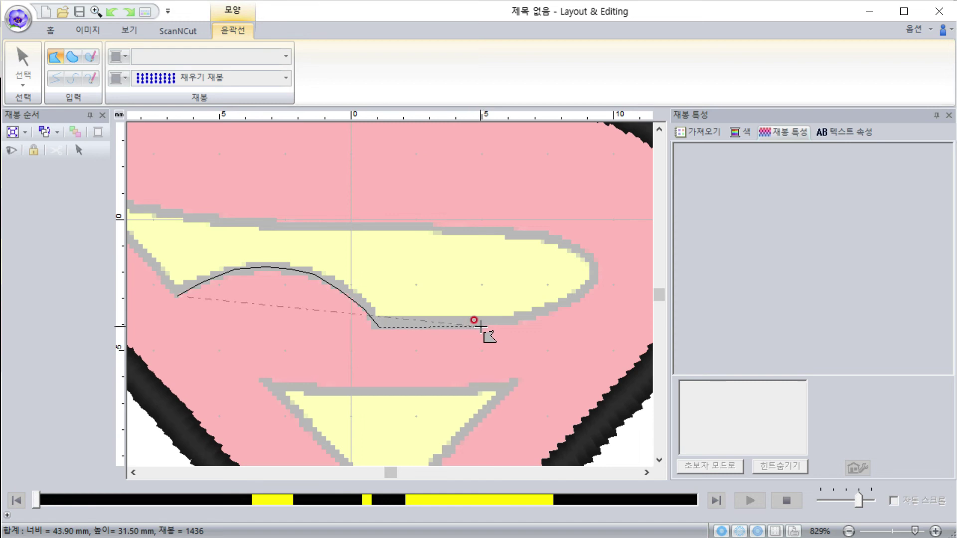
left_click(480, 326)
right_click(493, 320)
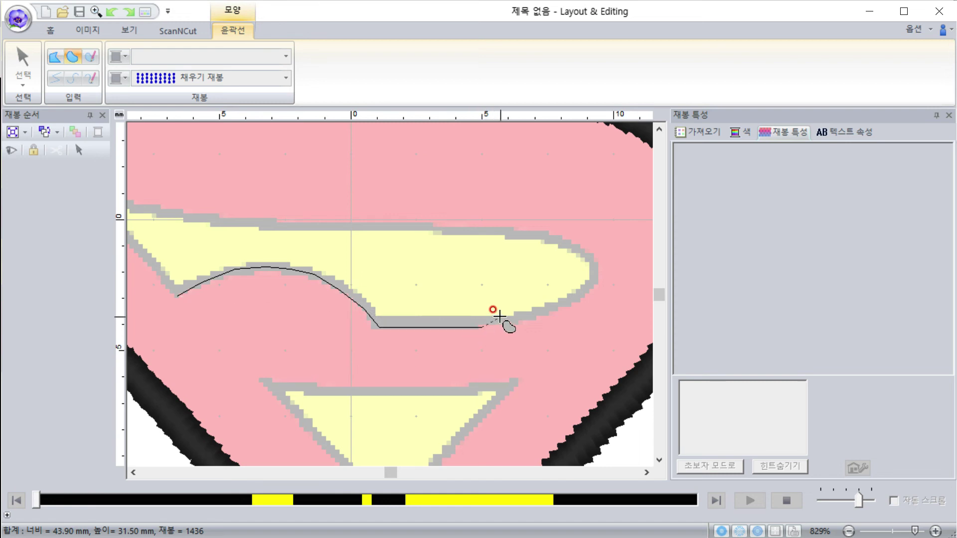
left_click(516, 322)
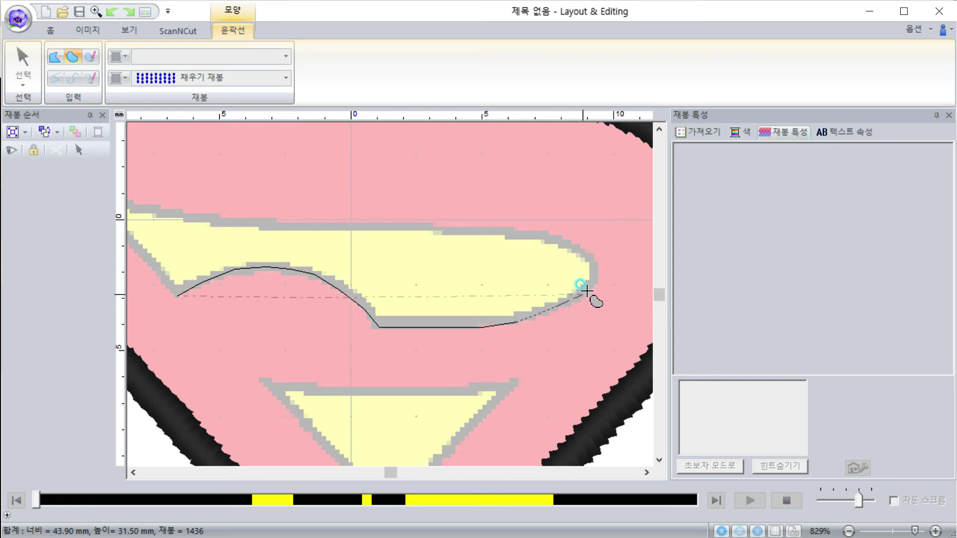
Trace curved segments around the middle shape's rounded end and a straight segment along its flat upper edge.
left_click(592, 277)
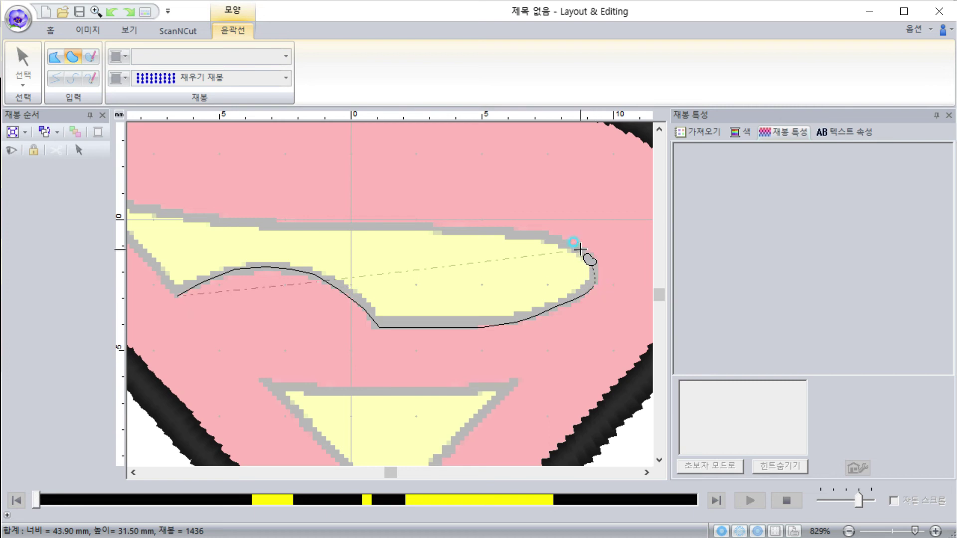
left_click(505, 231)
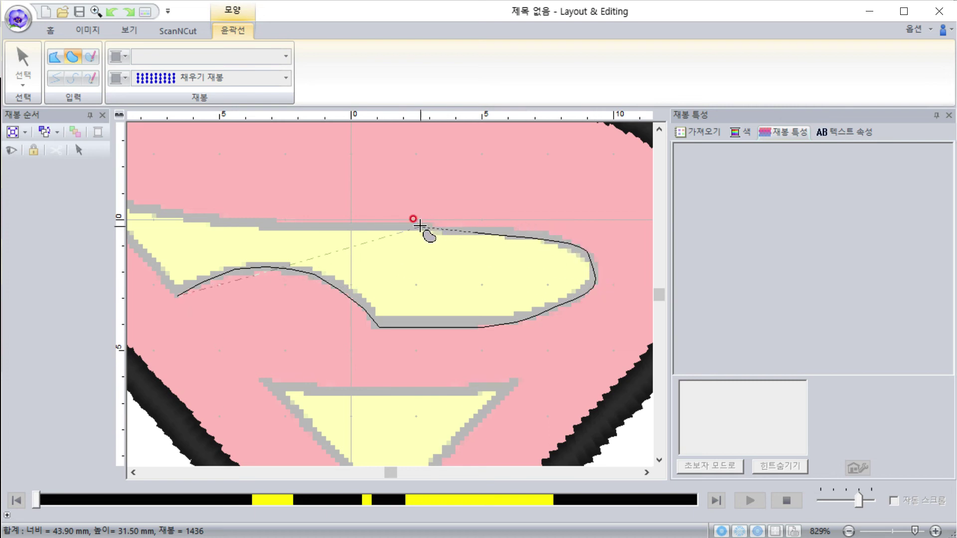
left_click(420, 226)
key("space")
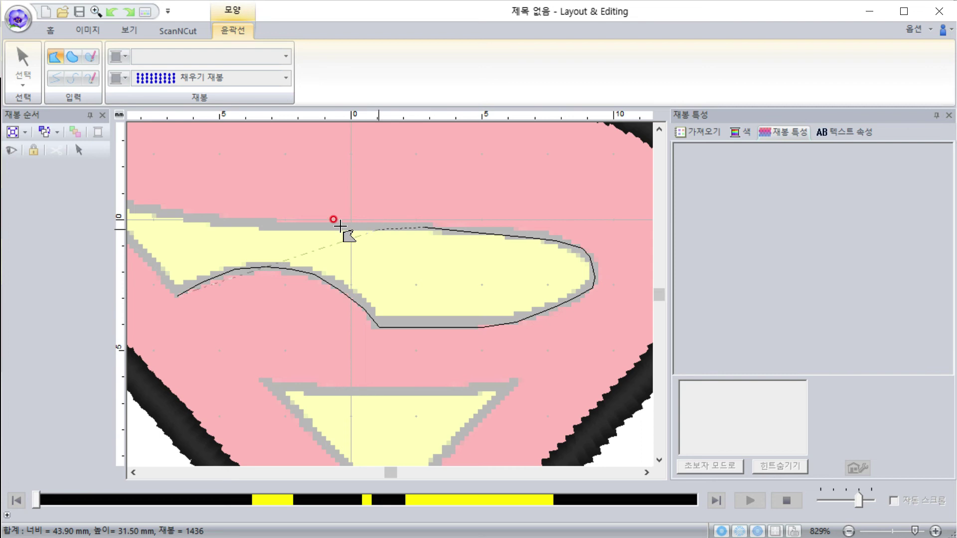
left_click(265, 226)
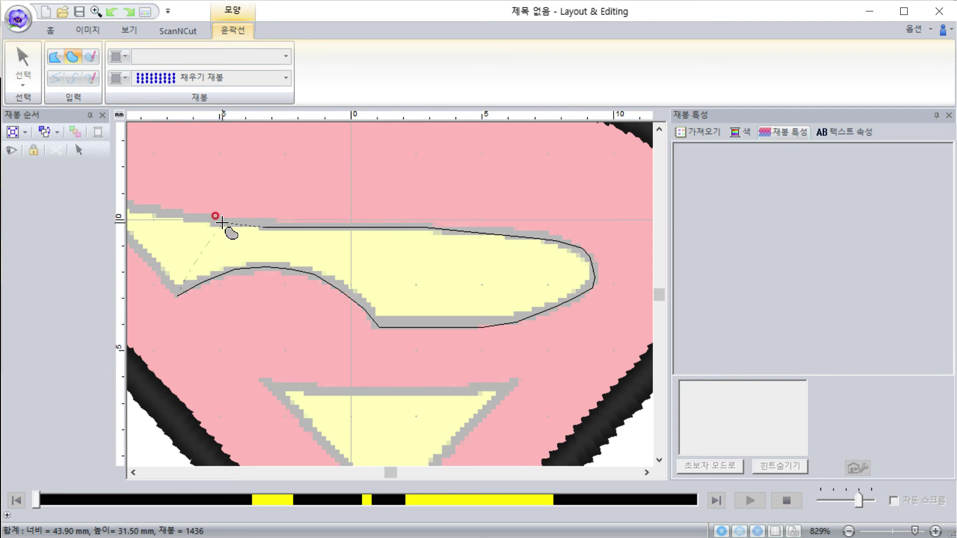
Trace the middle shape's sloping upper edge to its pointed tip, close the outline with a straight side, and undo the finished outline.
left_click(183, 219)
left_click(156, 212)
left_click_drag(218, 237, 353, 244)
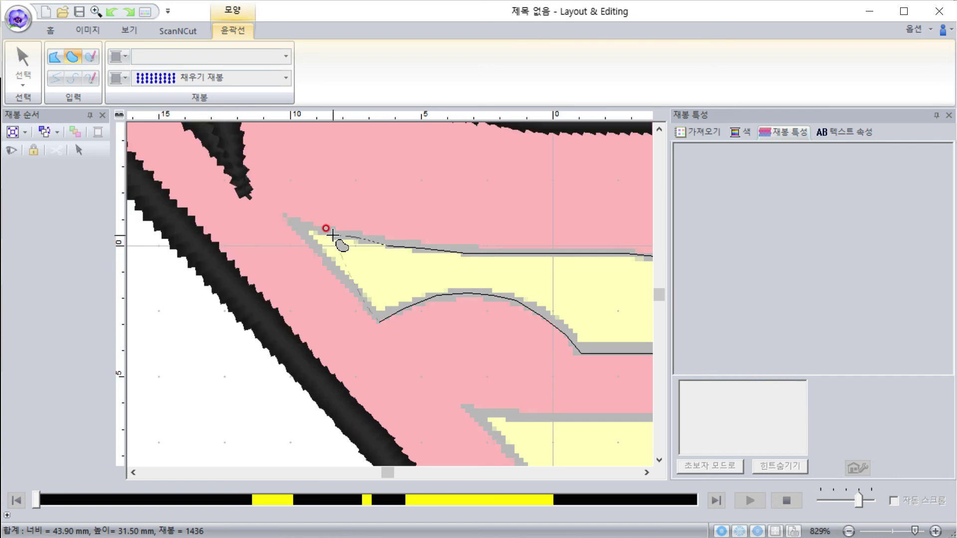
left_click(289, 228)
key("space")
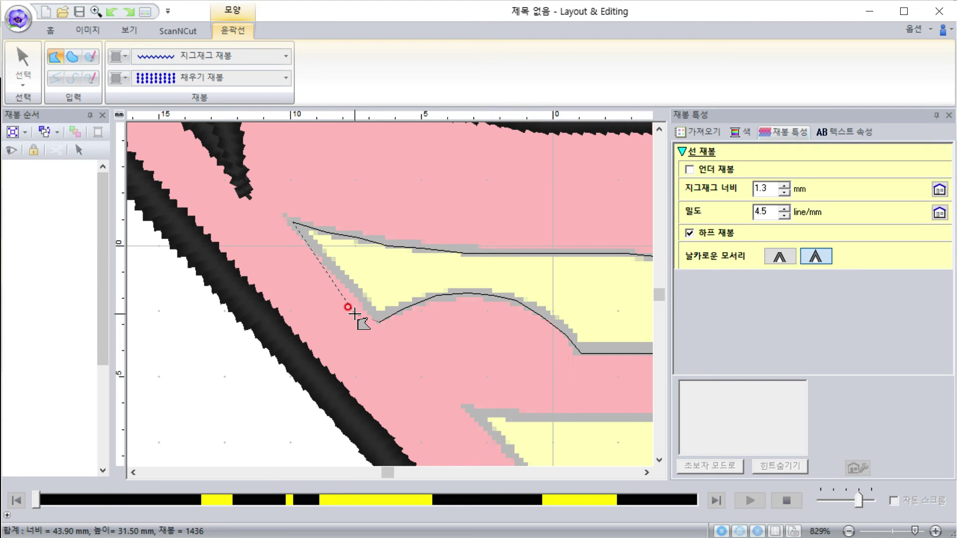
left_click(354, 314)
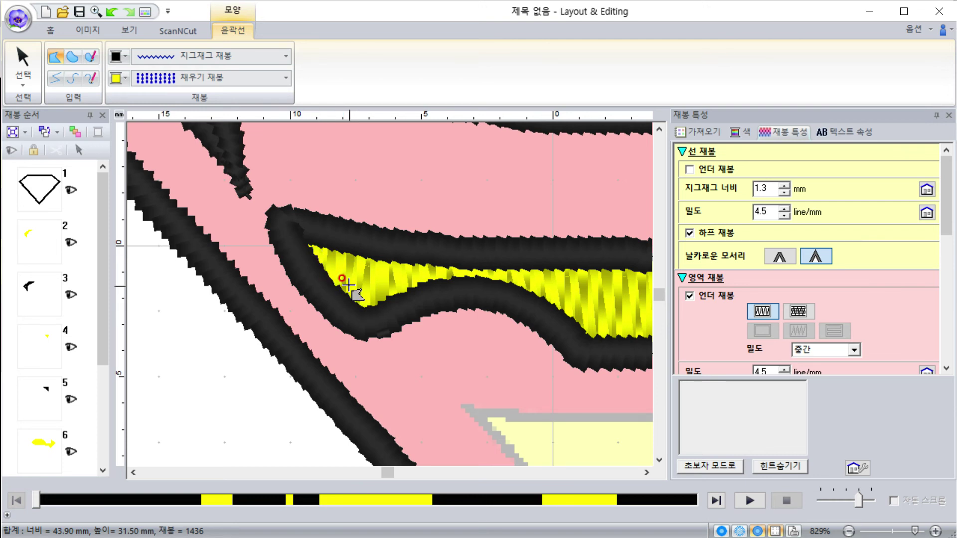
left_click(115, 14)
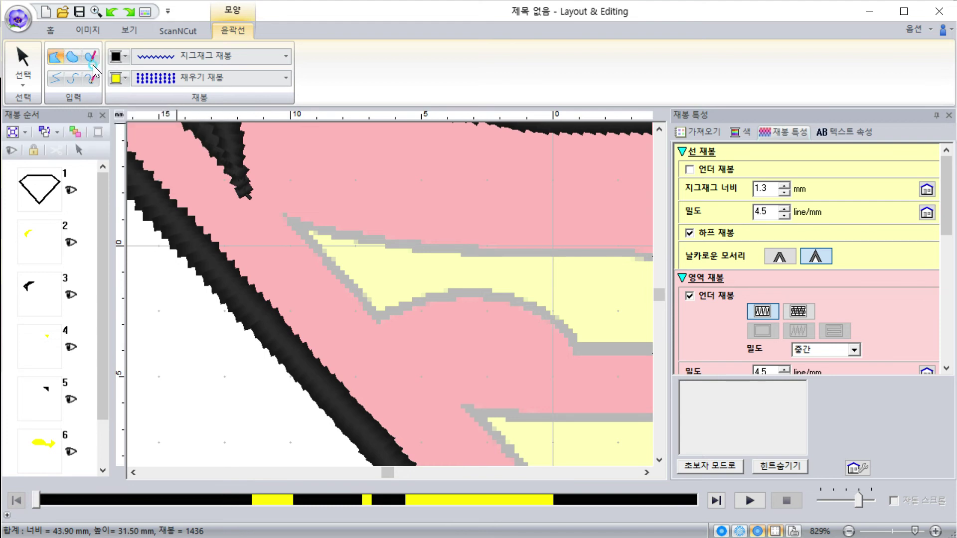
Restart the middle shape's closed curved outline at its lower-left corner and retrace the concave arch.
left_click(382, 312)
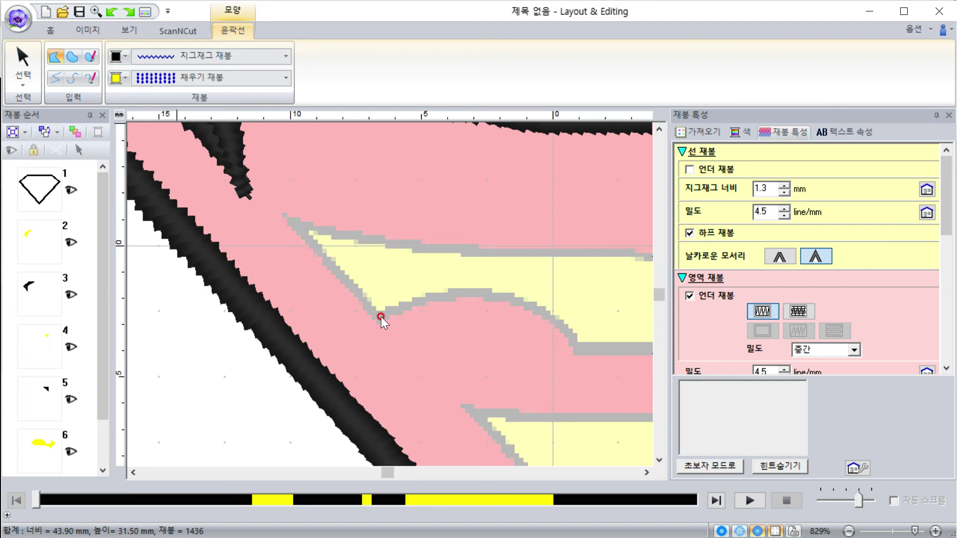
right_click(380, 316)
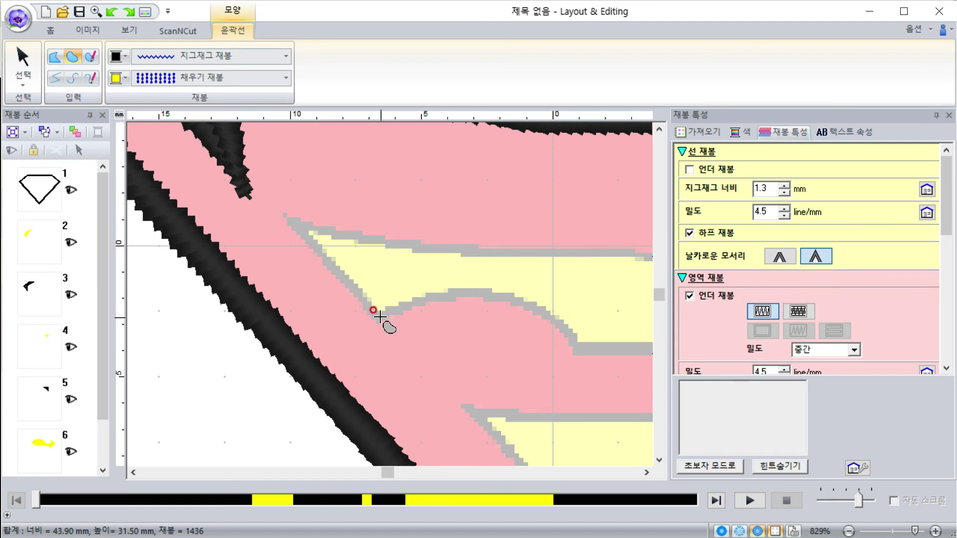
left_click(381, 316)
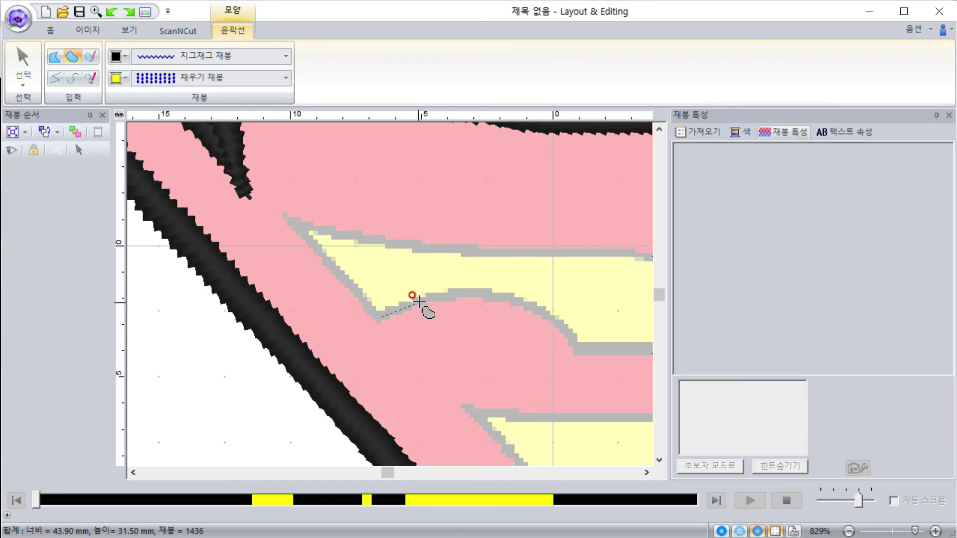
left_click(473, 295)
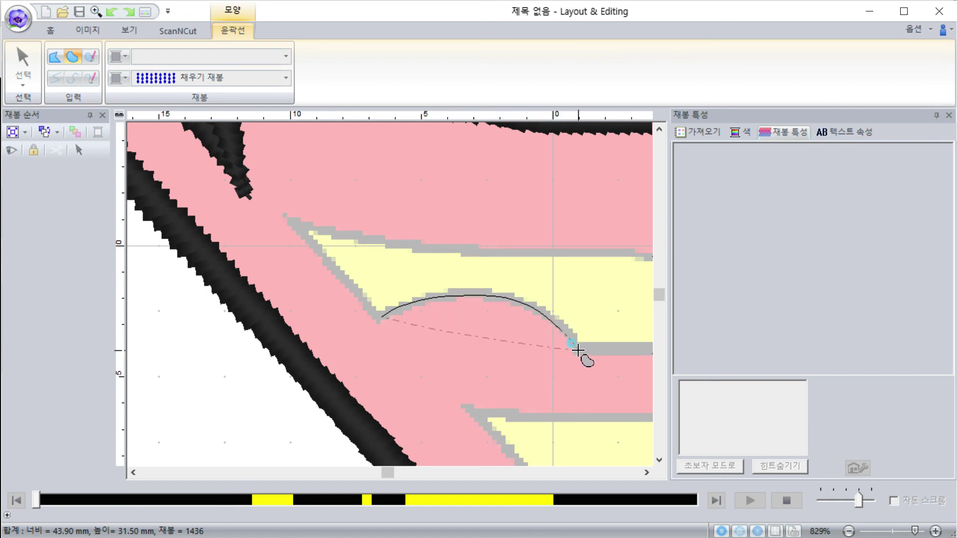
left_click(569, 341)
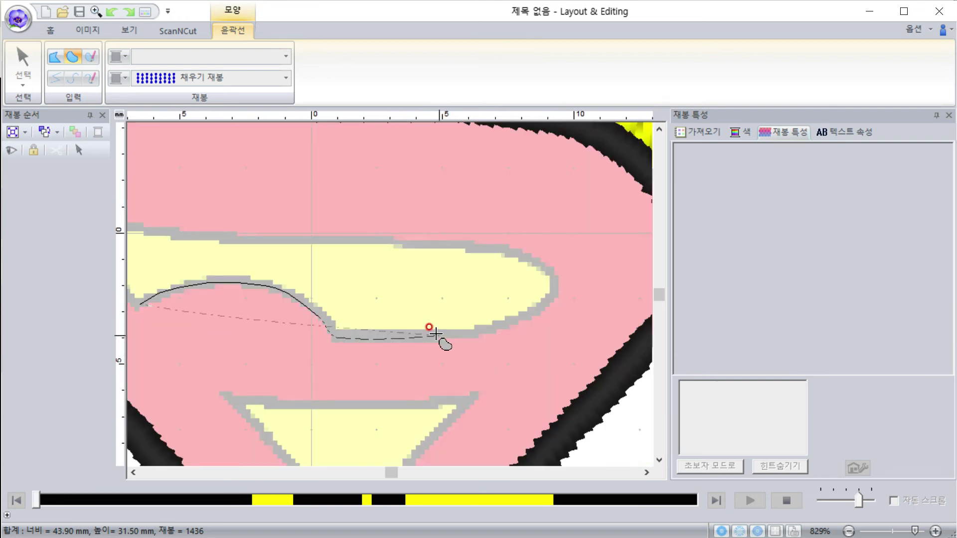
Continue the restarted outline with a straight segment along the flat lower edge and curved segments around the rounded end.
key("space")
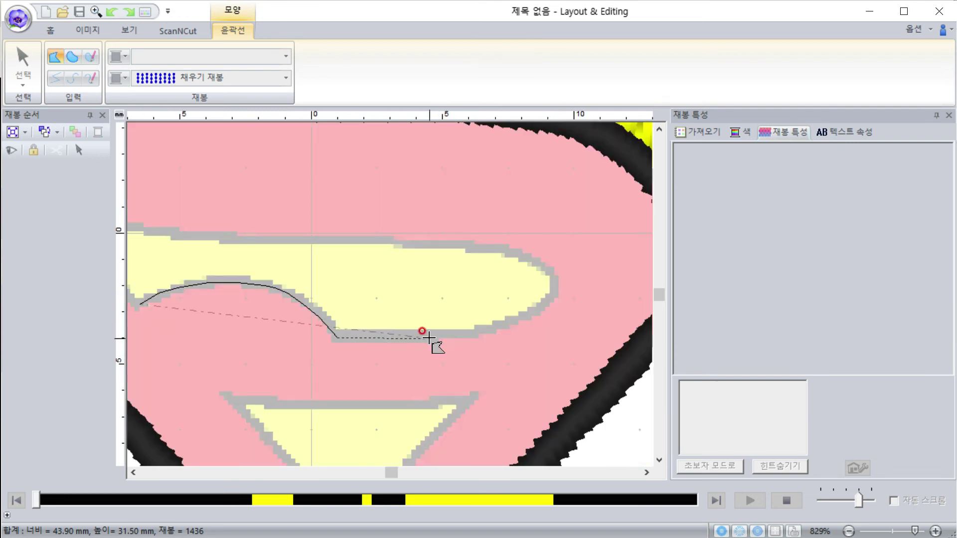
key("space")
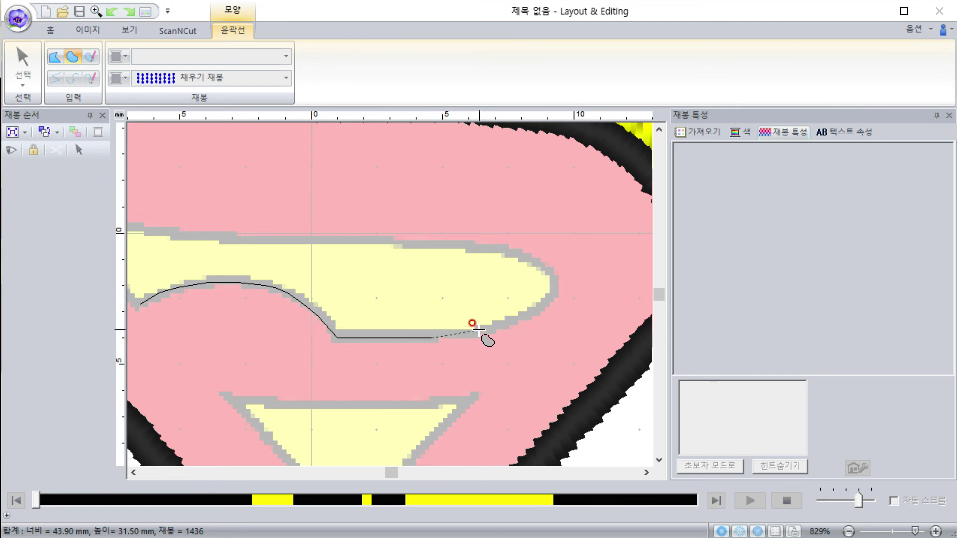
left_click(523, 321)
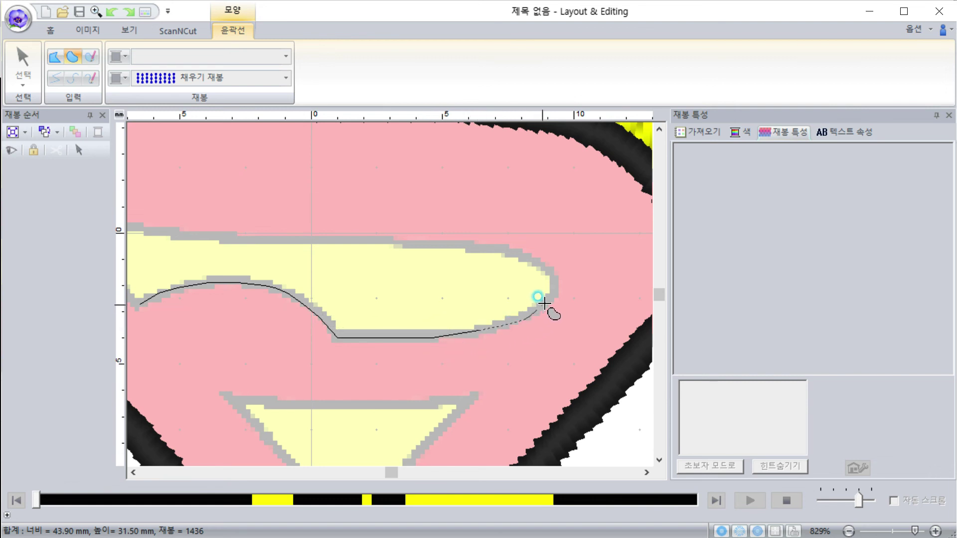
left_click(548, 268)
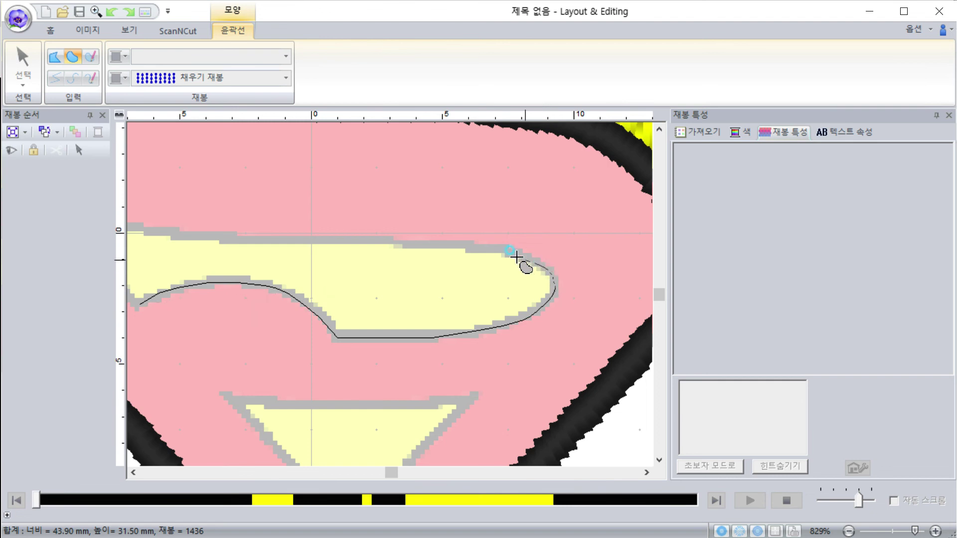
Trace the middle shape's top with curved segments past the rounded end and a straight segment along the flat stretch.
left_click(458, 249)
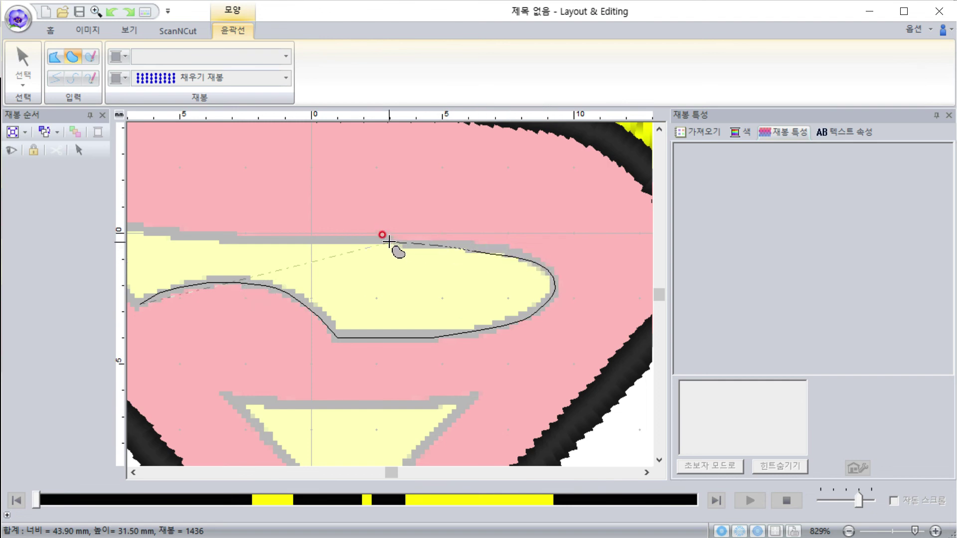
left_click(388, 243)
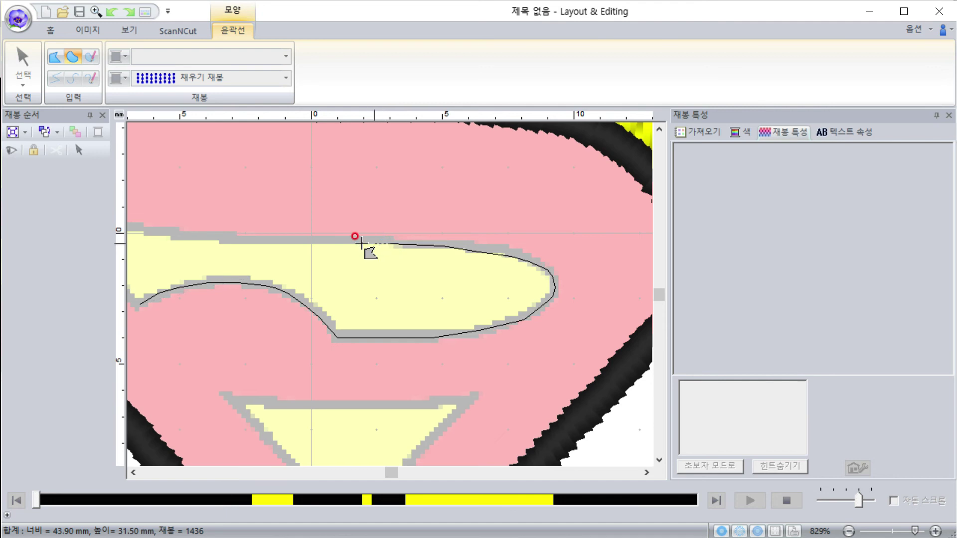
left_click(230, 242)
right_click(222, 240)
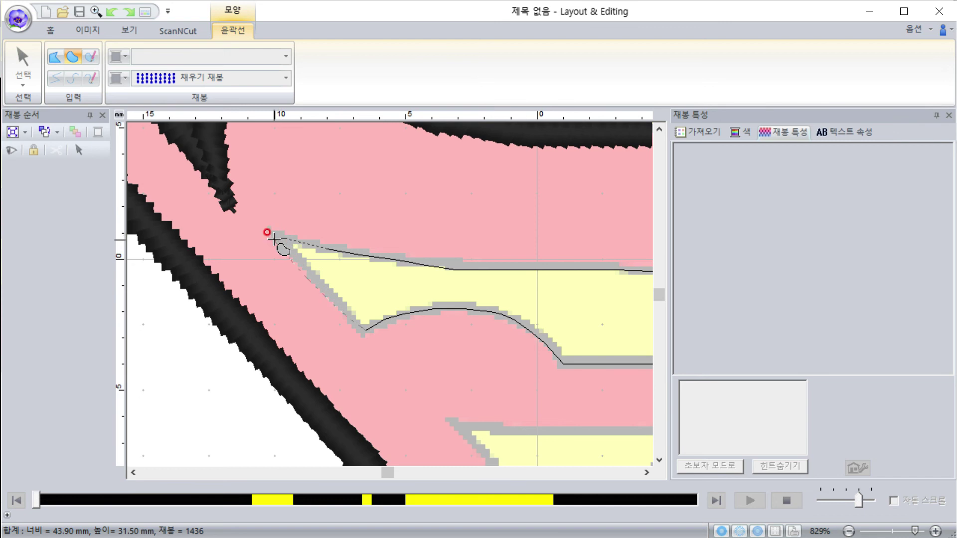
Close the middle shape's outline with a straight segment from its pointed tip, and undo the completed outline.
key("space")
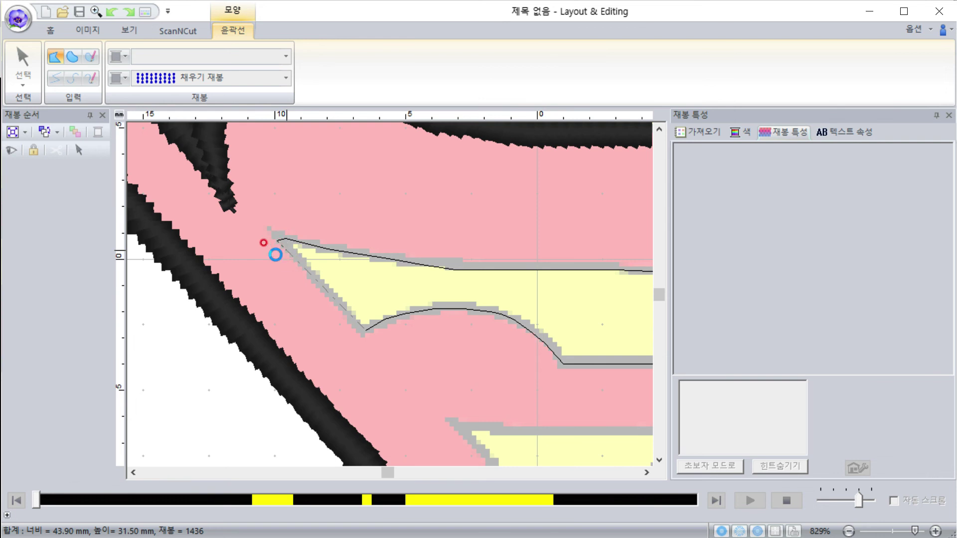
double_click(275, 255)
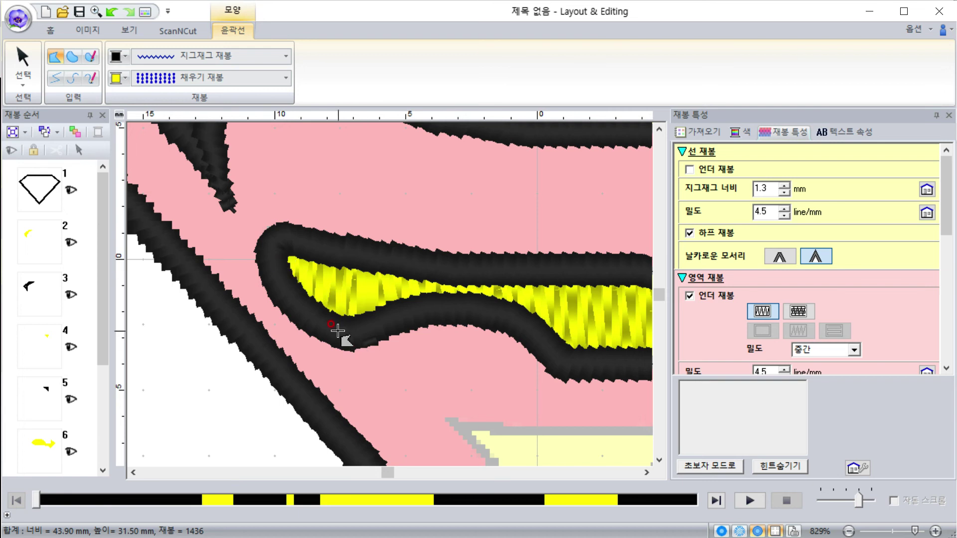
left_click(101, 12)
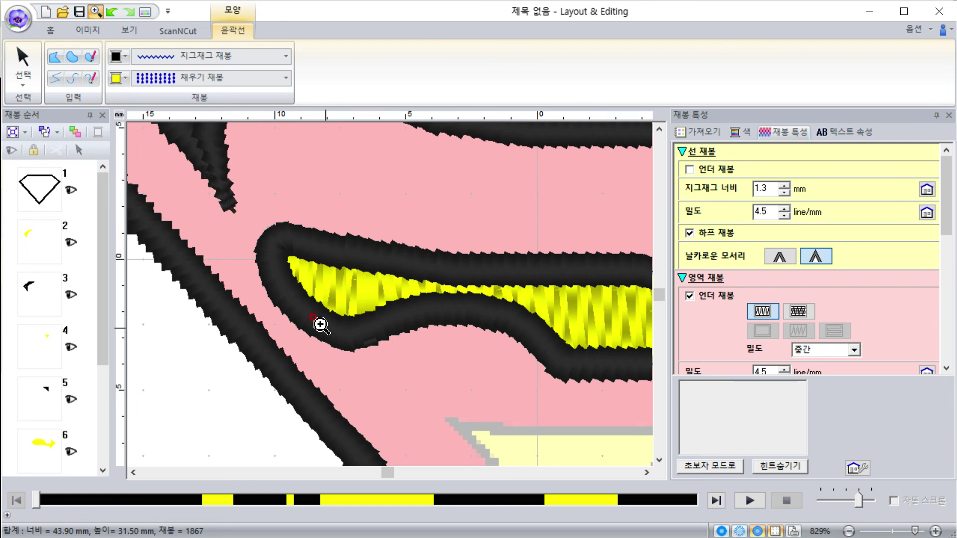
left_click(112, 11)
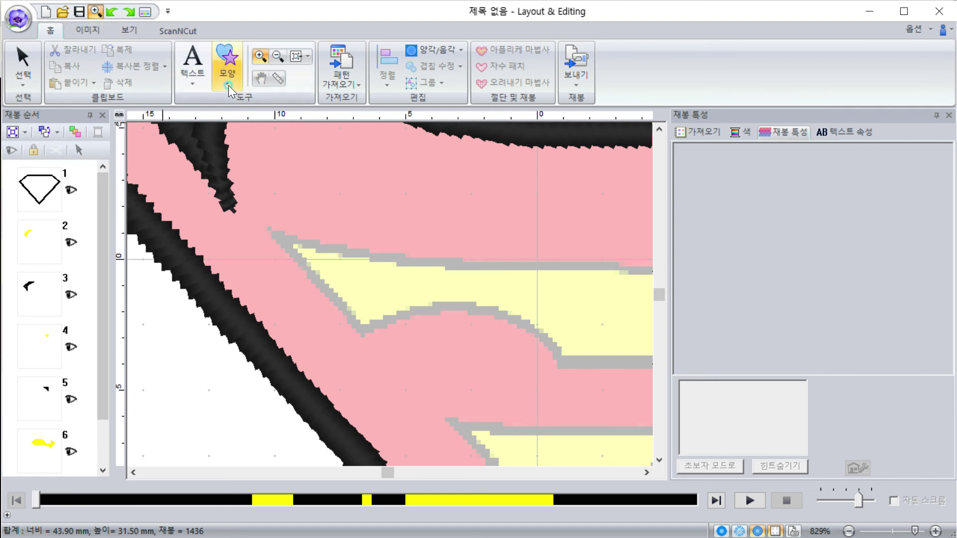
Start a closed straight-line outline at the middle shape's lower-left corner and trace its slanted side up to the pointed tip.
left_click(227, 70)
left_click(223, 121)
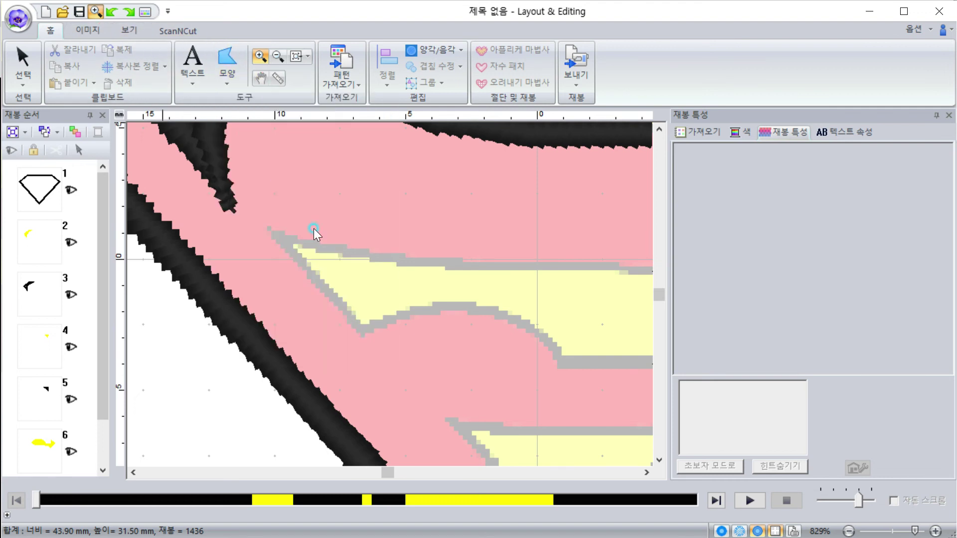
left_click(358, 328)
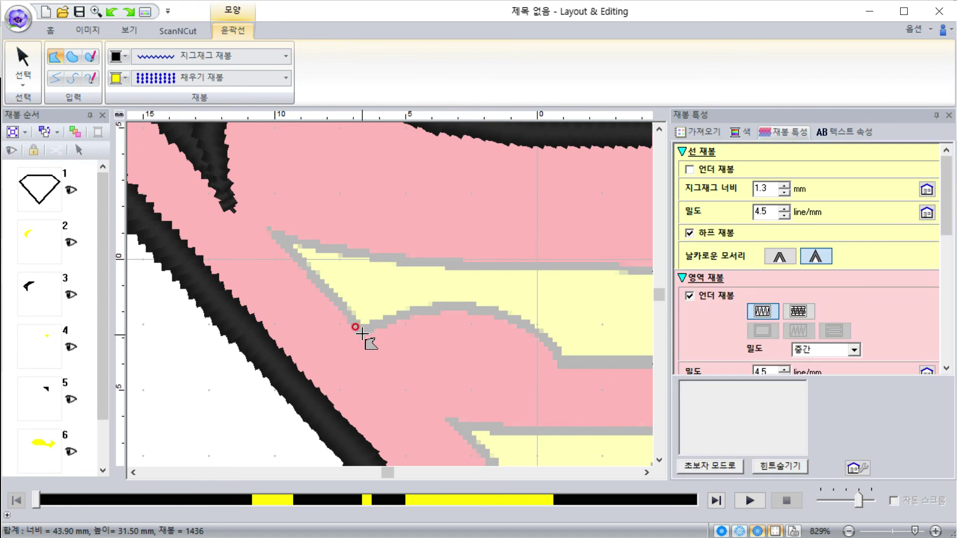
left_click(361, 331)
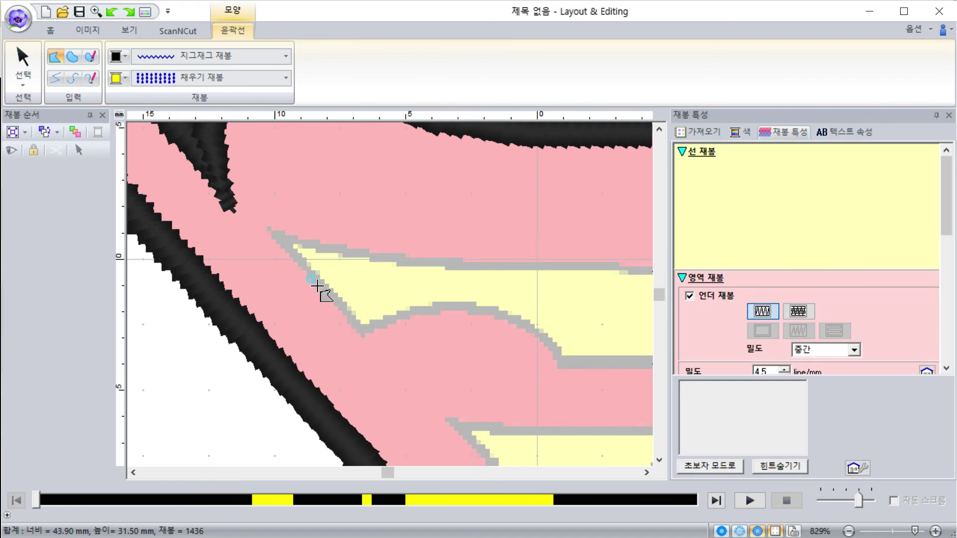
left_click(278, 234)
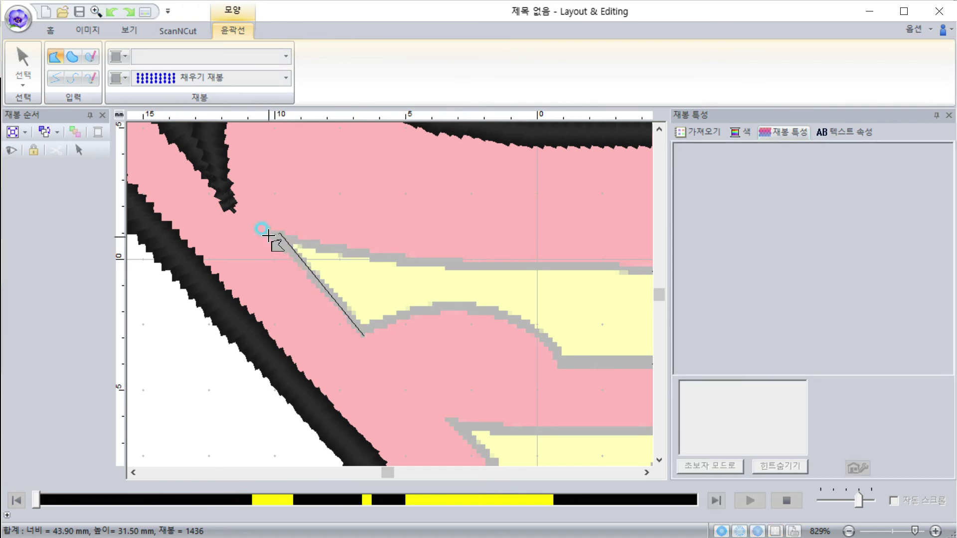
Trace the middle shape's upper edge with curved segments from the pointed tip and a straight segment along the flat stretch.
key("space")
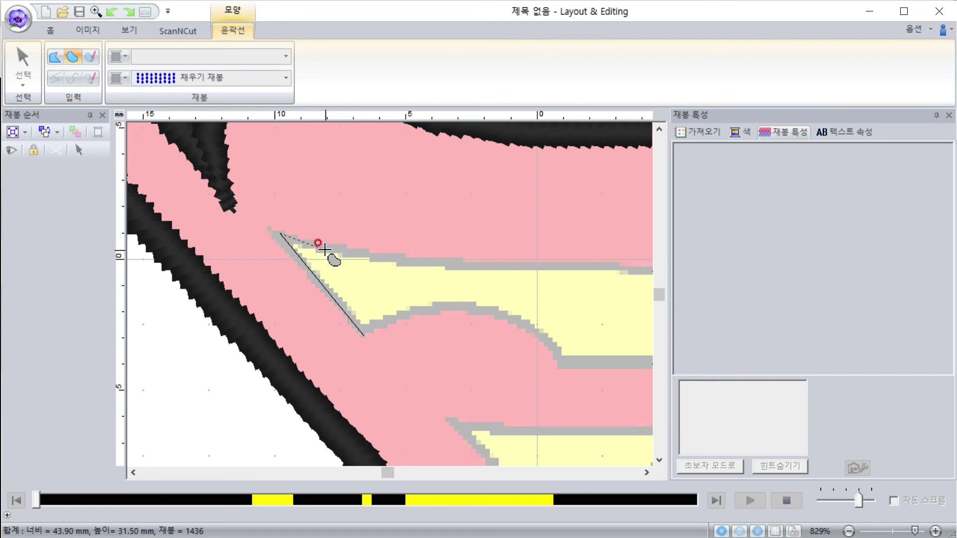
left_click(403, 261)
left_click(403, 262)
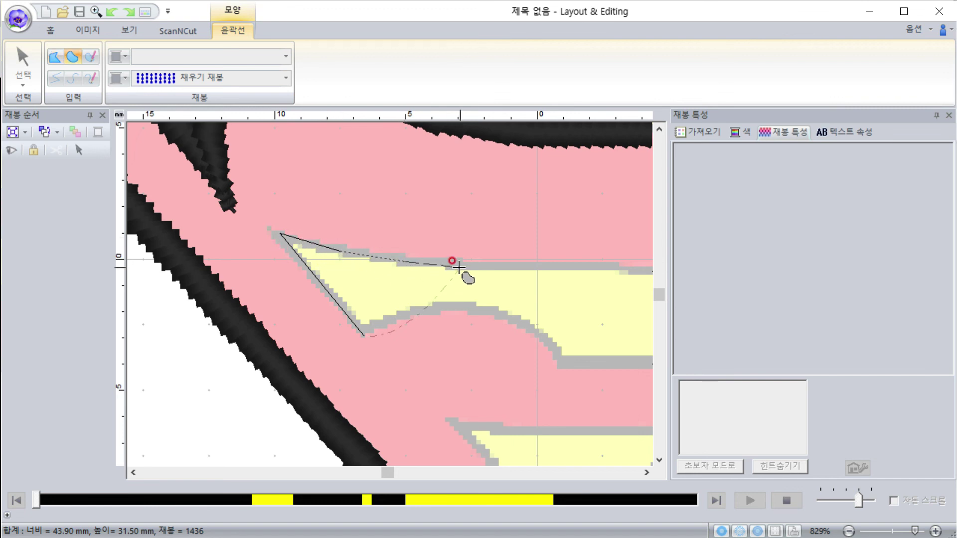
left_click(451, 270)
key("space")
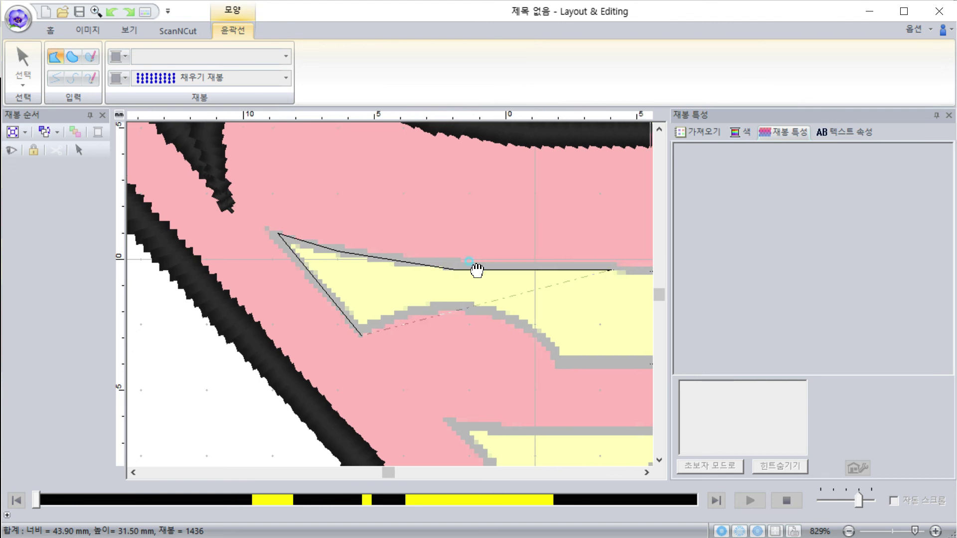
left_click_drag(576, 269, 391, 262)
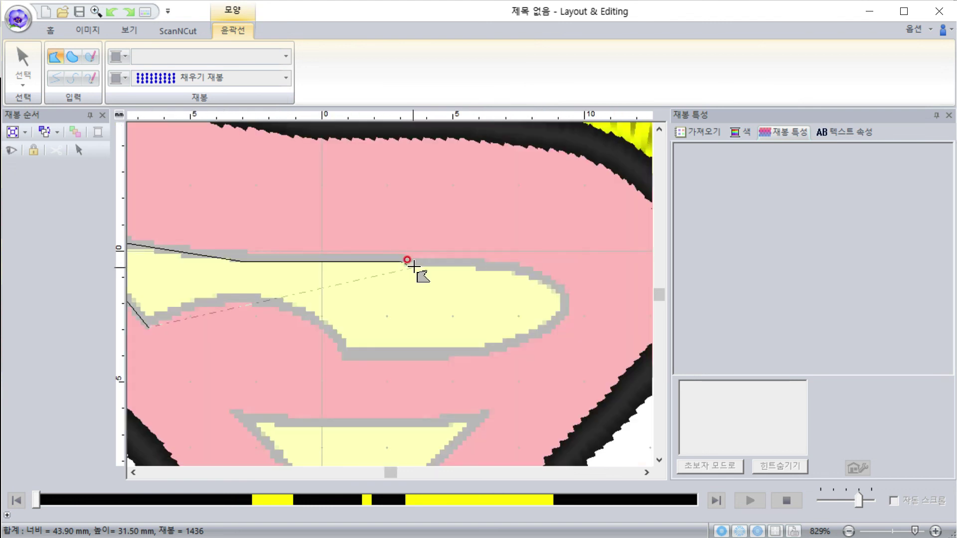
Continue the middle shape's outline with curved segments around the rounded end to the start of the flat lower edge.
right_click(441, 262)
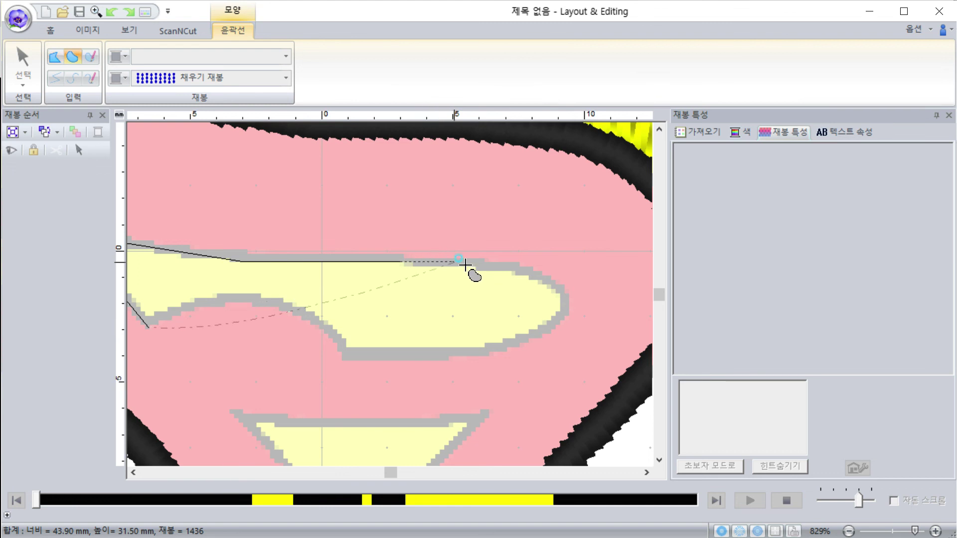
left_click(492, 268)
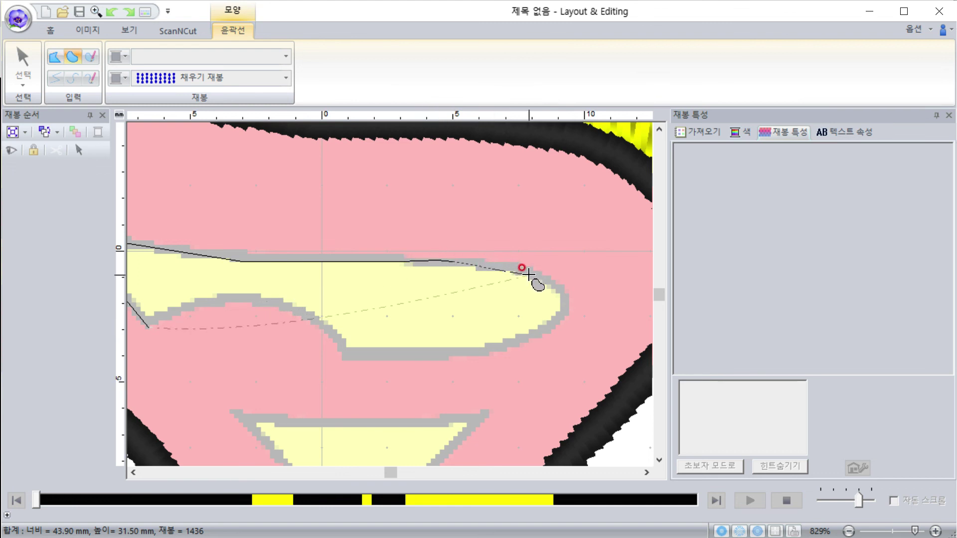
left_click(564, 293)
left_click(562, 314)
left_click(524, 328)
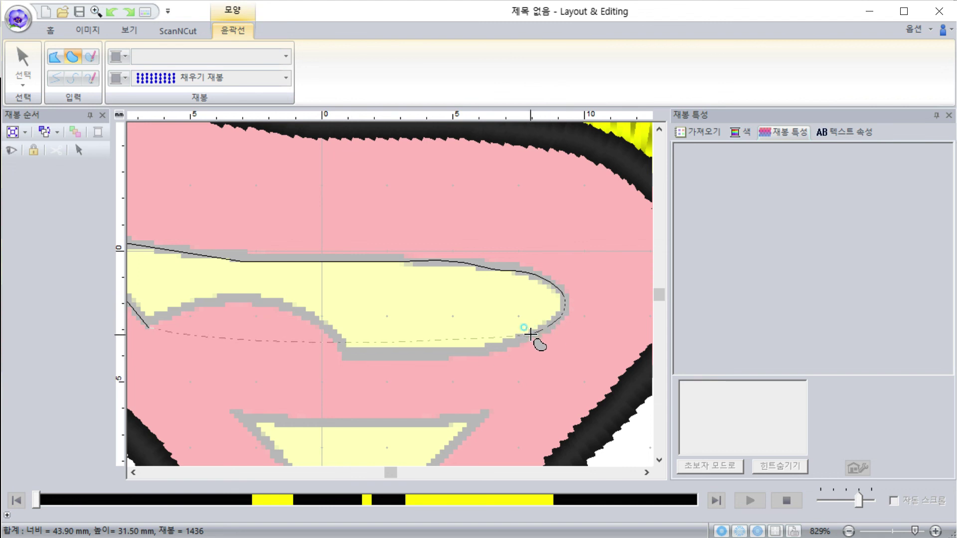
left_click(443, 350)
Add a straight segment along the middle shape's flat lower edge and close the outline with curved segments along the arched underside.
key("Return")
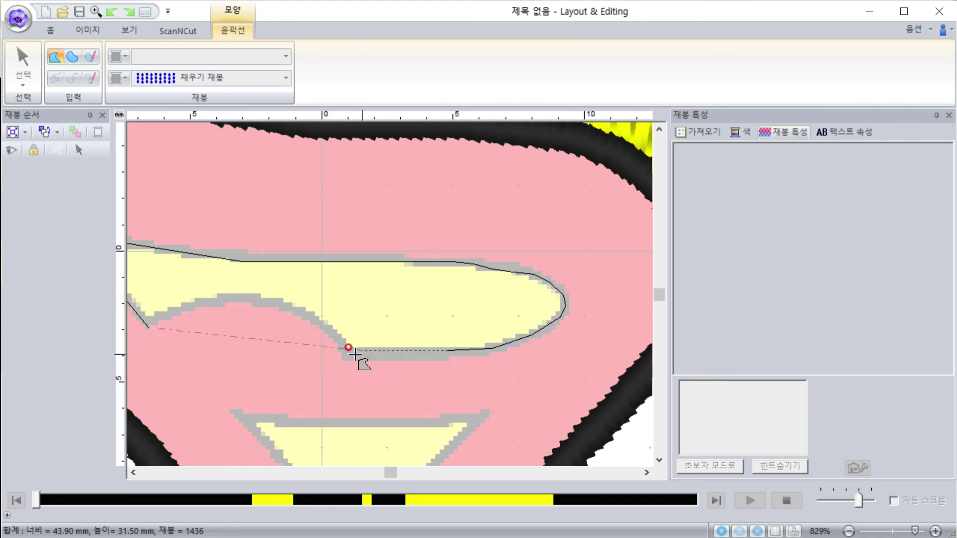
left_click(348, 354)
key("Return")
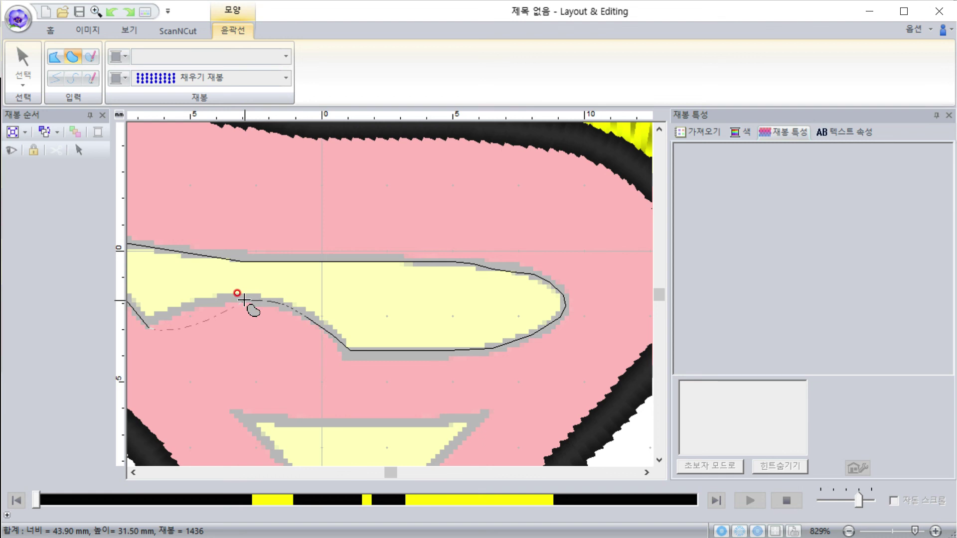
left_click(244, 297)
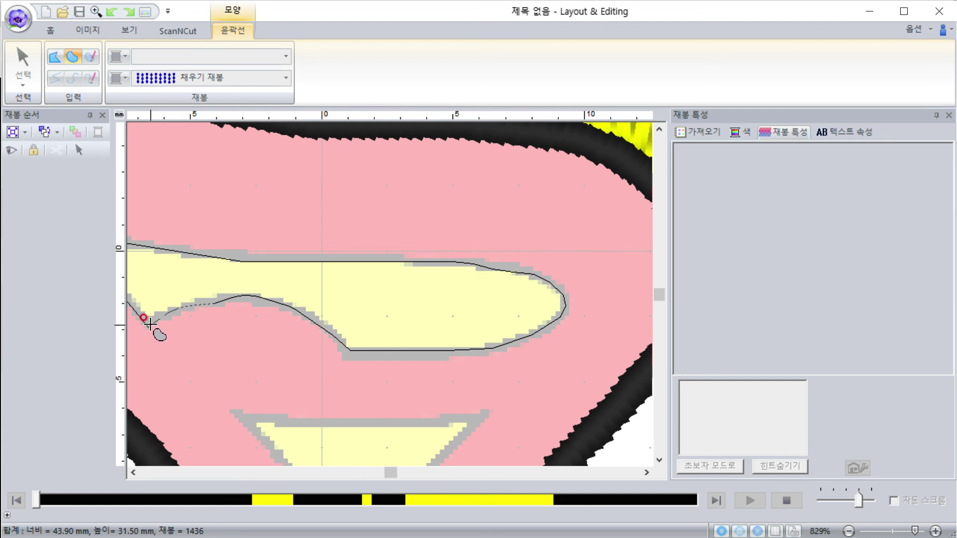
left_click(150, 325)
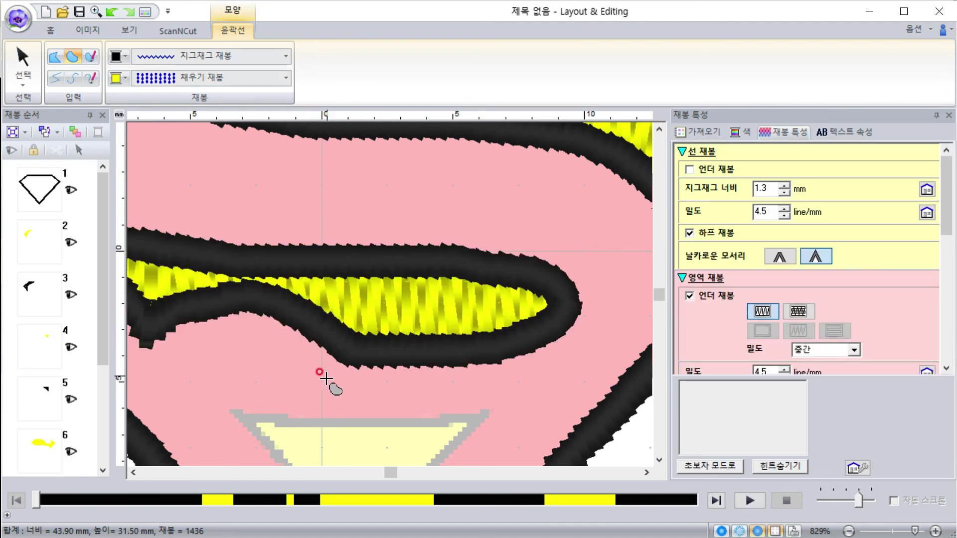
Try to trace the lower triangle as a closed outline with straight sides and curved transitions at the top corners.
scroll(297, 382, "down", 2)
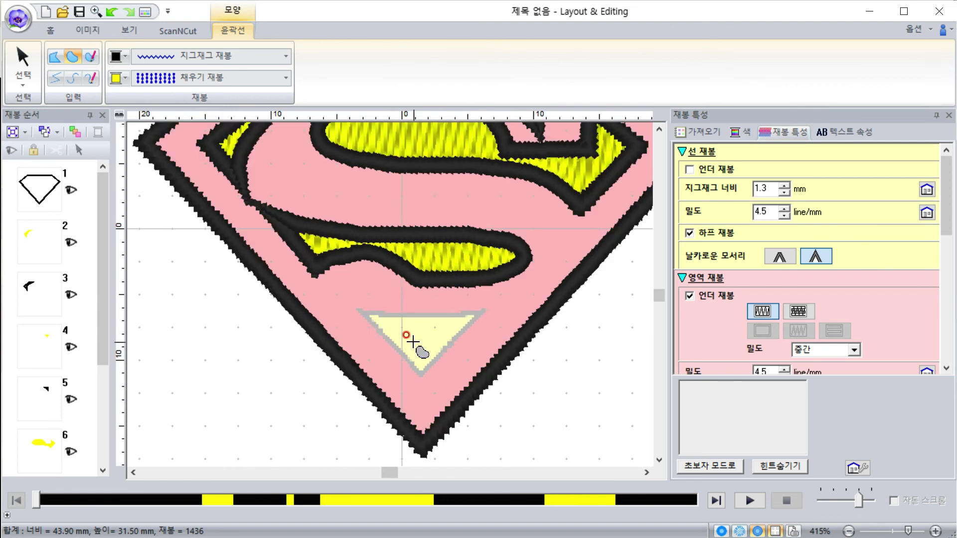
scroll(394, 322, "up", 2)
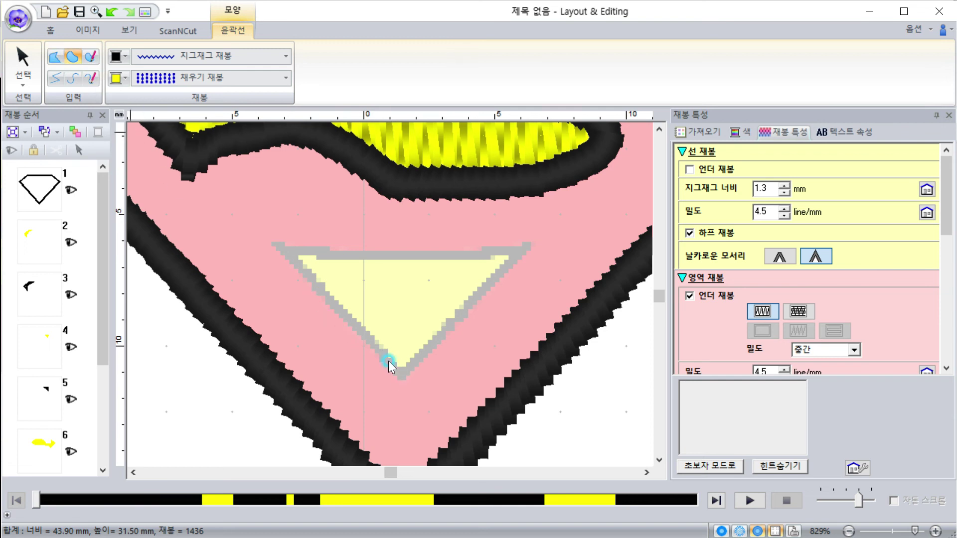
left_click(402, 373)
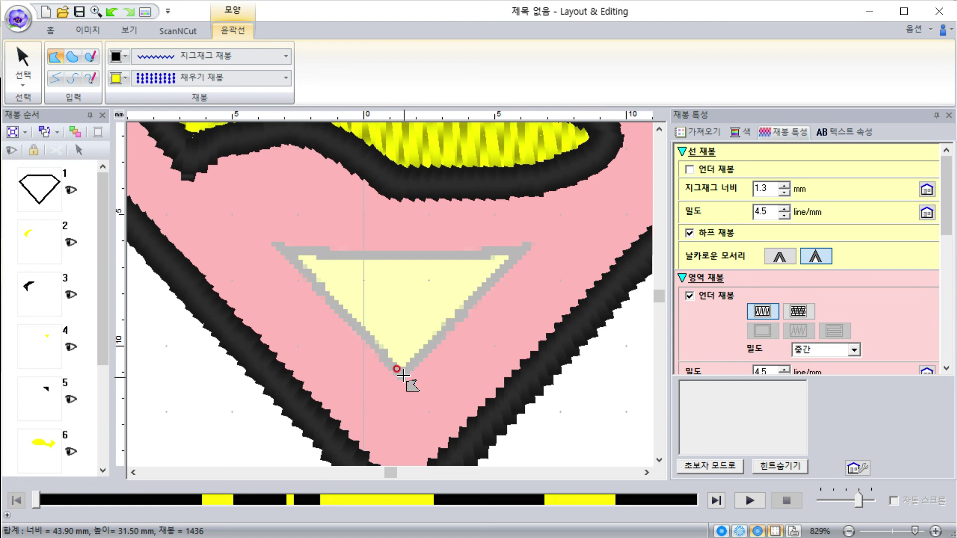
left_click(518, 250)
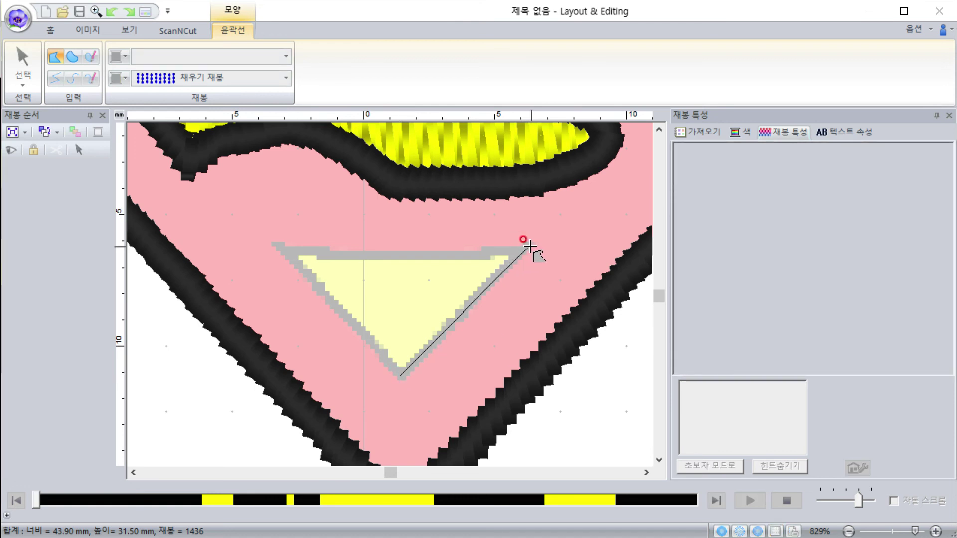
key("space")
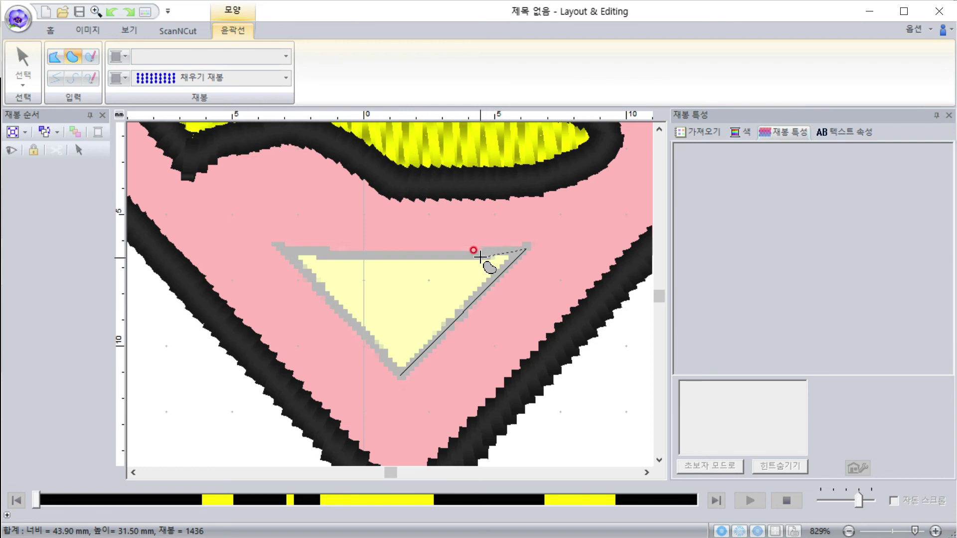
left_click(477, 257)
key("space")
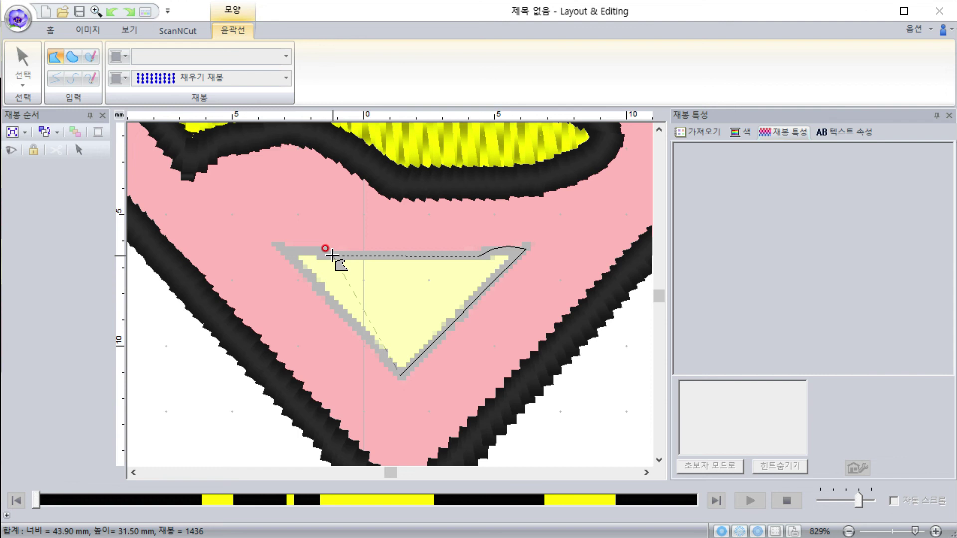
key("space")
left_click(283, 249)
key("space")
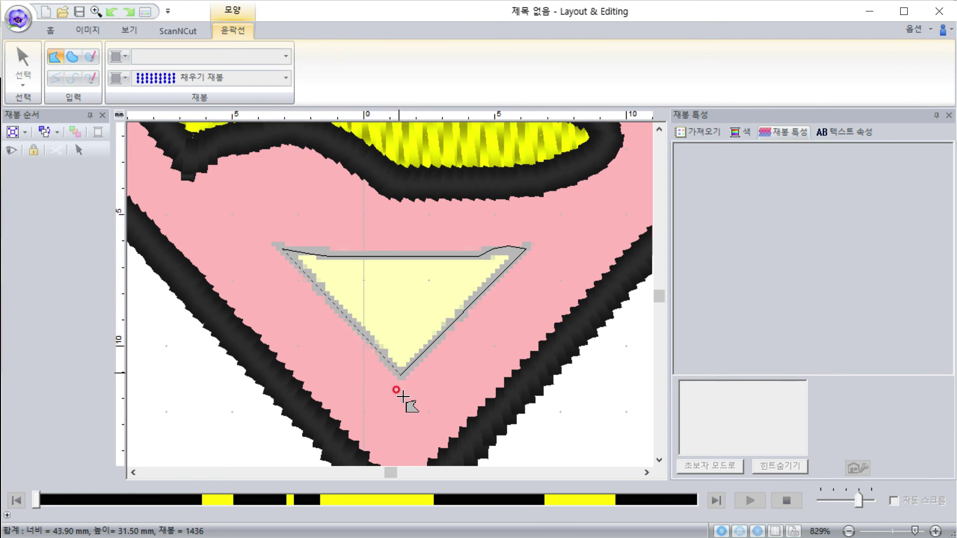
double_click(398, 394)
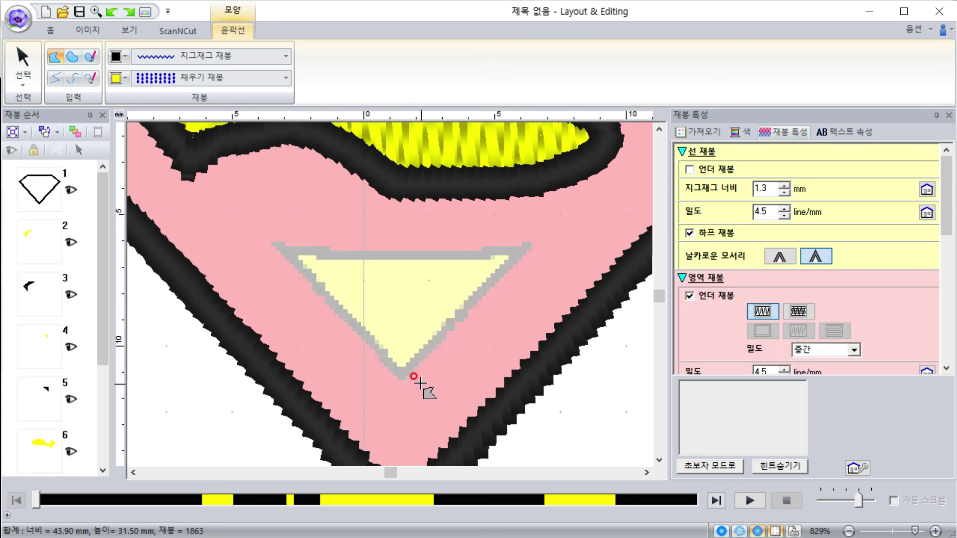
Trace the lower triangle as a closed outline with straight slanted sides and curved segments along the top edge.
scroll(389, 289, "up", 1)
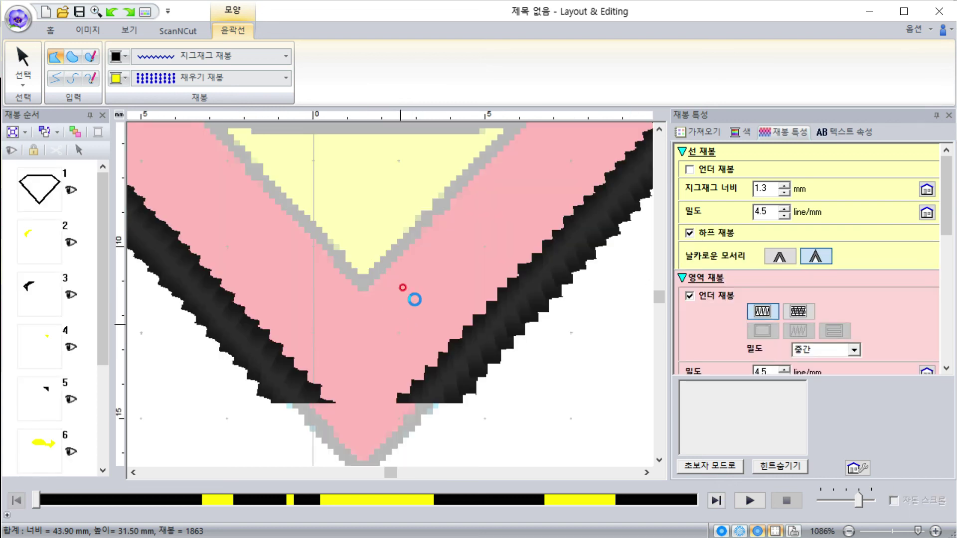
left_click_drag(395, 191, 403, 256)
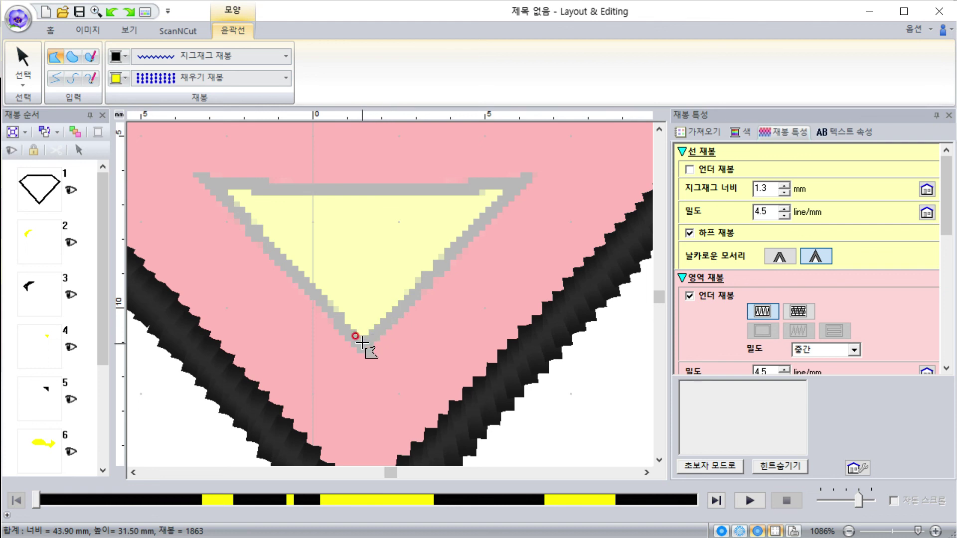
left_click(361, 343)
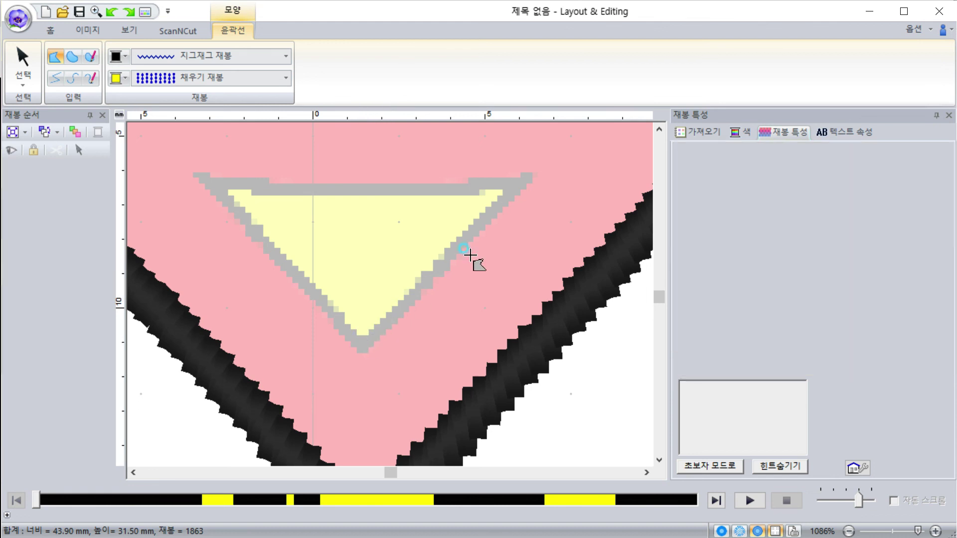
left_click(525, 180)
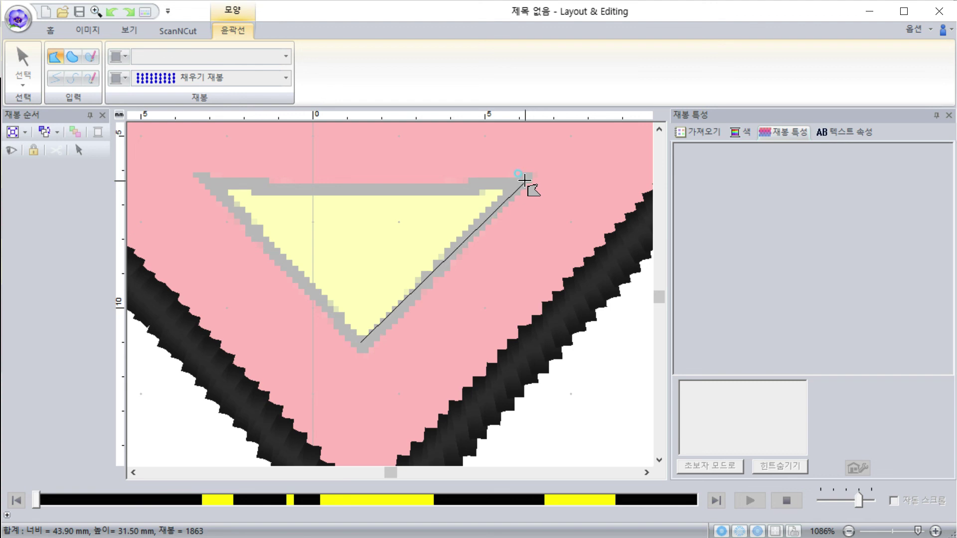
key("space")
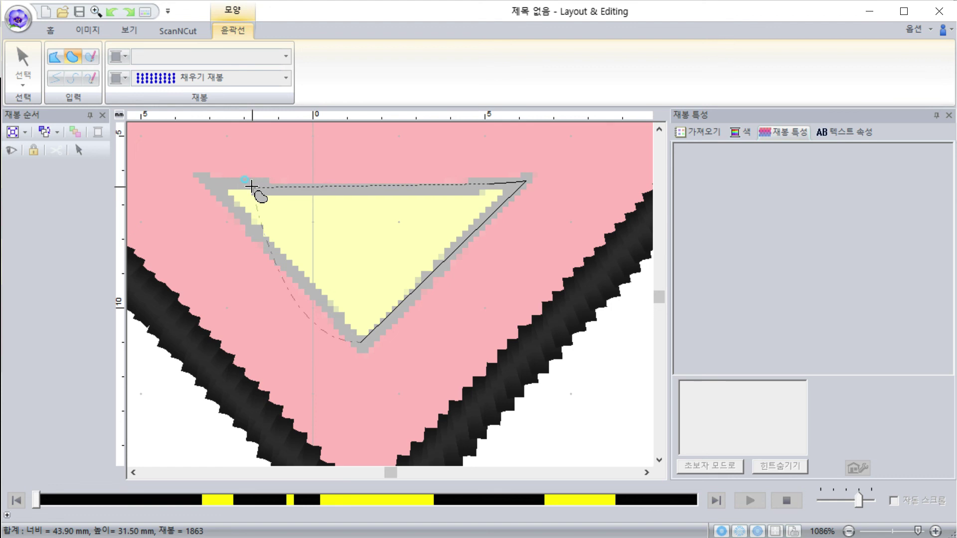
left_click(203, 179)
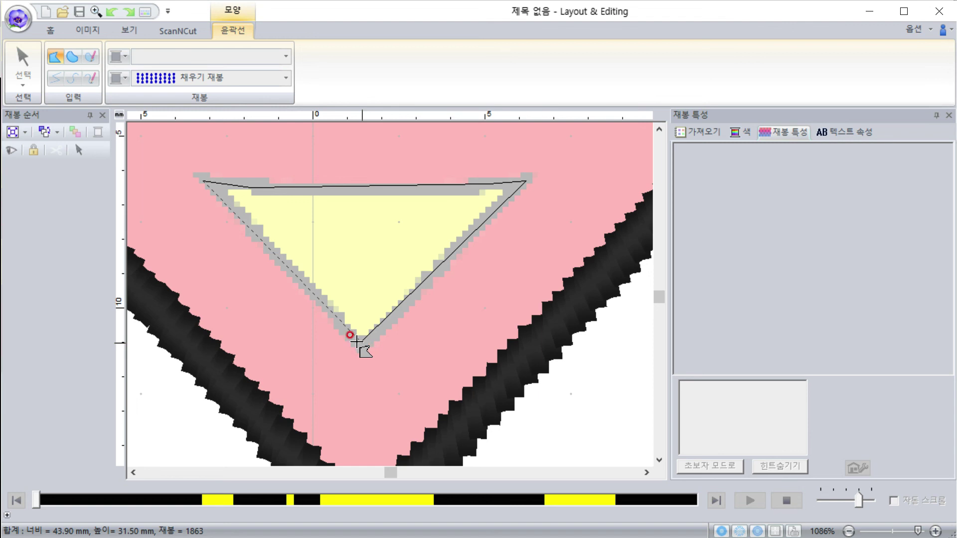
left_click(354, 353)
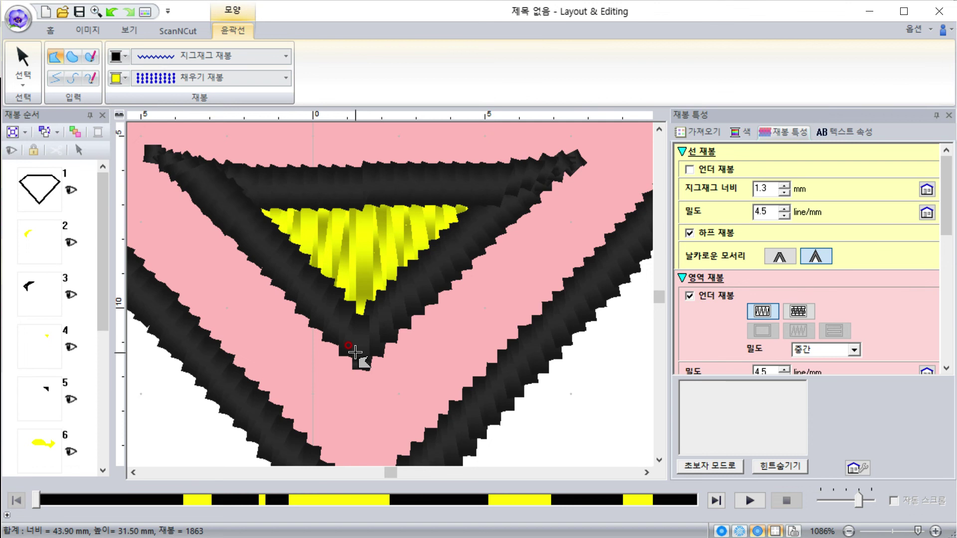
Select the stitched lower triangle and bring the whole logo into view.
scroll(389, 294, "down", 1)
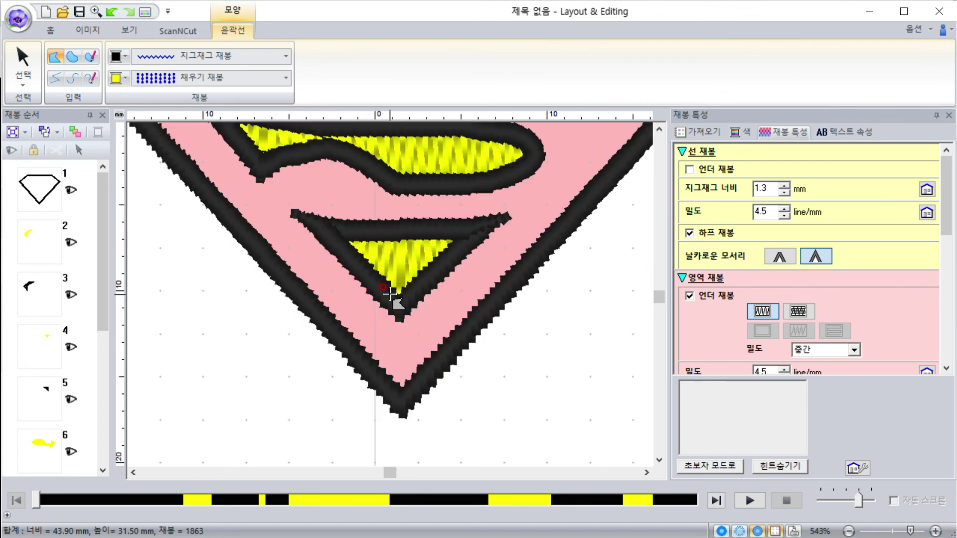
scroll(389, 294, "down", 1)
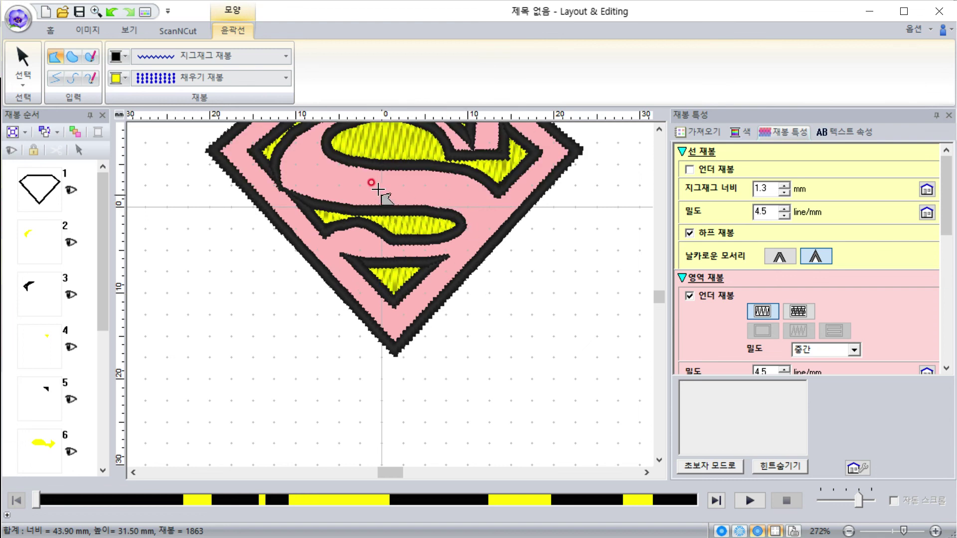
left_click(23, 62)
left_click(409, 263)
left_click(661, 129)
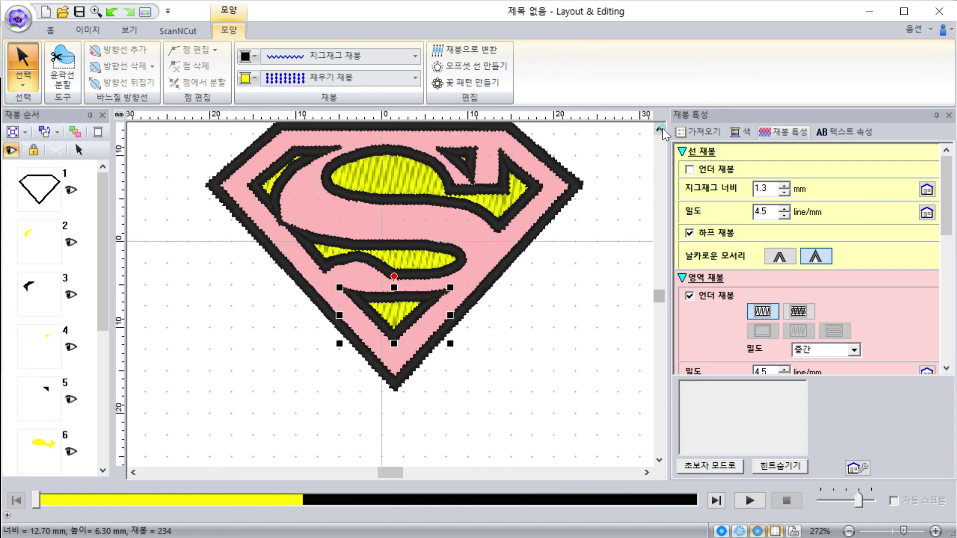
left_click(660, 129)
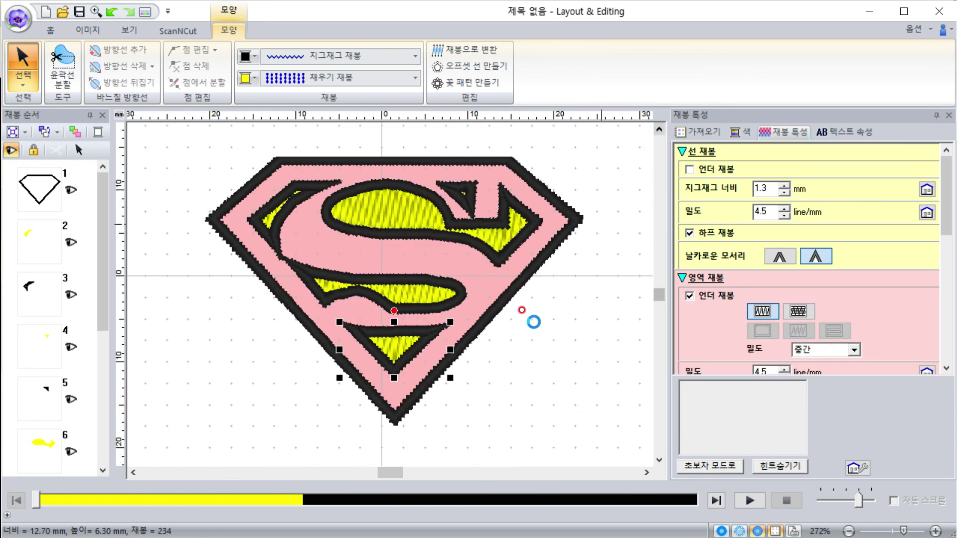
Select the outer shield outline, the first pattern in the sewing order, on the design page.
left_click_drag(119, 230, 125, 398)
left_click_drag(121, 349, 75, 140)
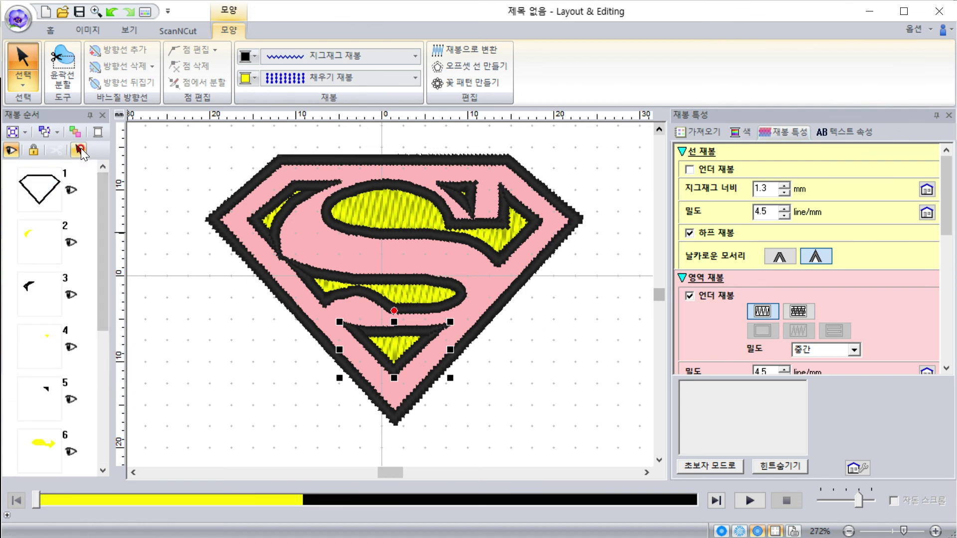
left_click(80, 148)
left_click(98, 187)
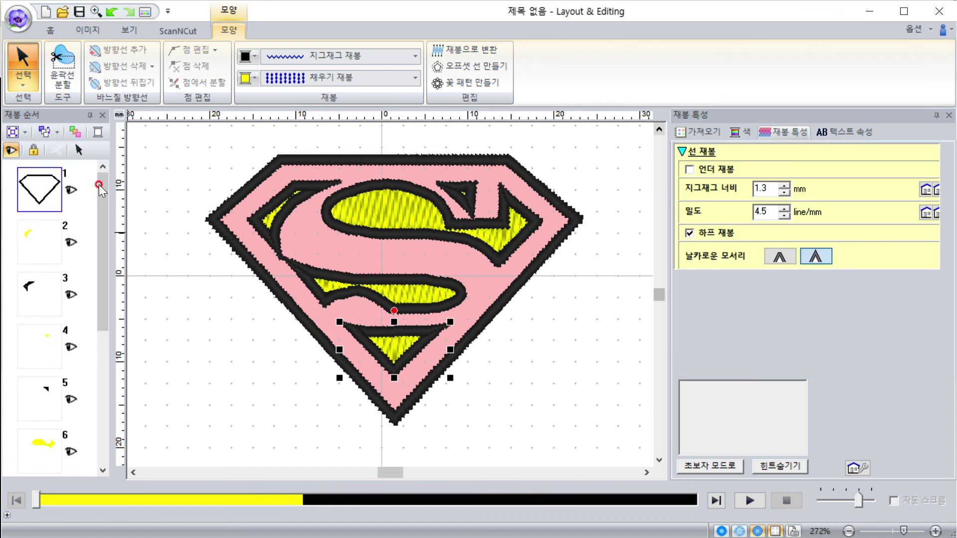
left_click(78, 148)
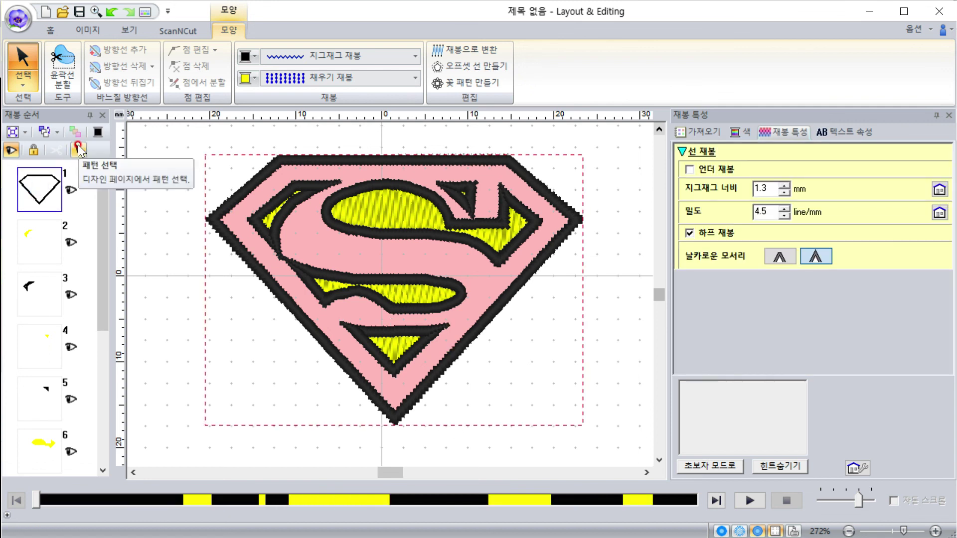
left_click(76, 146)
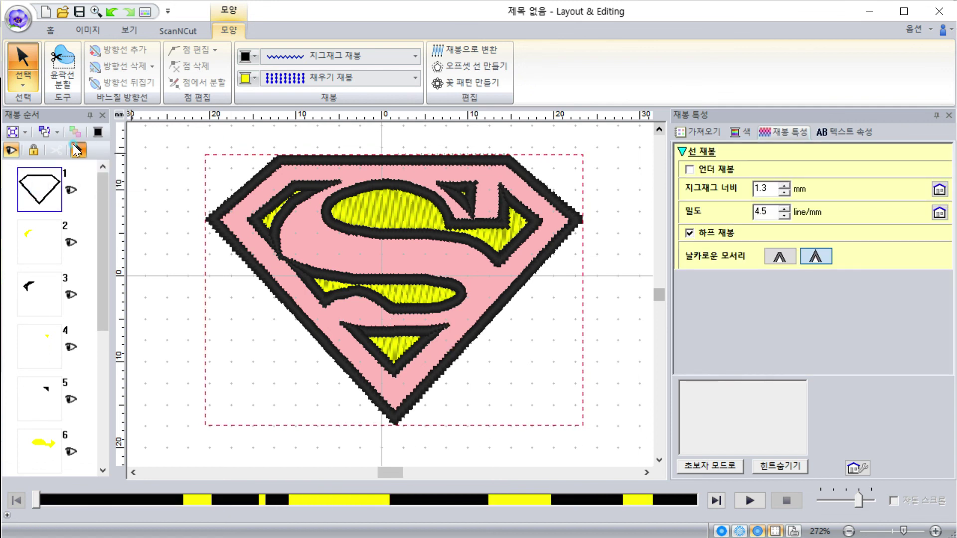
left_click(39, 190)
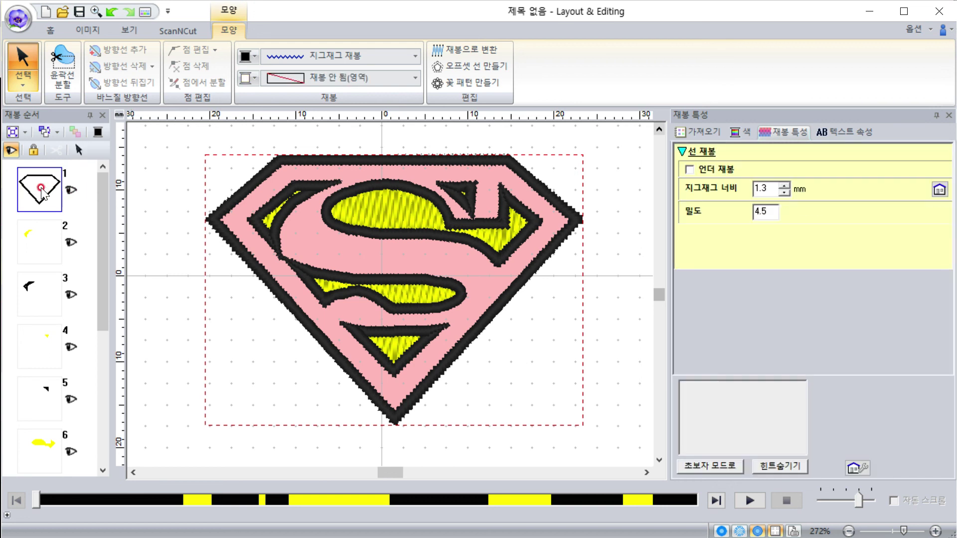
Apply the fill stitch (채우기 재봉) to the shield's inner region and select the shield's black outline in the sewing order.
left_click(342, 78)
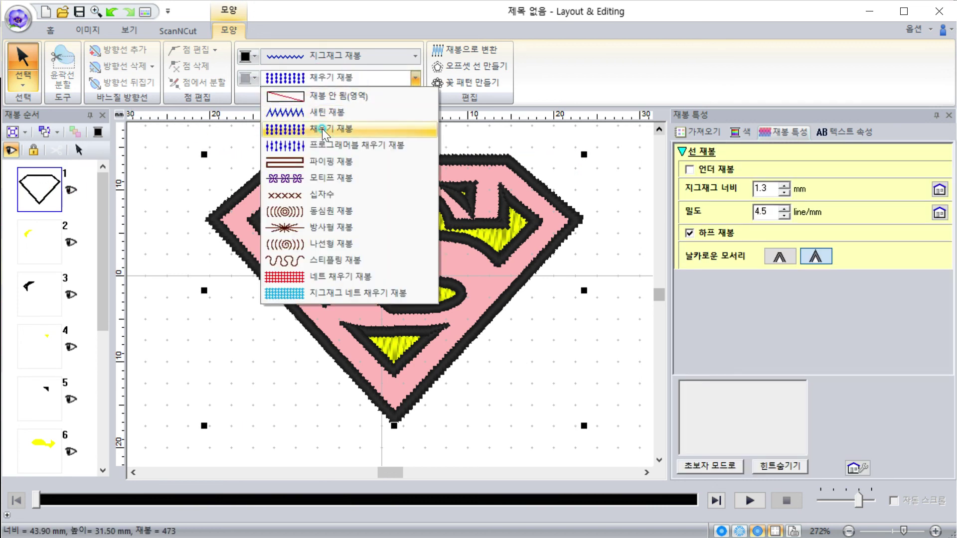
left_click(322, 129)
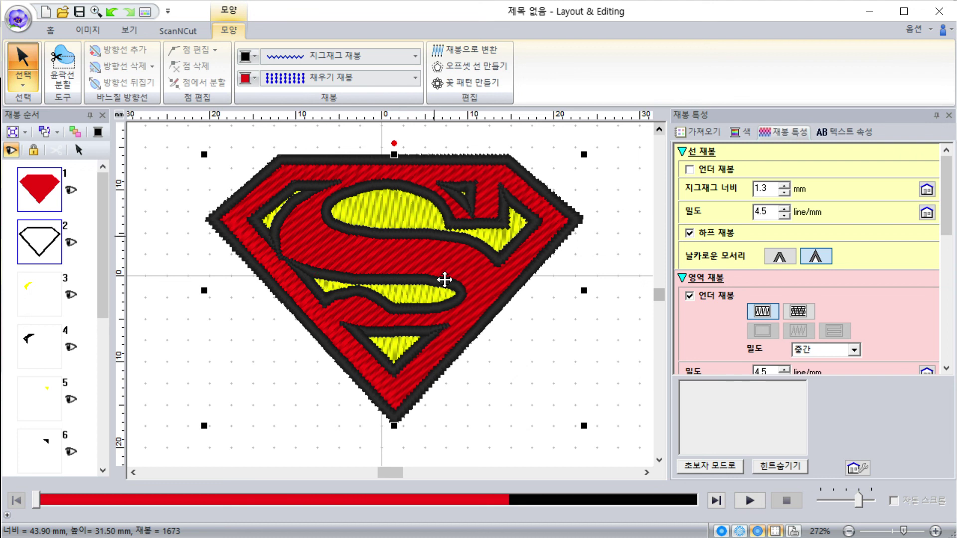
left_click(92, 265)
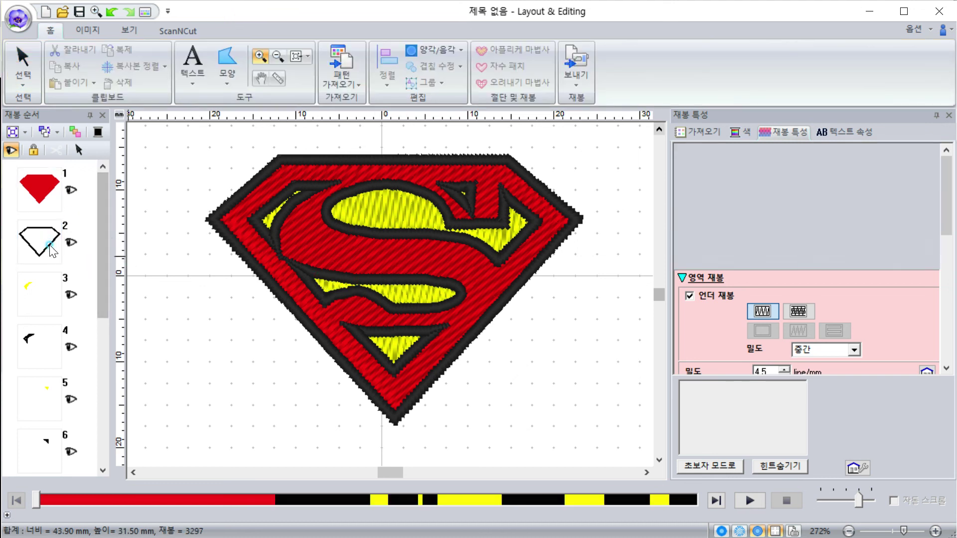
left_click(50, 246)
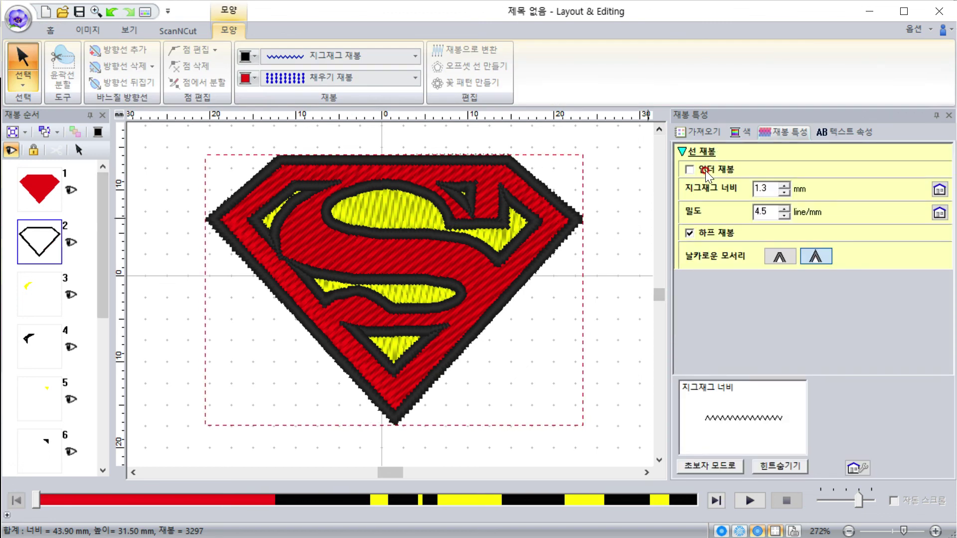
mouse_move(688, 169)
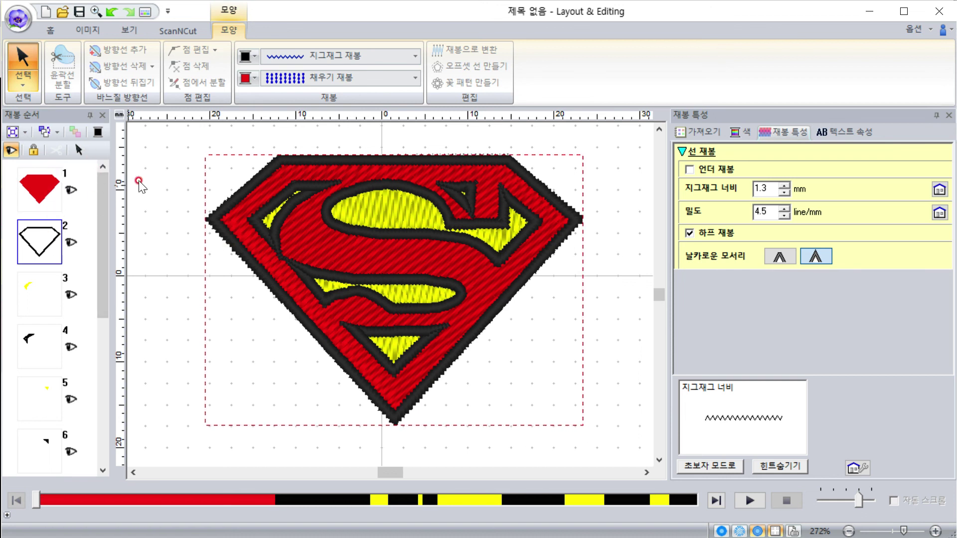
Select all patterns of the logo and optimize their sewing order.
left_click(208, 207)
left_click(502, 441)
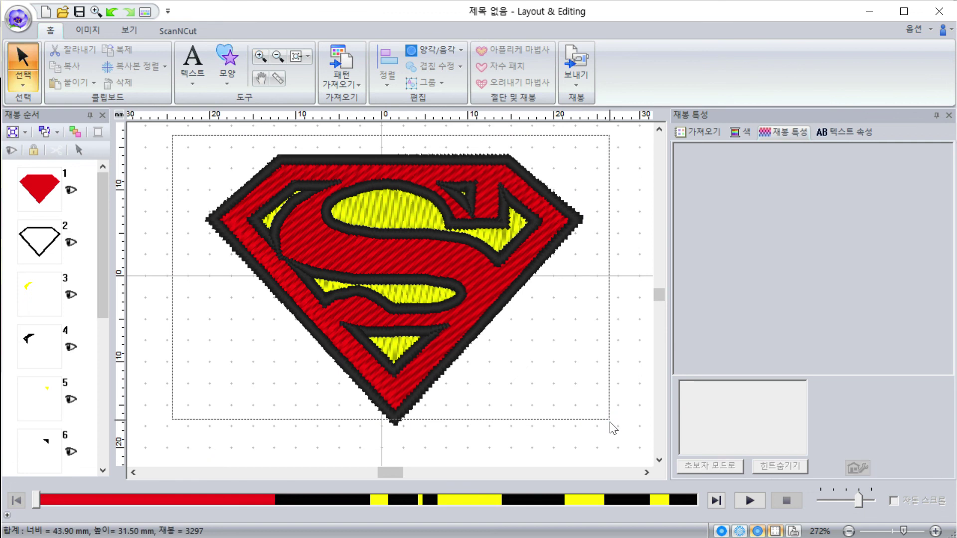
left_click(610, 443)
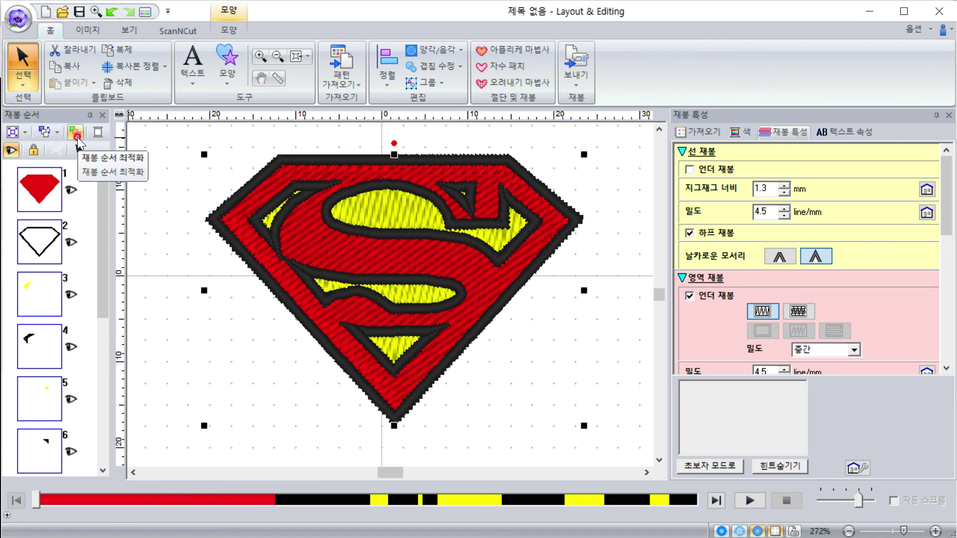
left_click(76, 133)
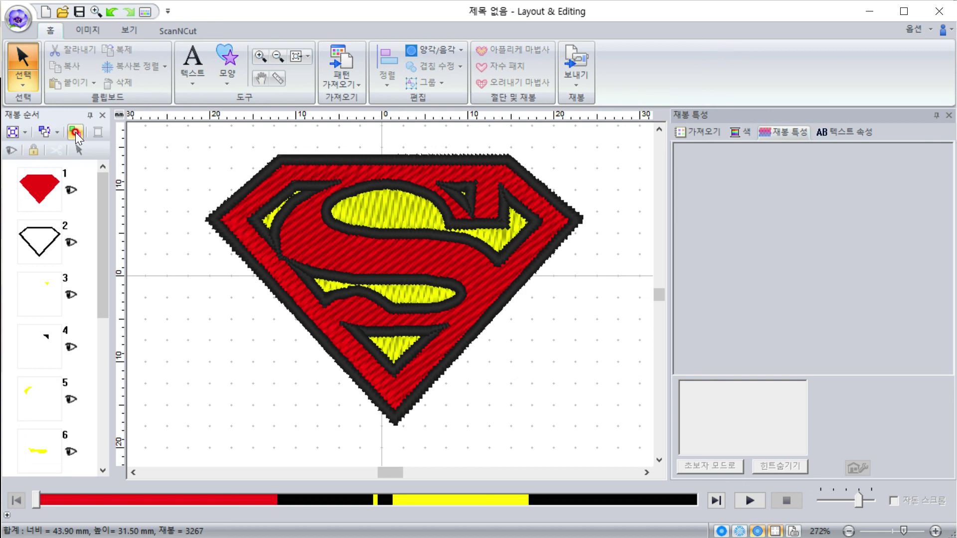
Move the shield's black outline to the end of the sewing order.
left_click_drag(105, 235, 95, 213)
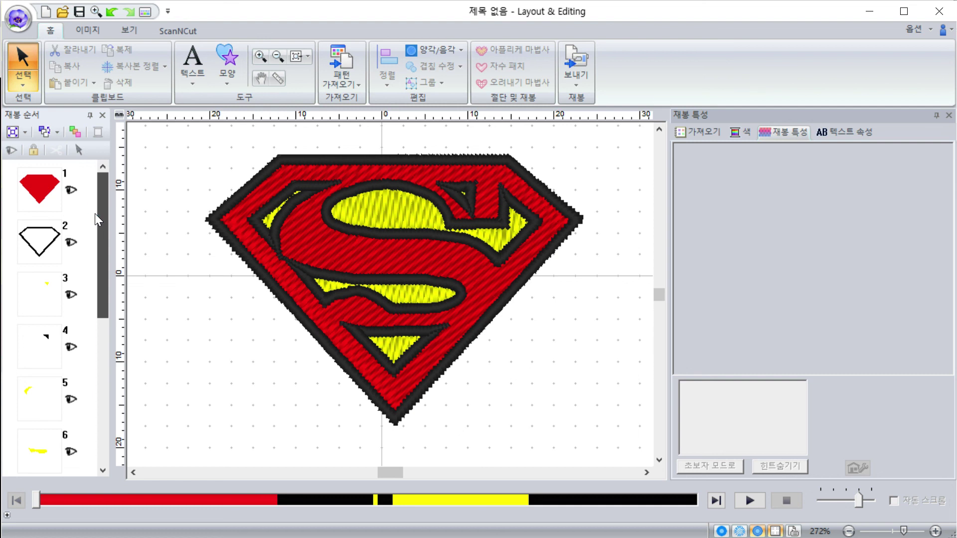
left_click(43, 244)
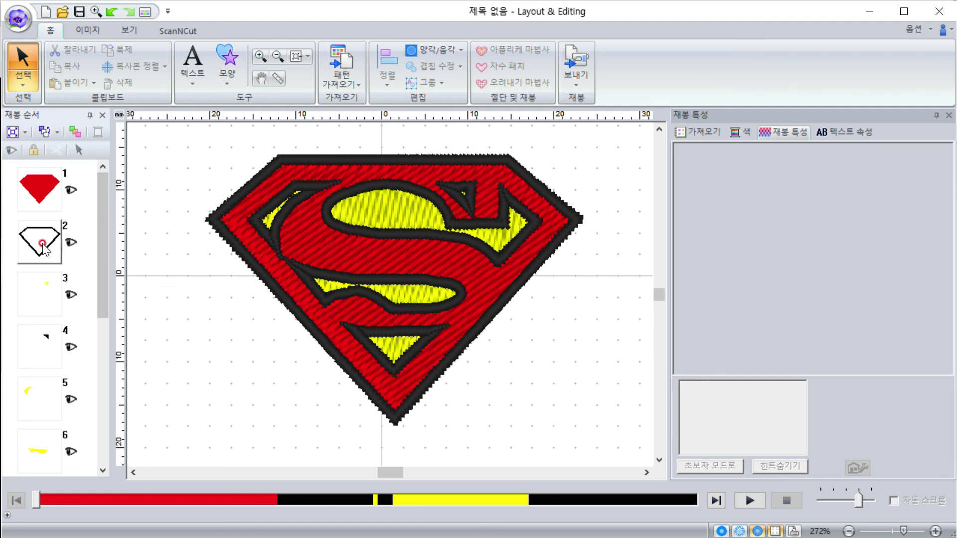
right_click(42, 244)
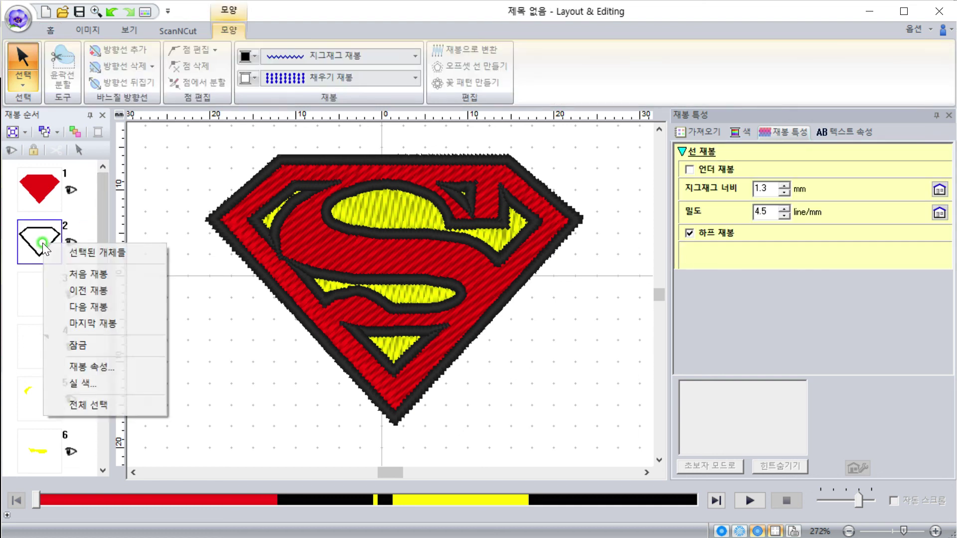
left_click(97, 323)
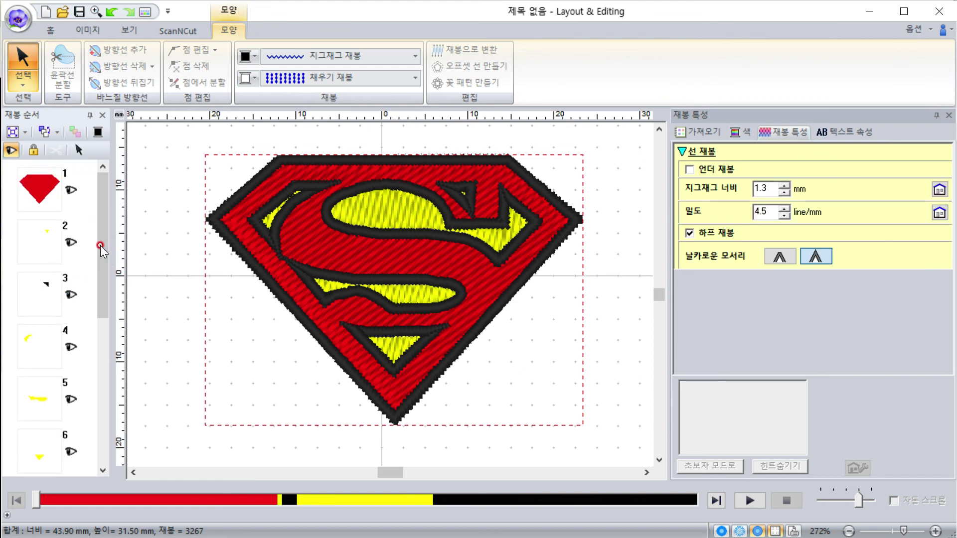
Move the small upper triangle's black outline behind all yellow fills in the sewing order, just before the other black outlines.
left_click_drag(100, 241, 99, 272)
left_click(40, 227)
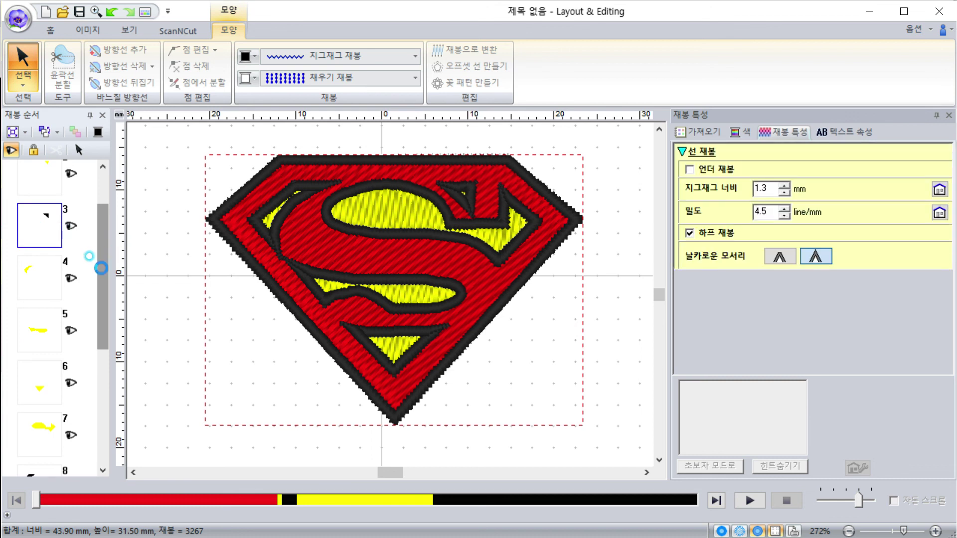
left_click_drag(101, 268, 100, 283)
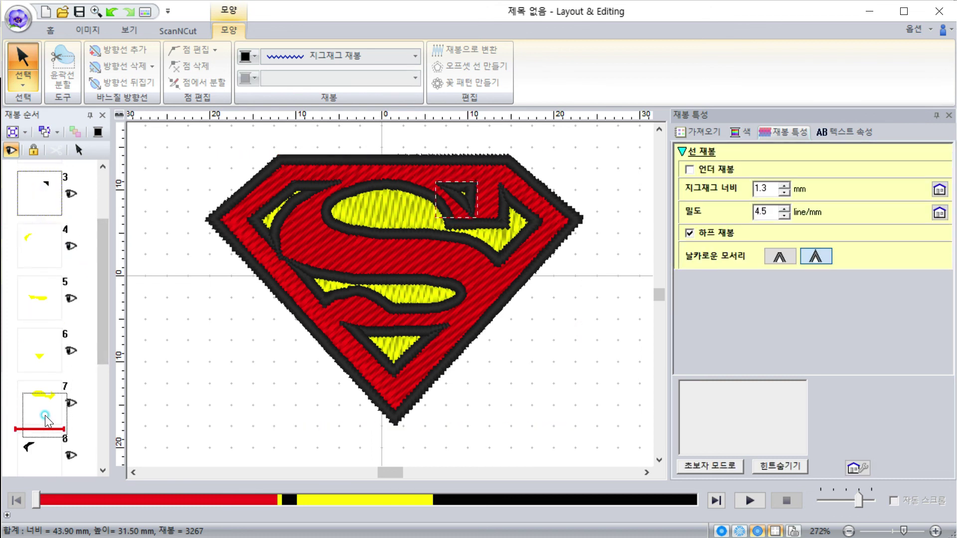
left_click(102, 354)
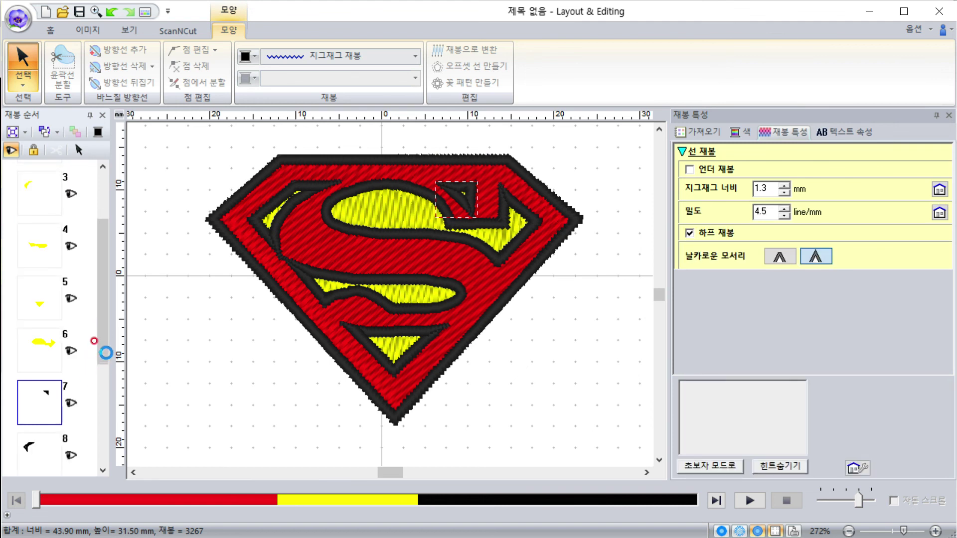
left_click(104, 349)
left_click_drag(104, 349, 91, 216)
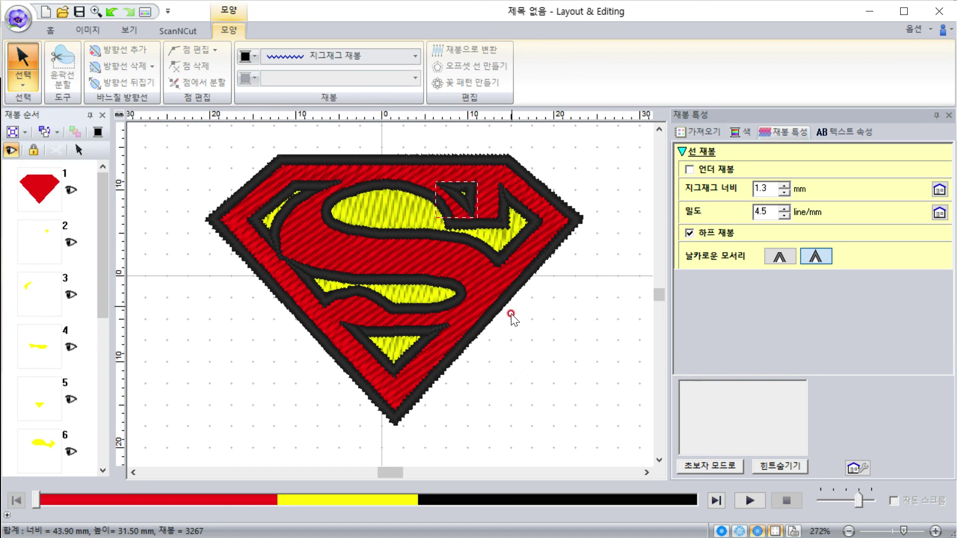
Run the stitch simulation to examine how the red fill is sewn beneath the yellow areas, and stop it.
left_click(749, 500)
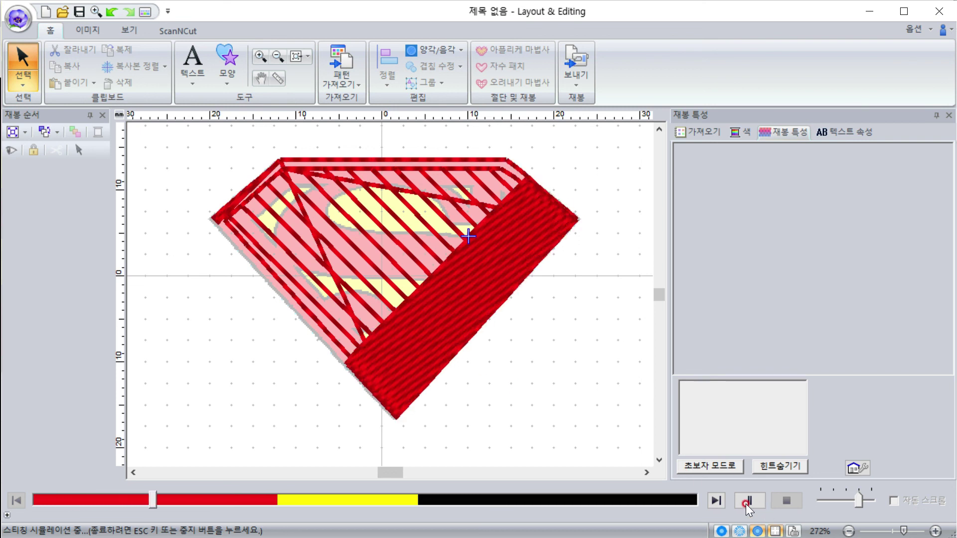
left_click(747, 500)
left_click(786, 500)
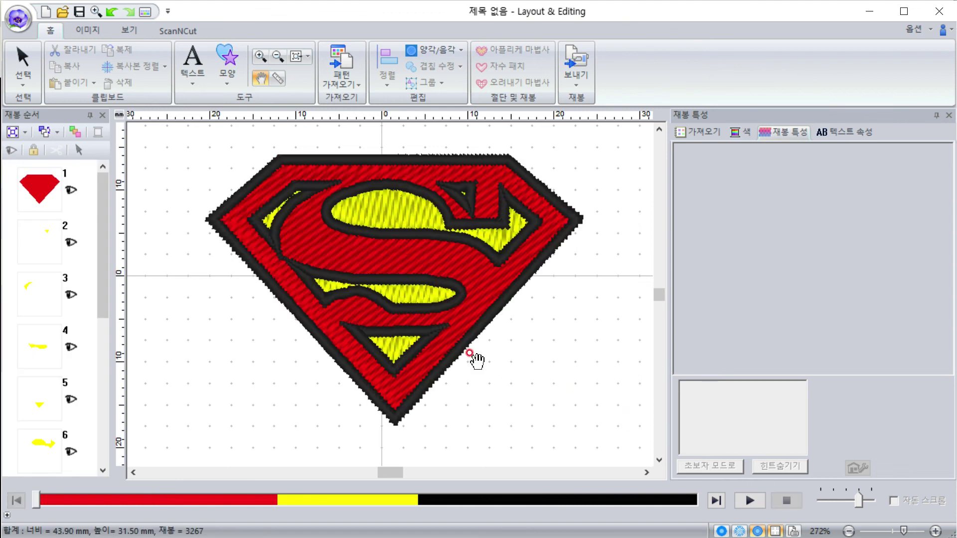
Select the whole logo and set hole sewing so the red fill leaves out the areas under the inner shapes.
left_click(23, 62)
left_click_drag(175, 134, 606, 455)
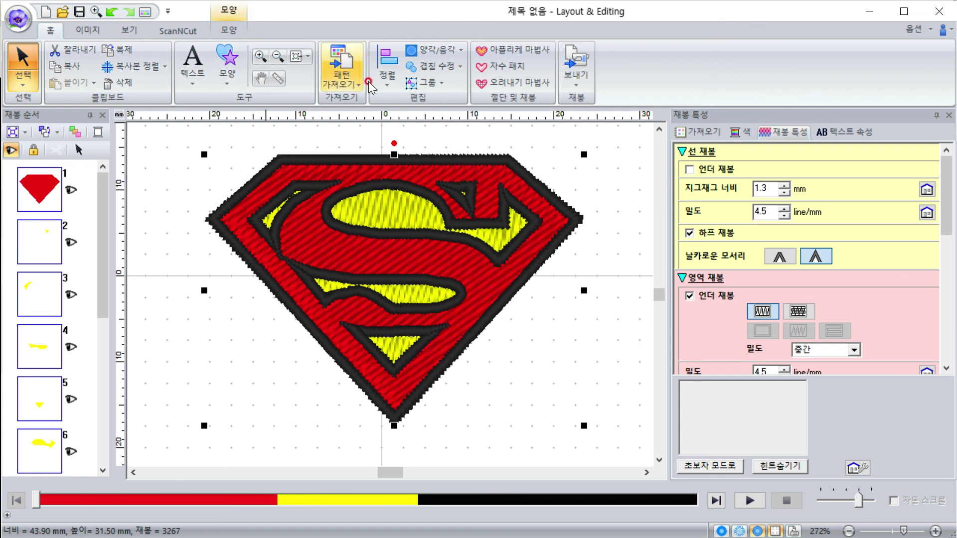
left_click(453, 76)
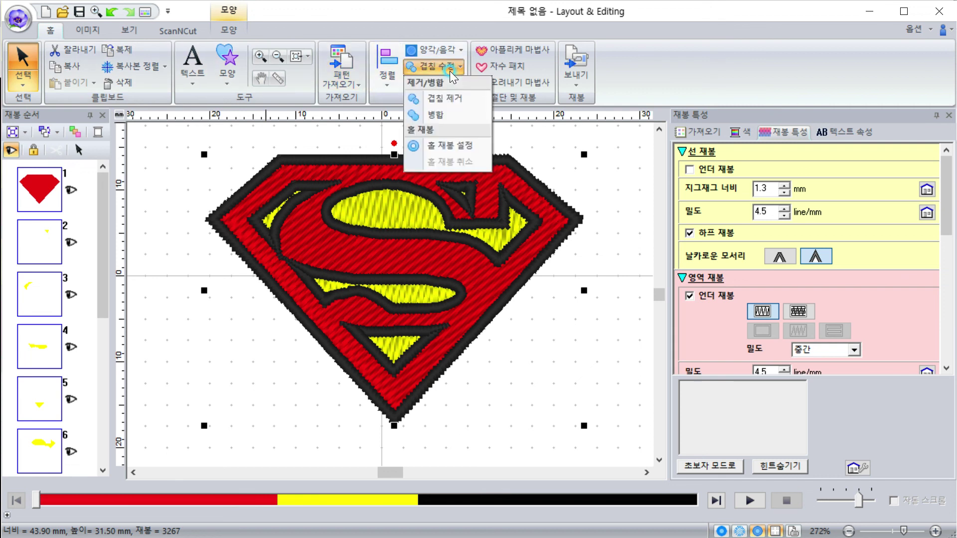
left_click(445, 147)
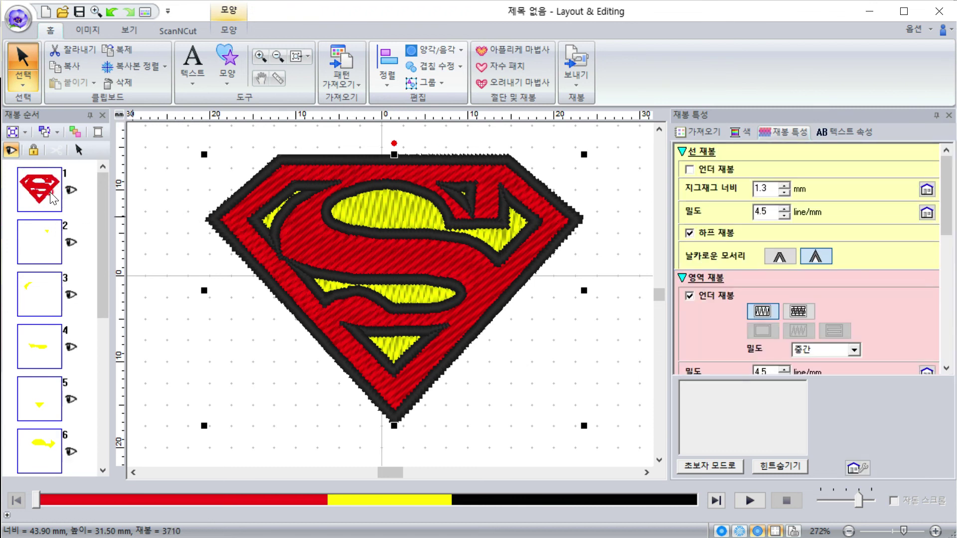
Run the stitch simulation of the logo with its cut-out red fill, raise the playback speed to maximum, and stop it.
left_click(749, 502)
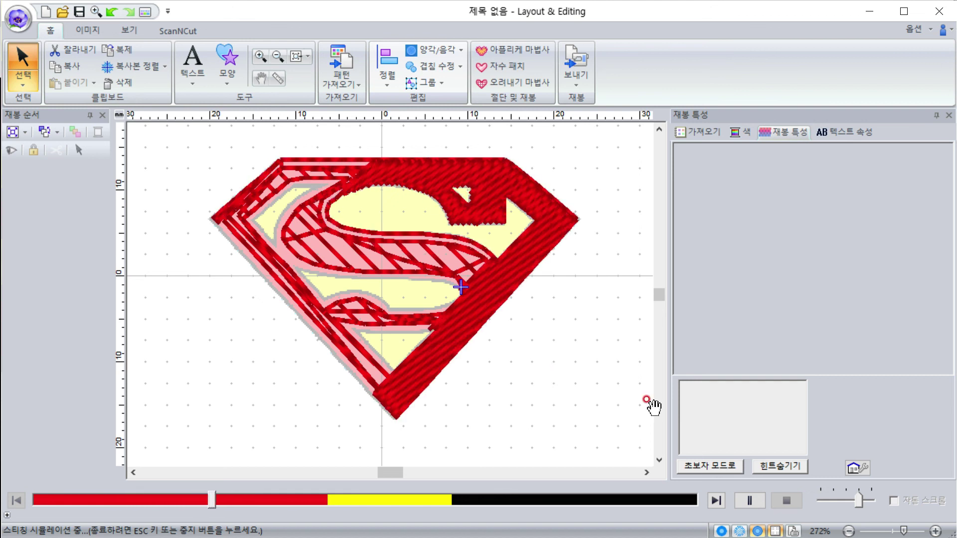
left_click_drag(857, 498, 875, 504)
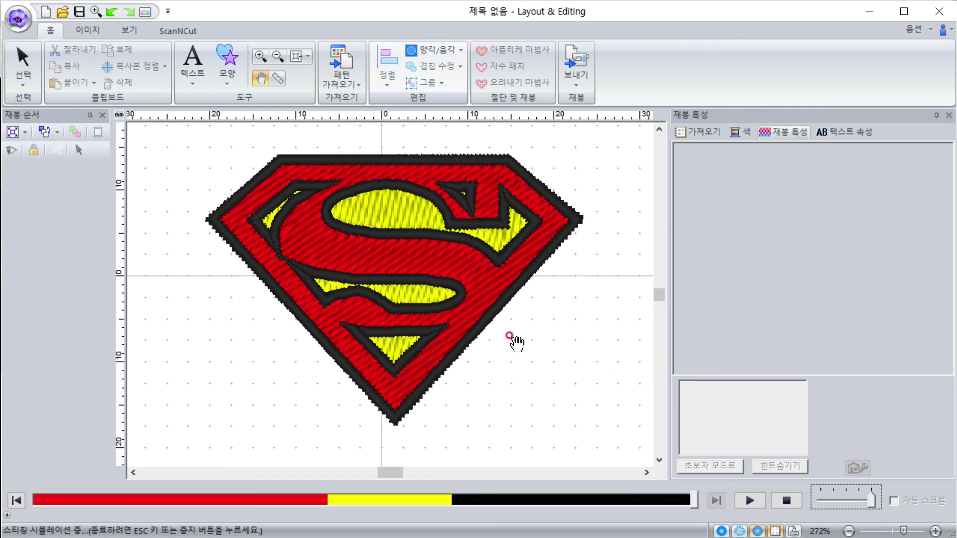
left_click(791, 506)
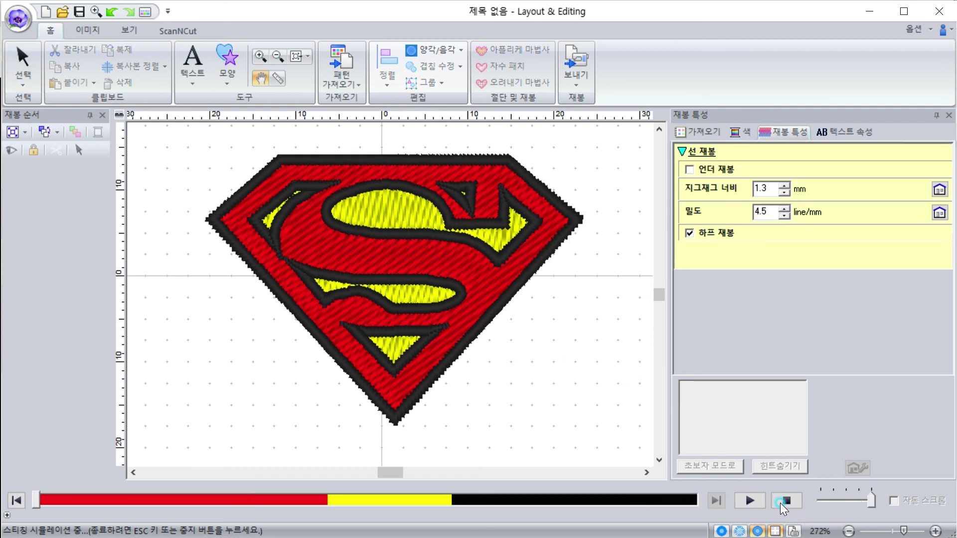